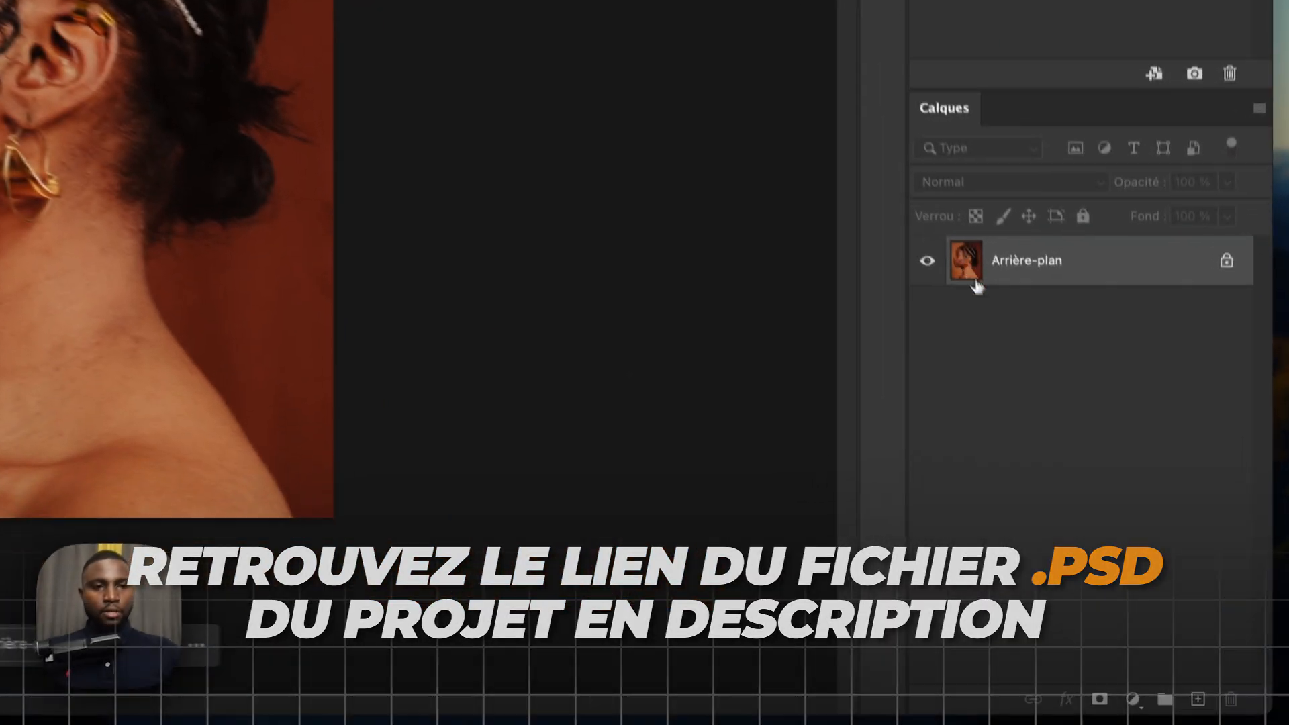
Step: Duplicate the Arrière-plan layer and remove the blemishes around the chin on the copy with the Patch tool
drag(1065, 479, 1200, 699)
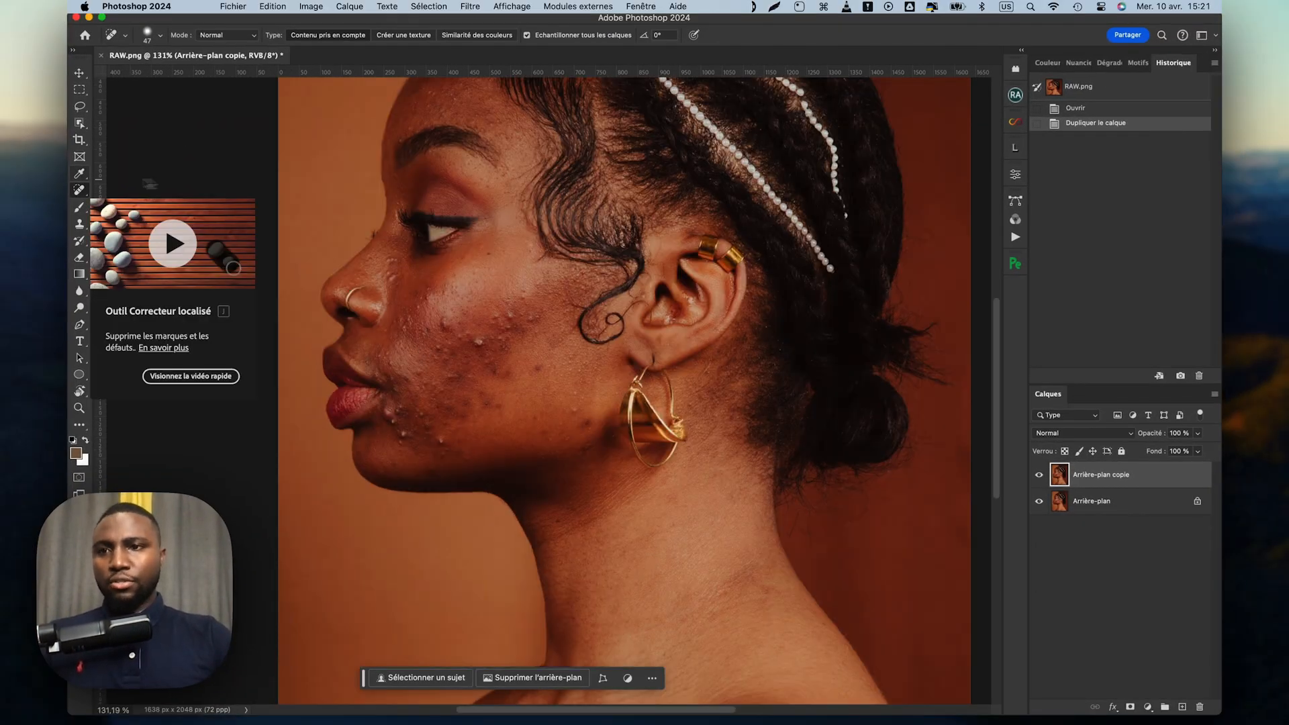
right_click(80, 190)
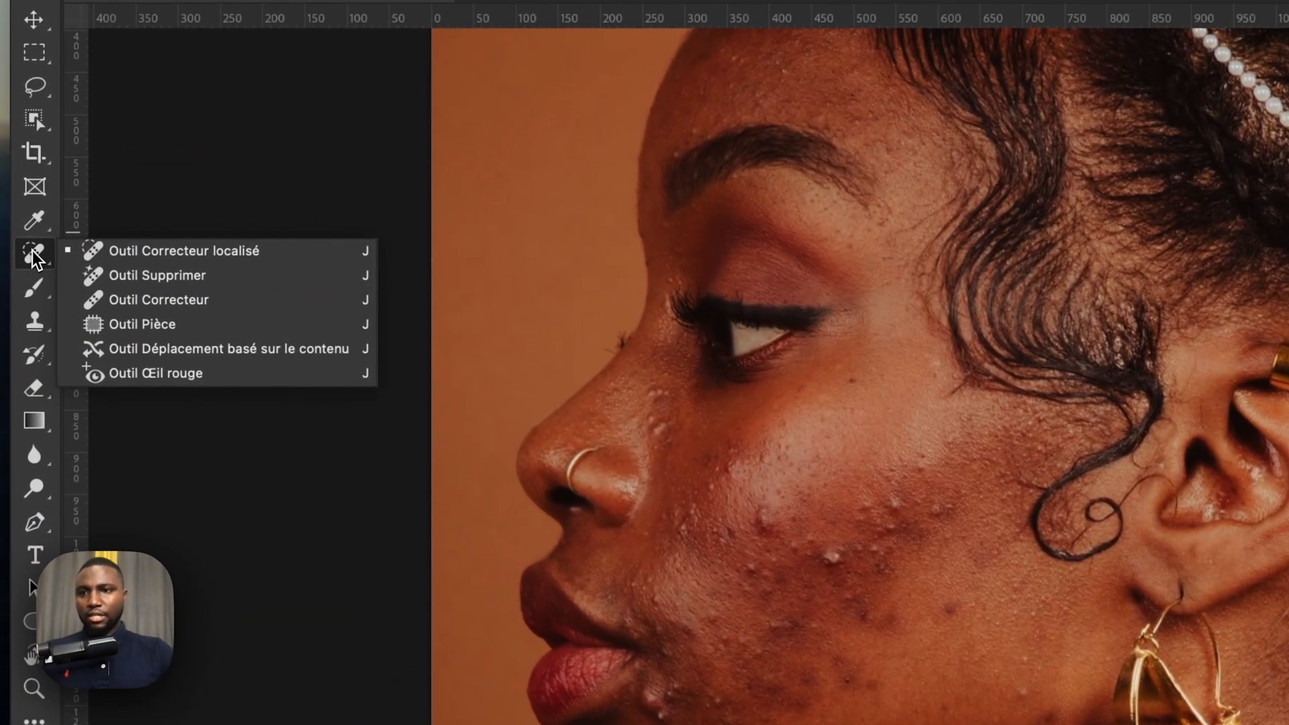
click(124, 328)
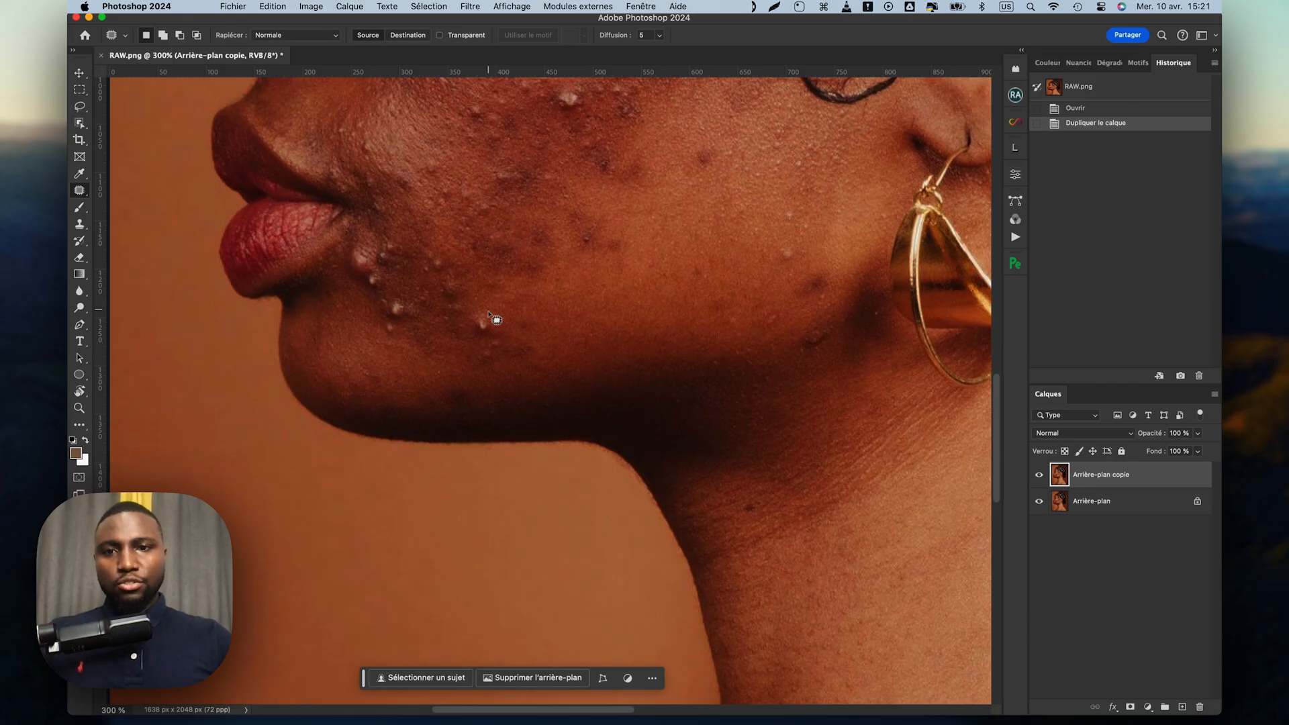
mouse_move(488, 309)
mouse_down()
mouse_move(464, 332)
mouse_move(523, 307)
mouse_move(492, 334)
mouse_move(482, 372)
mouse_move(476, 301)
mouse_move(459, 333)
mouse_move(465, 345)
mouse_move(488, 333)
mouse_move(486, 303)
mouse_move(490, 365)
mouse_up()
scroll(521, 334, left, 3)
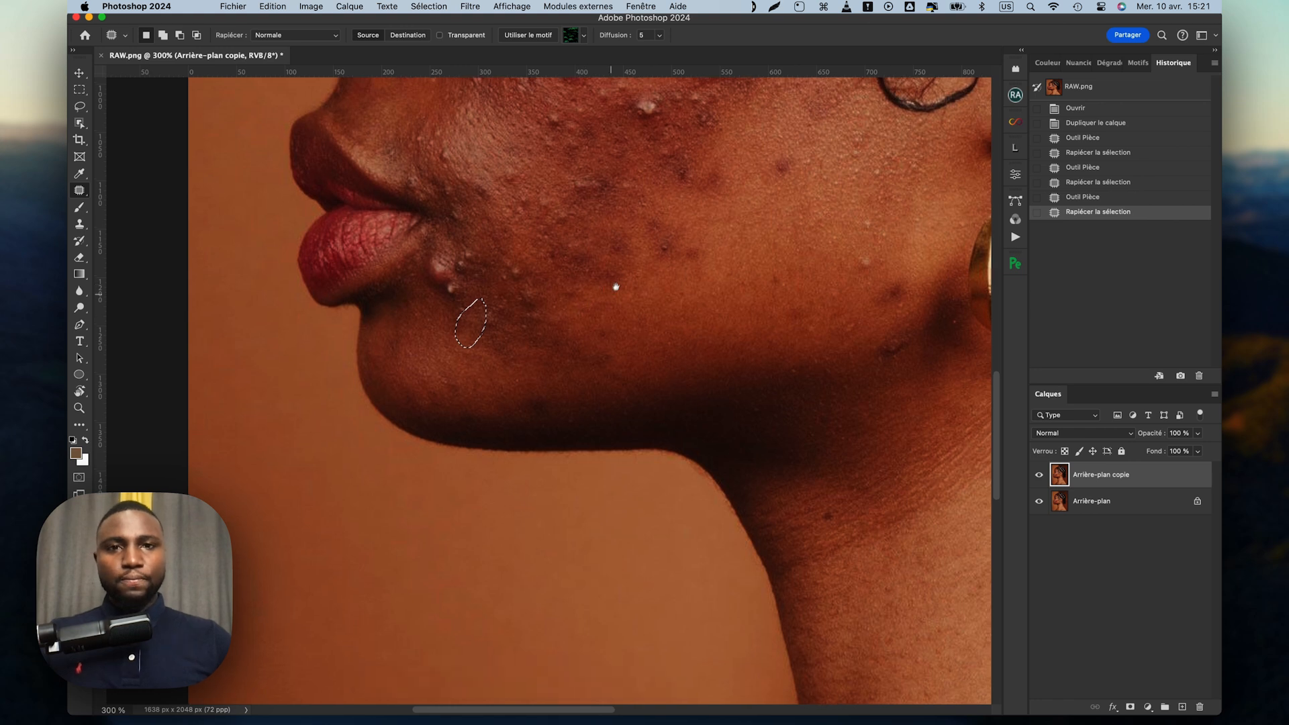
Step: Patch the blemishes on the cheek and jaw, and turn the retouched copy's visibility back on
scroll(570, 320, up, 5)
scroll(570, 320, right, 3)
drag(574, 238, 581, 212)
drag(561, 228, 491, 242)
scroll(490, 242, right, 5)
scroll(491, 241, down, 1)
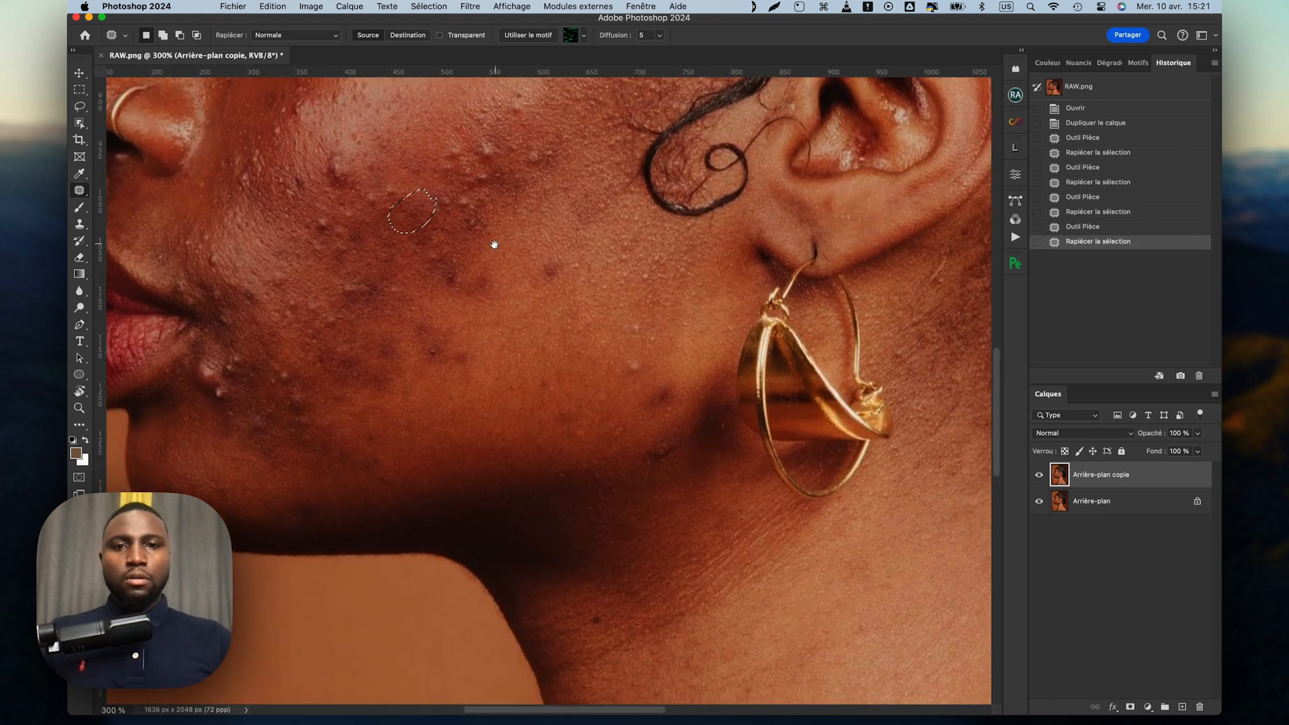
mouse_move(648, 360)
mouse_down()
mouse_move(616, 370)
mouse_move(640, 382)
mouse_move(648, 360)
mouse_move(618, 332)
mouse_up()
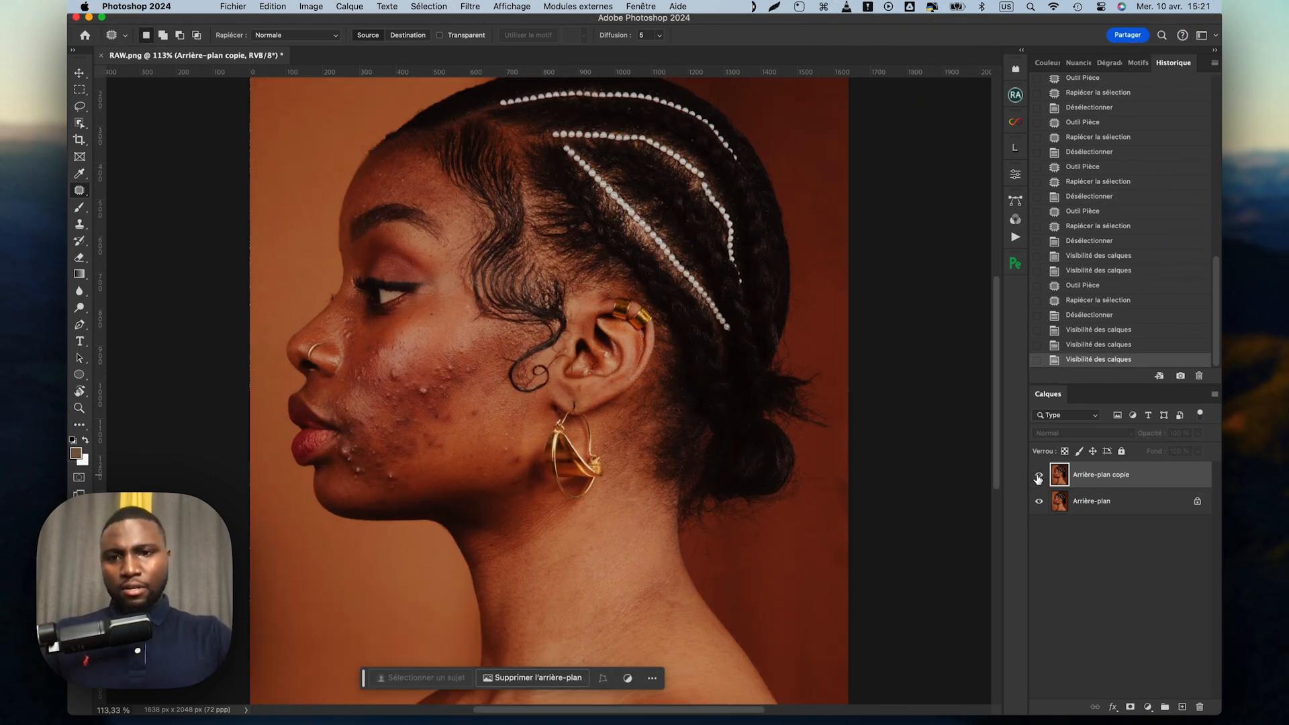
click(1039, 477)
key(super+0)
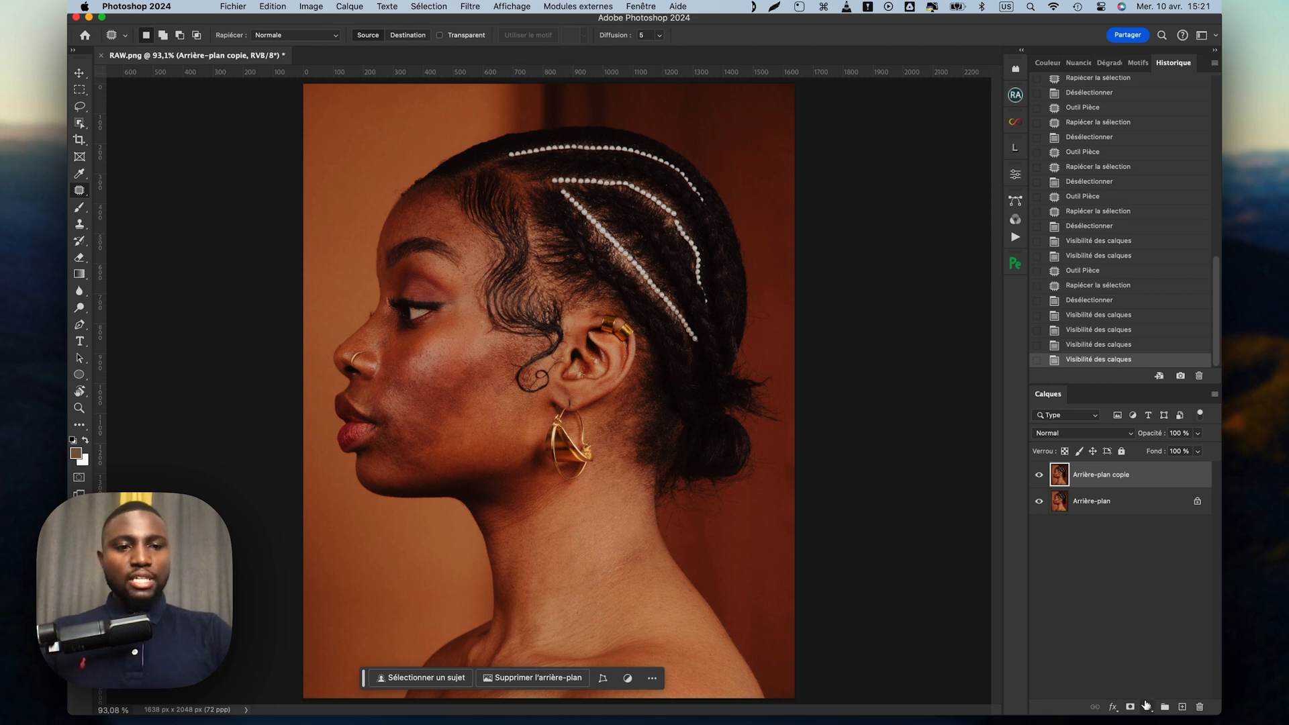
Step: Add a Curves adjustment layer and lower the midtones of its RVB curve to darken the image
click(1146, 707)
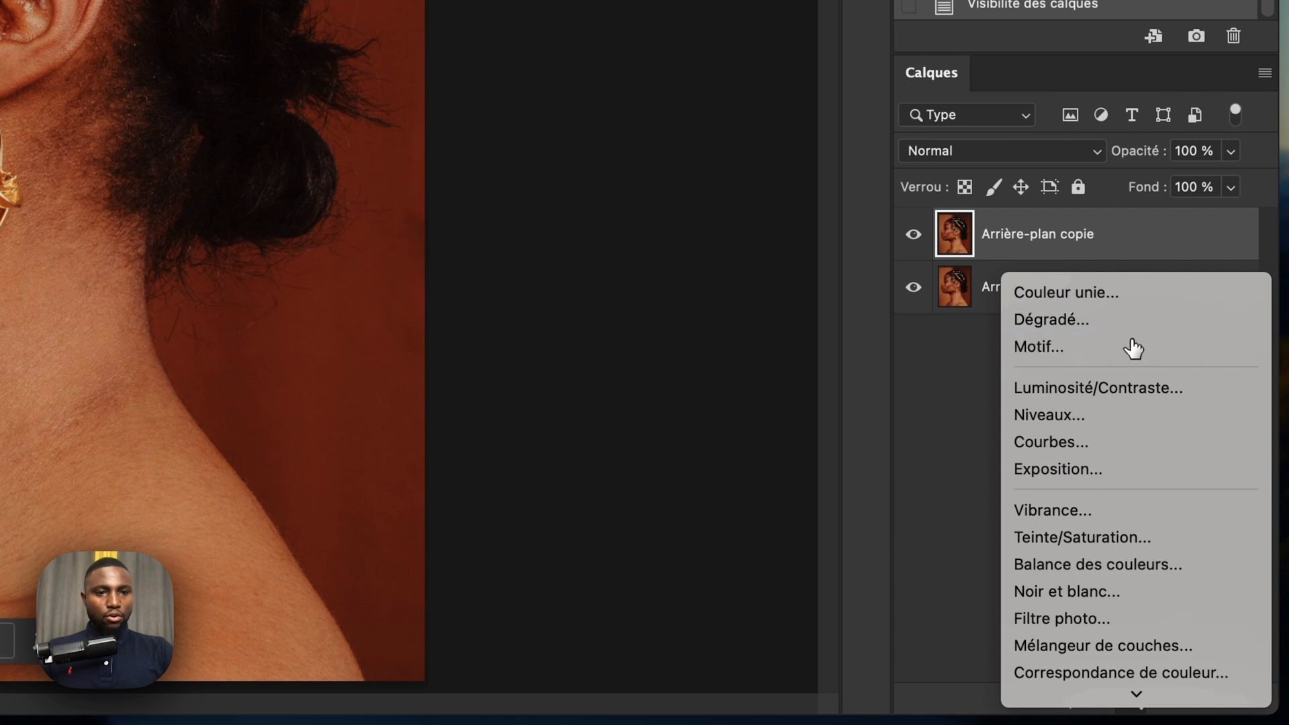
click(1113, 443)
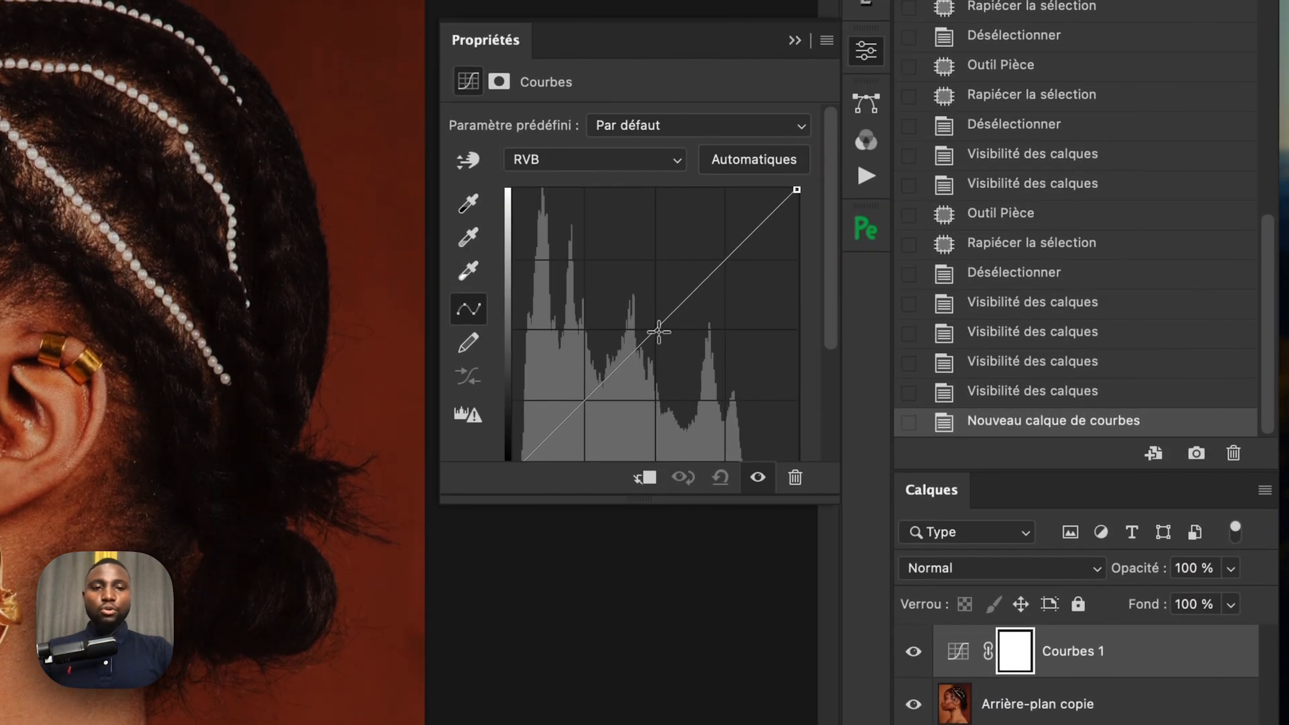
drag(659, 332, 673, 352)
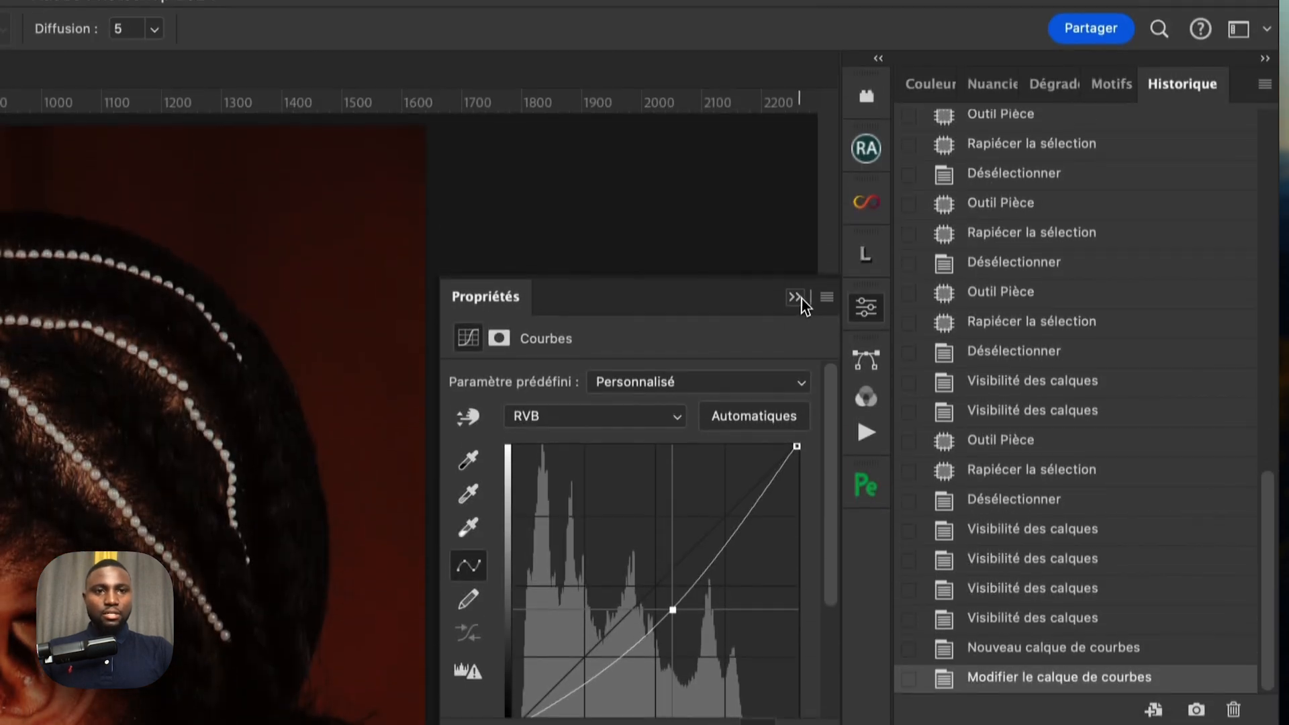
click(795, 40)
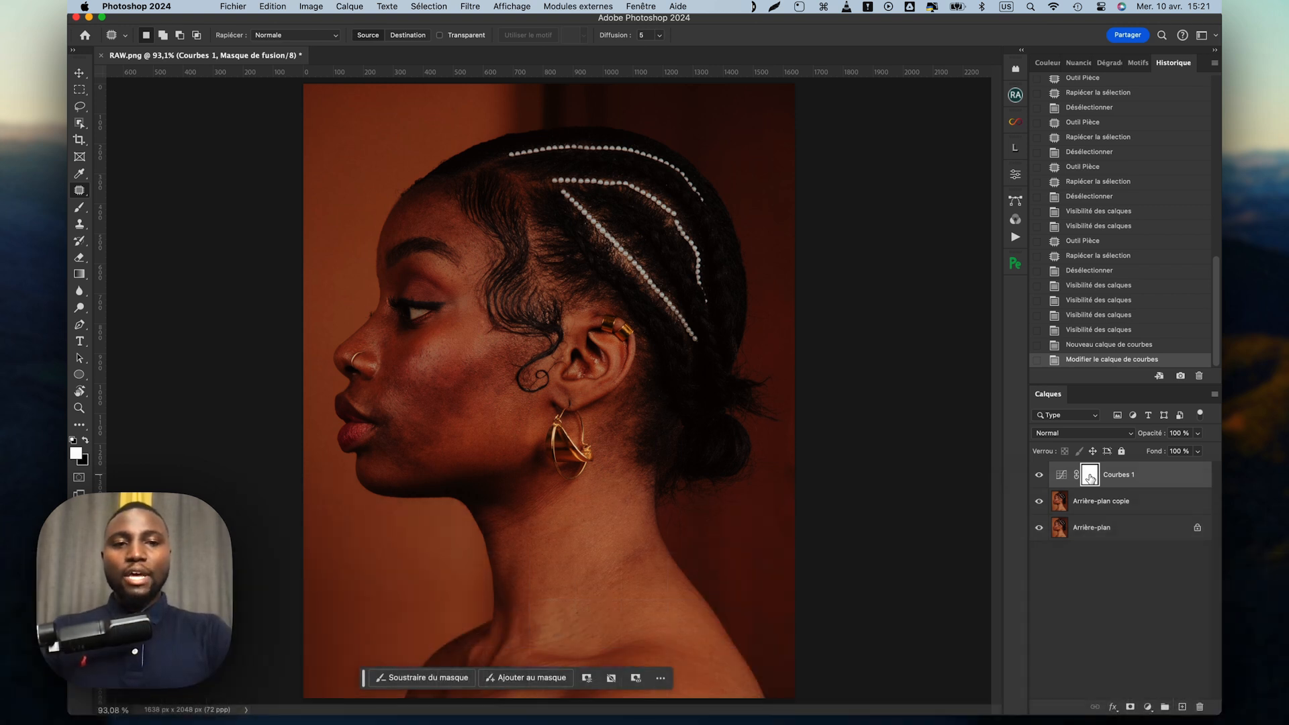
Step: Invert the Courbes 1 mask and paint white on it with a large soft brush over the neck and shoulders
key(super+i)
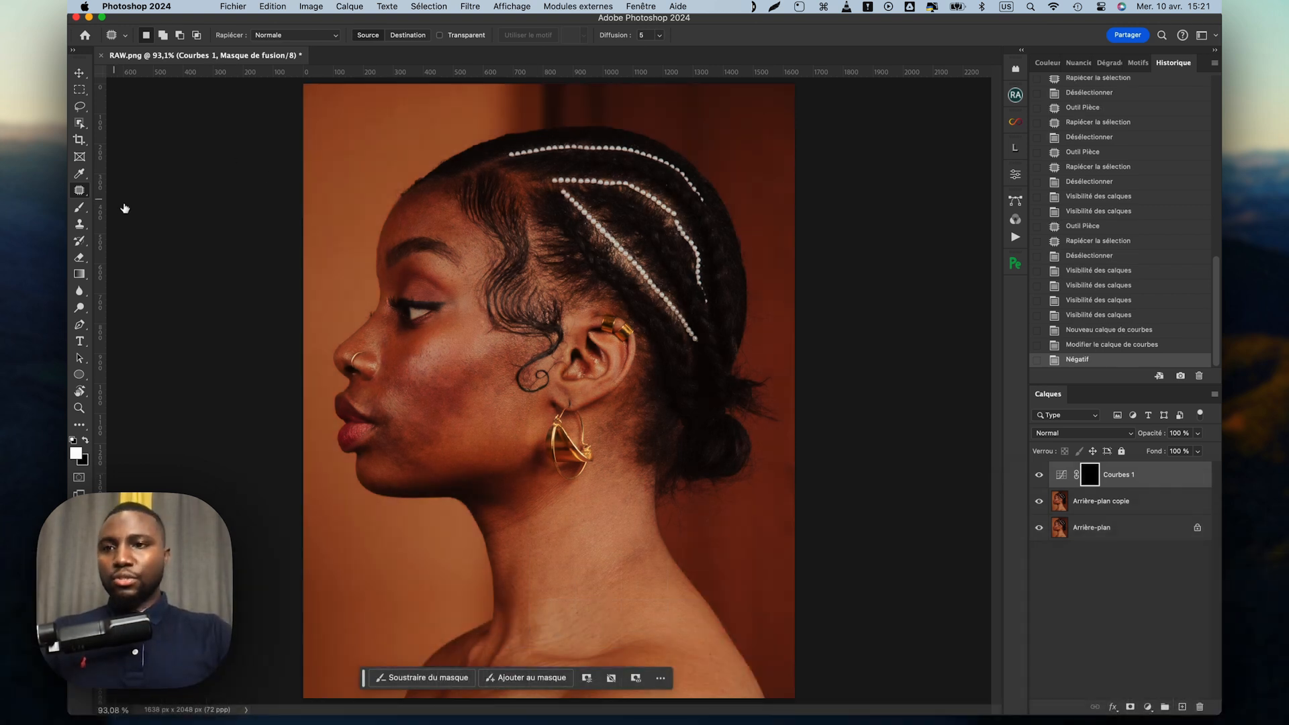
click(82, 209)
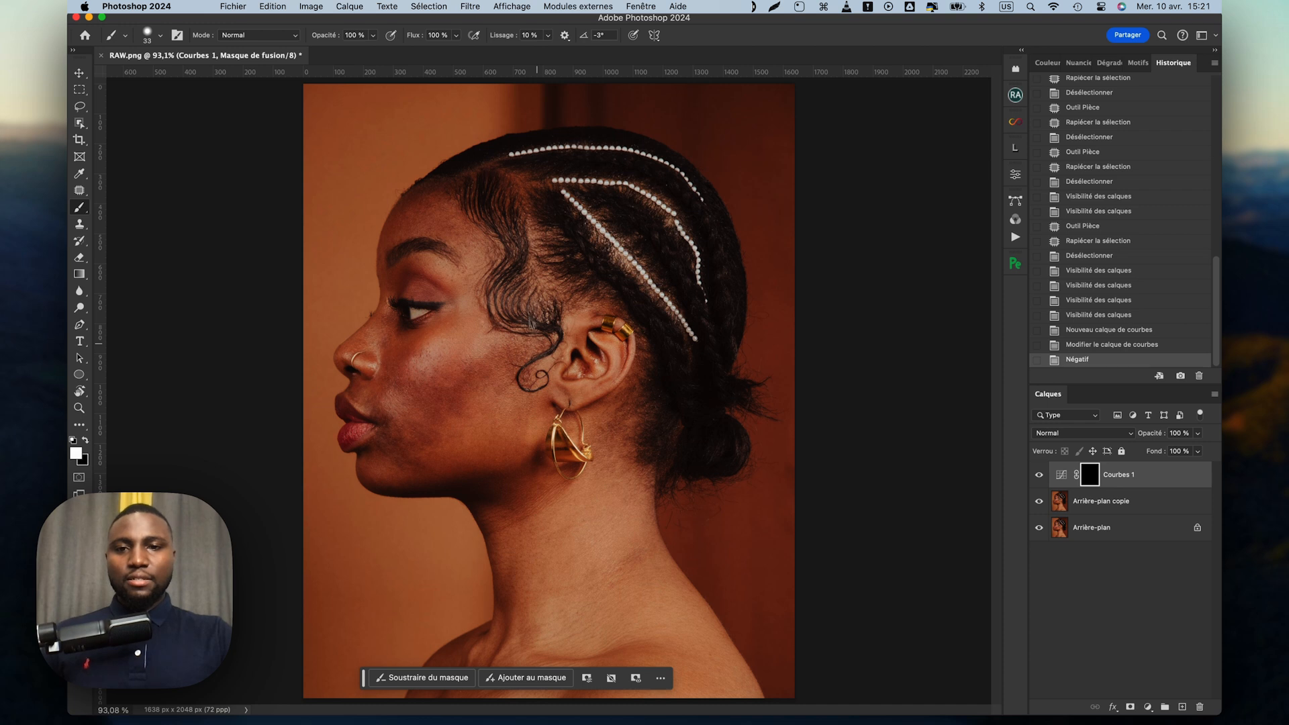
mouse_move(577, 514)
mouse_down()
mouse_move(605, 532)
mouse_move(606, 514)
mouse_up()
key(super+minus)
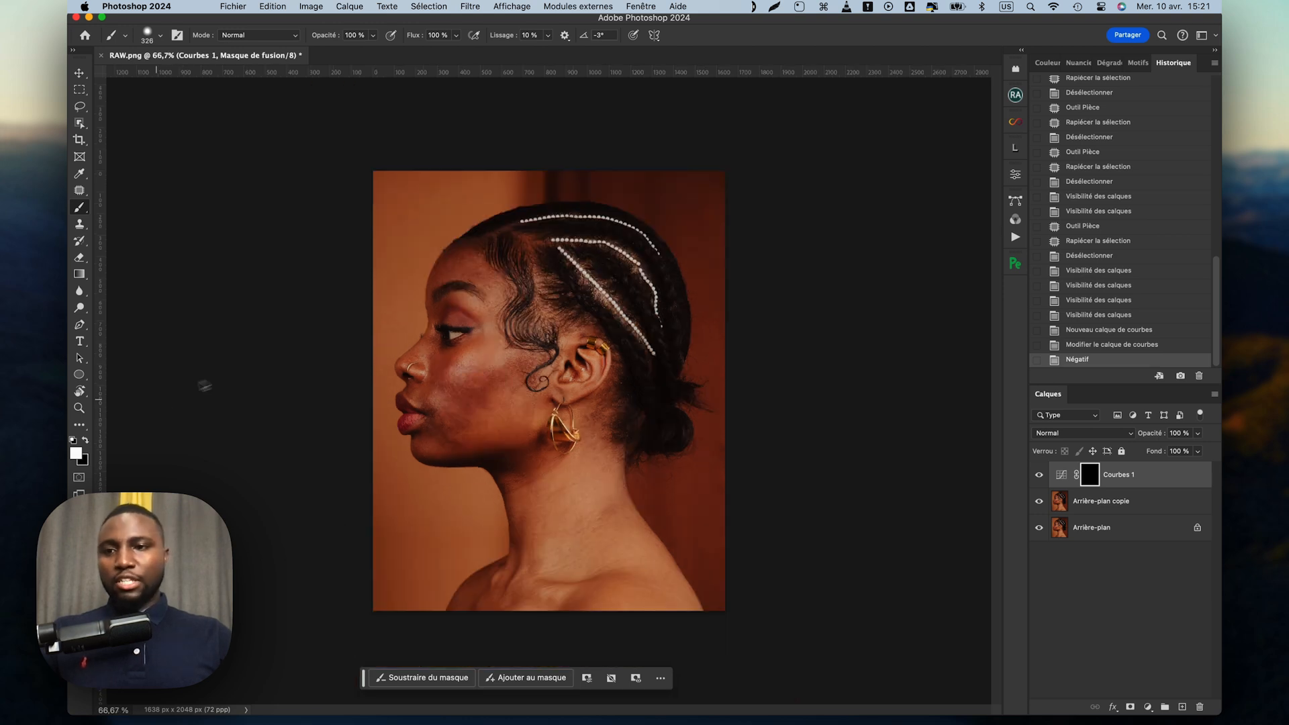
click(78, 455)
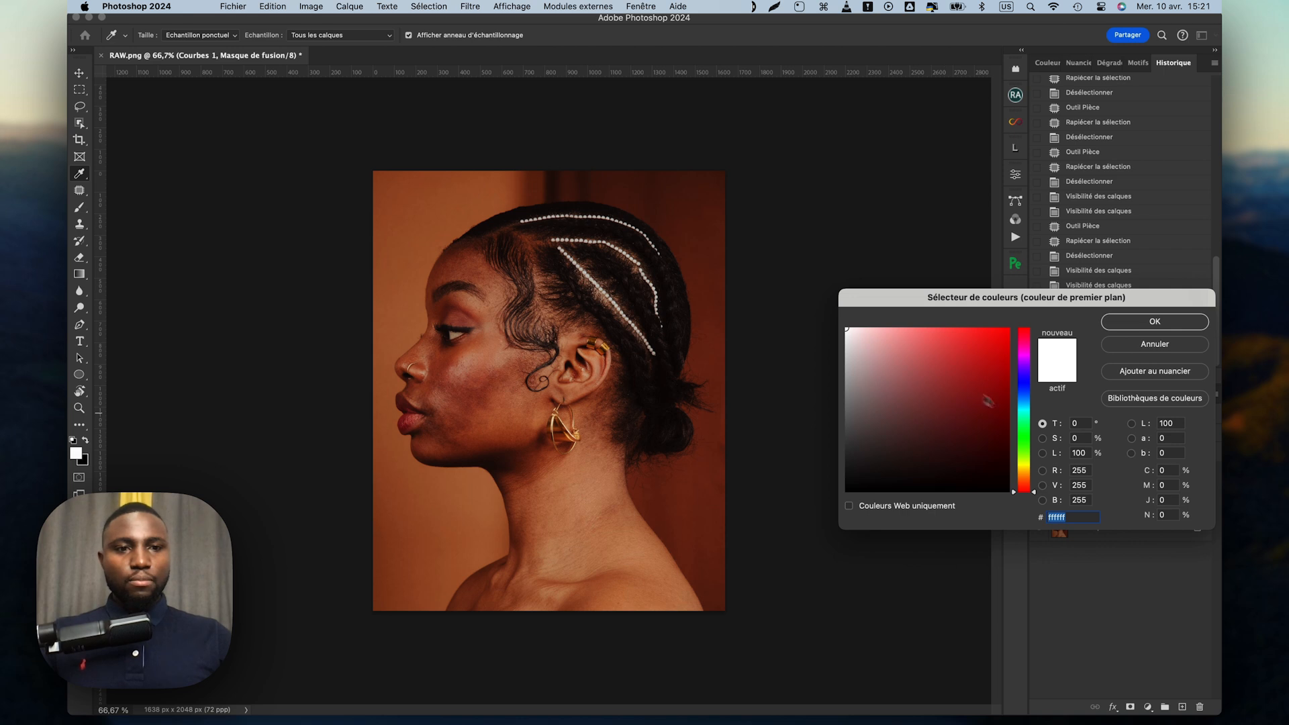
drag(875, 357, 842, 317)
click(1129, 329)
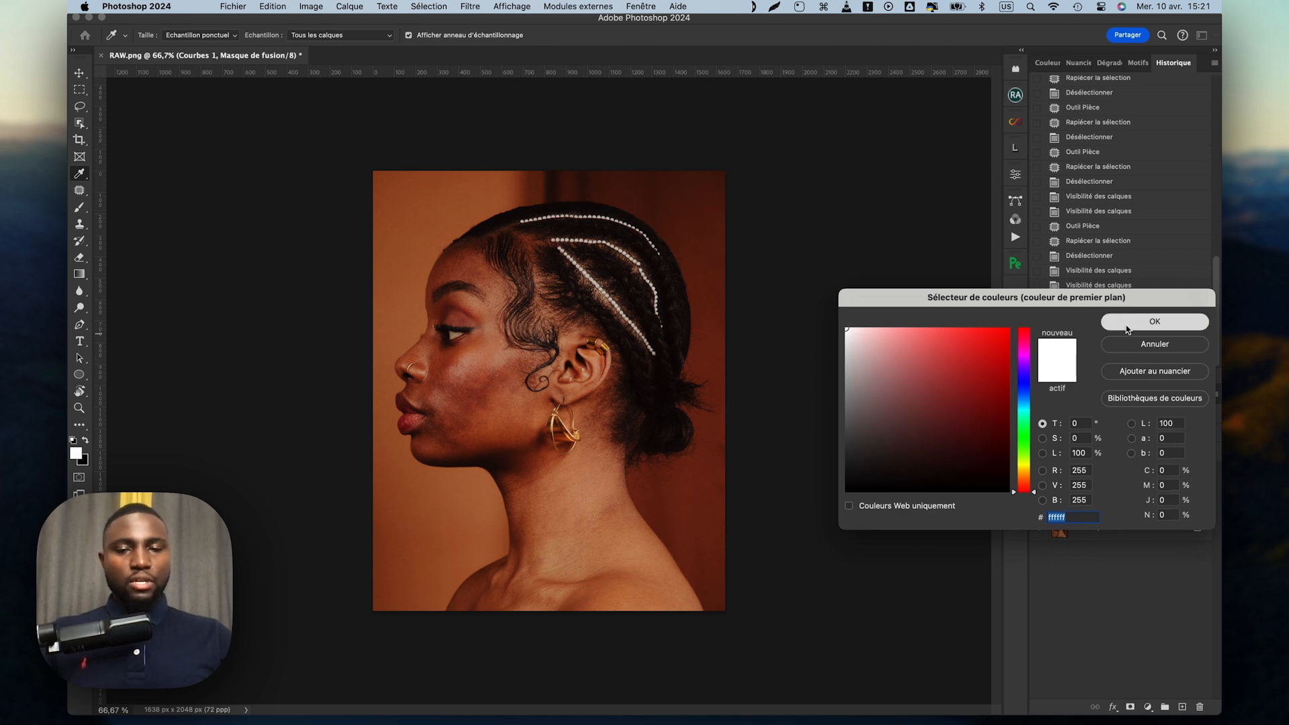
mouse_move(579, 480)
mouse_down()
mouse_move(594, 471)
mouse_move(561, 546)
mouse_move(607, 527)
mouse_move(630, 603)
mouse_move(554, 605)
mouse_up()
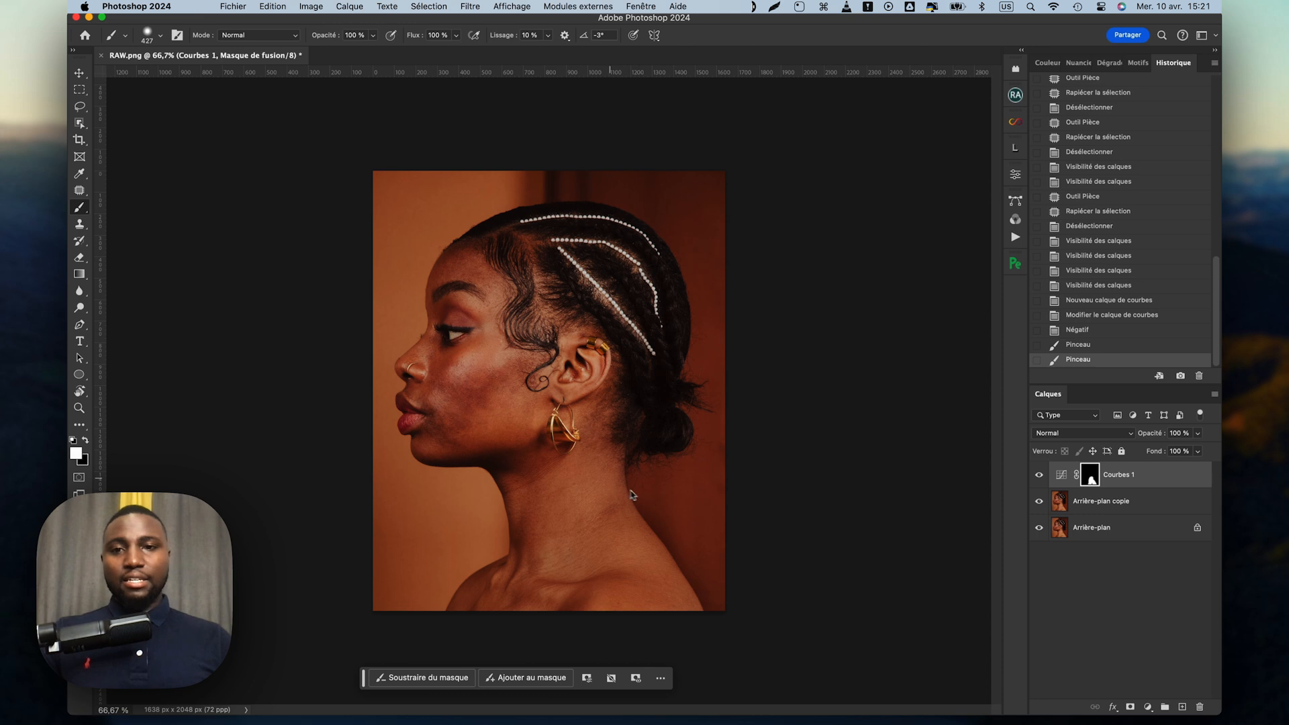
Step: Undo the last stroke on the face and repaint the mask around the jaw and ear at 50% opacity and 30% flow
mouse_move(599, 393)
mouse_down()
mouse_move(574, 393)
mouse_move(598, 372)
mouse_move(584, 360)
mouse_move(566, 396)
mouse_move(582, 393)
mouse_move(491, 427)
mouse_up()
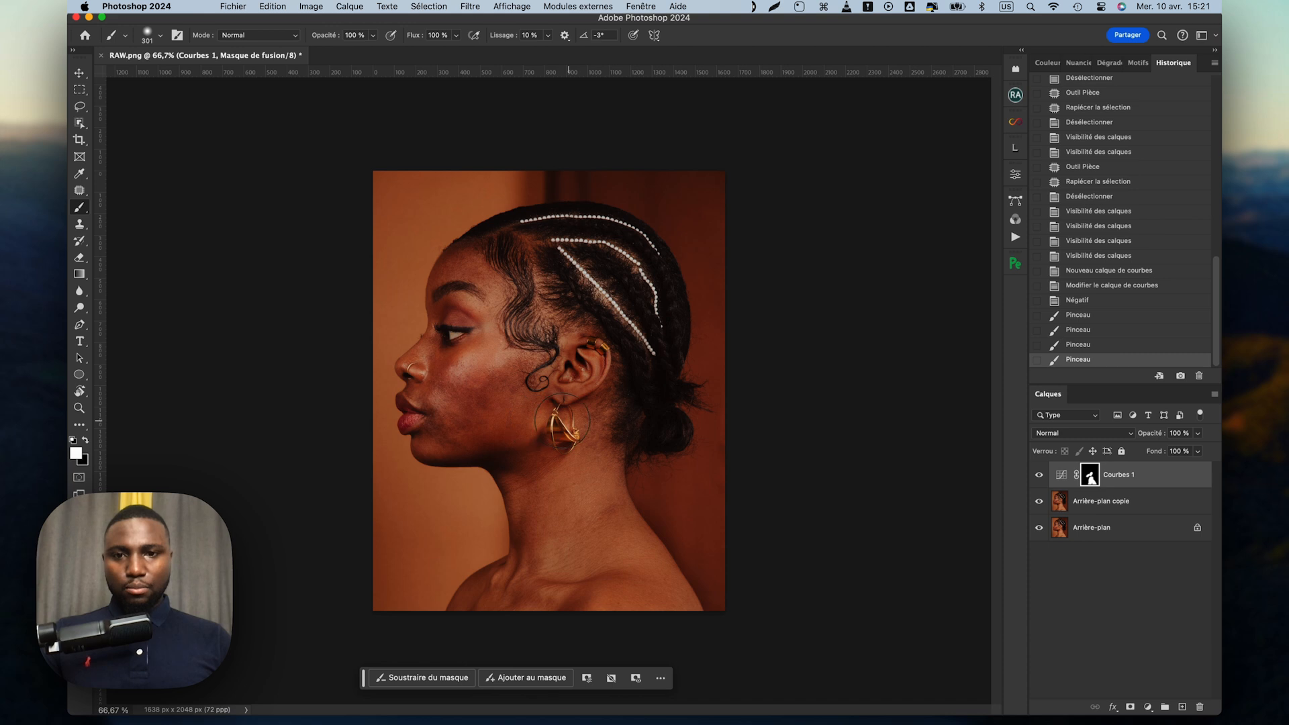
key(super+z)
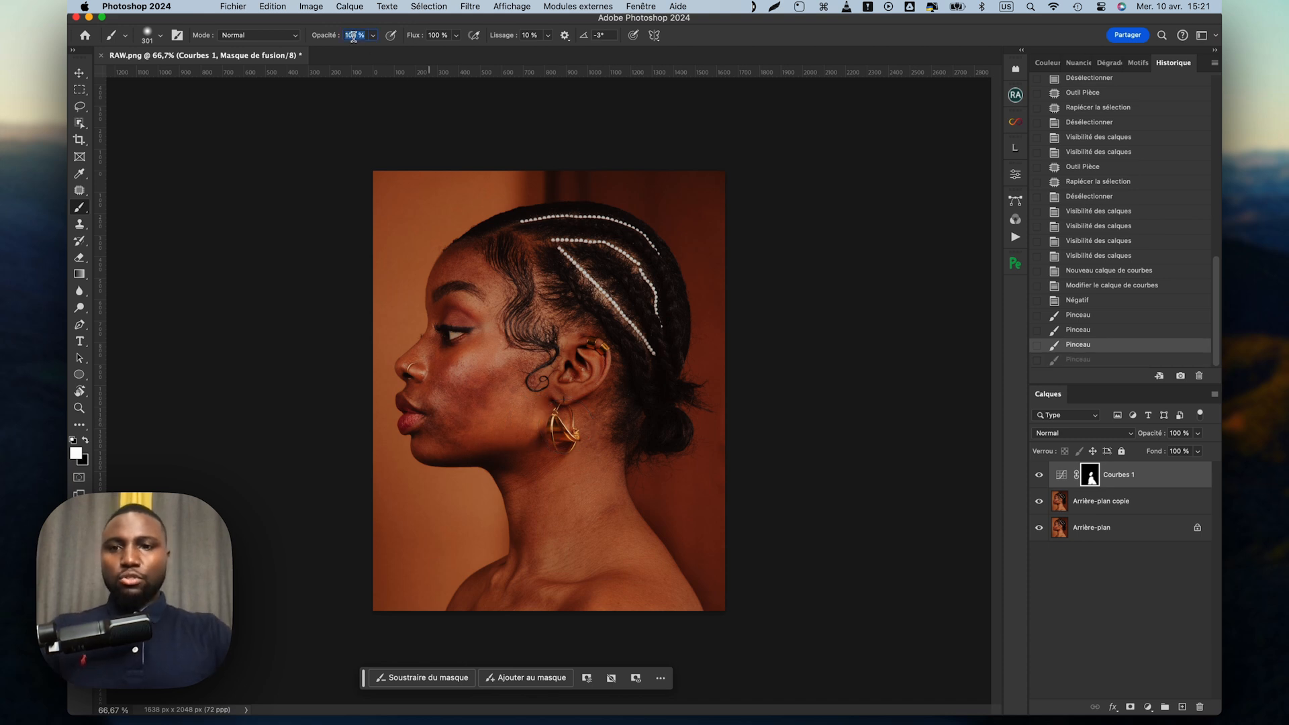
text(50)
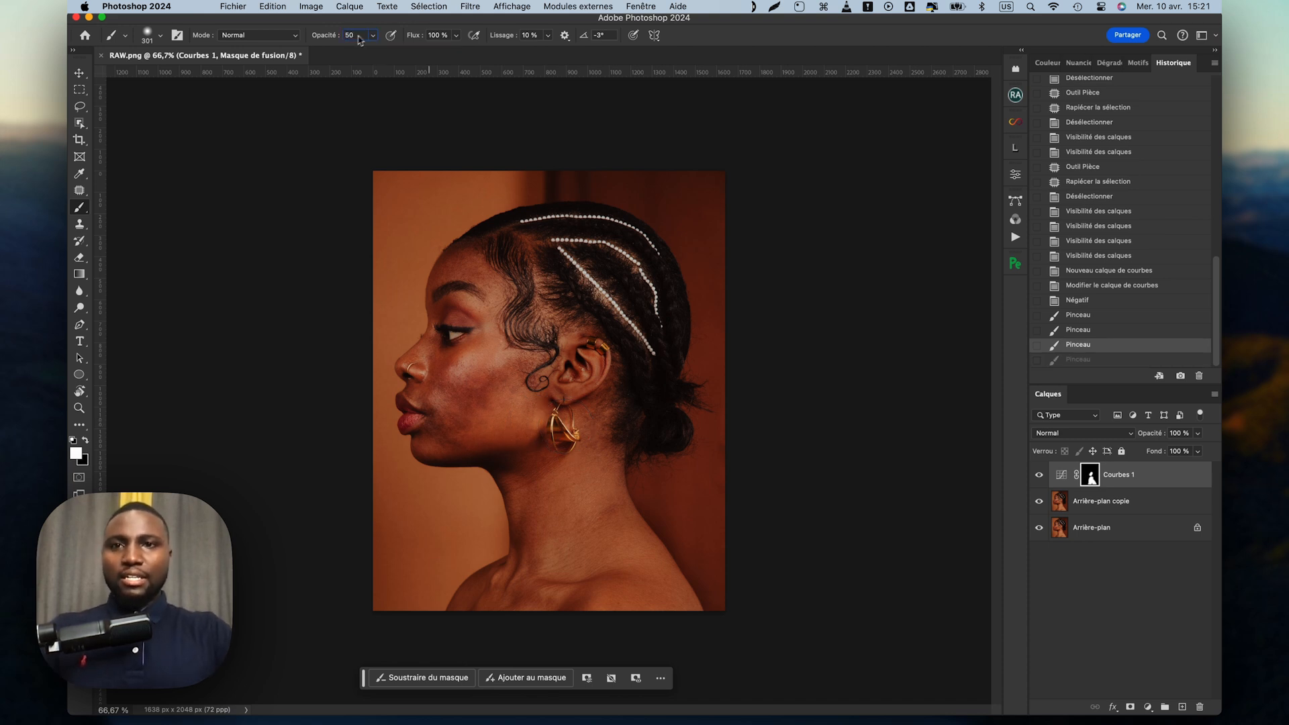
text(30)
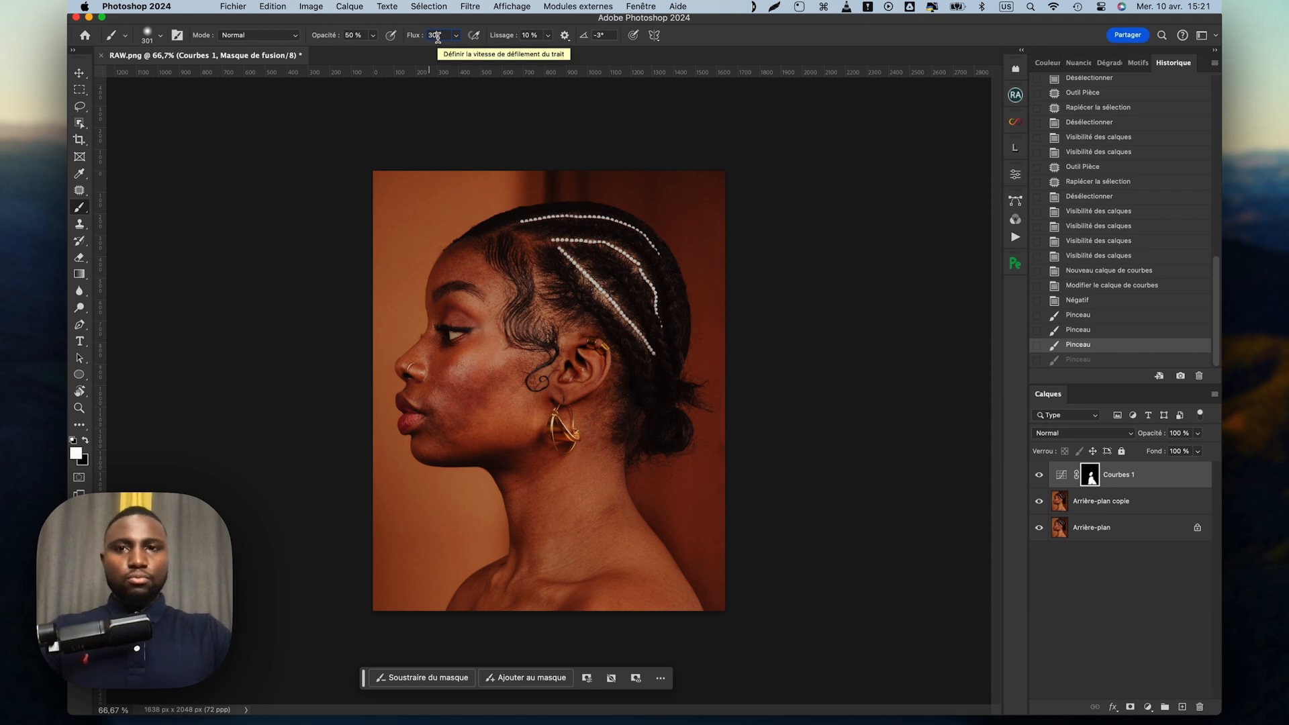
click(535, 415)
drag(584, 364, 562, 363)
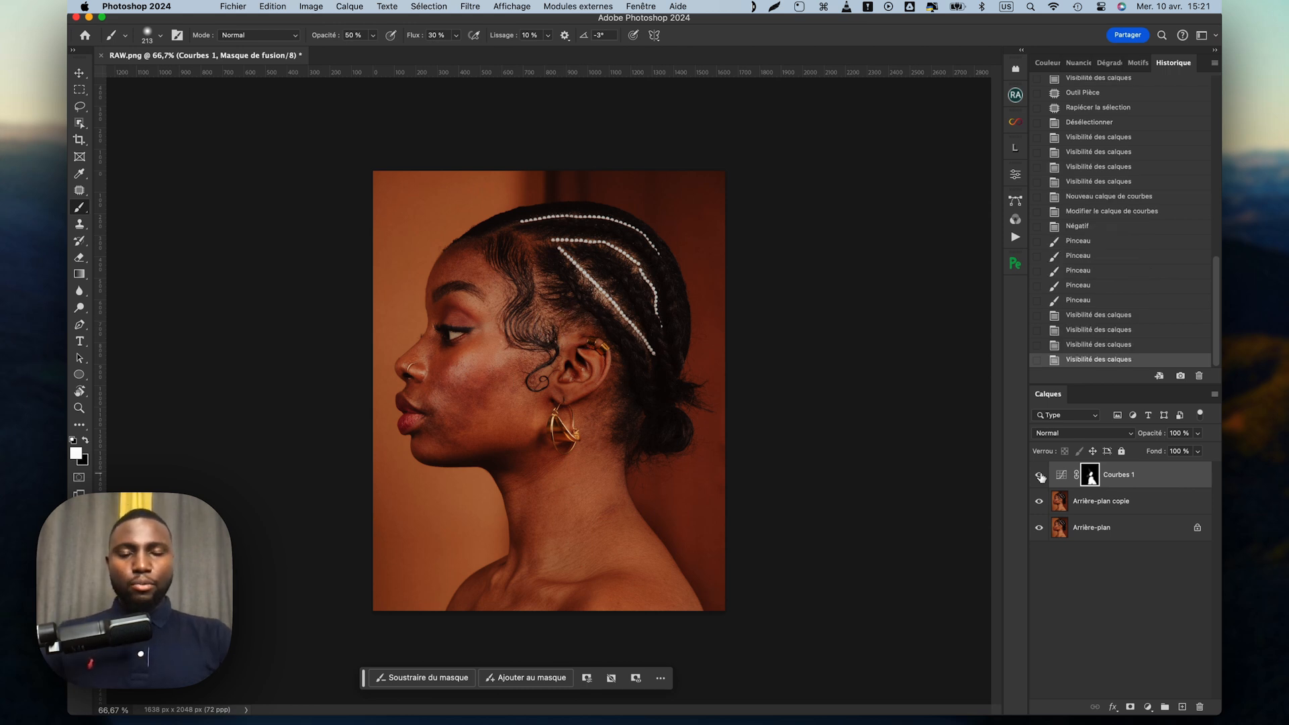
Step: Place the Courbes 1 adjustment layer in a new group and collapse the group
scroll(703, 511, up, 5)
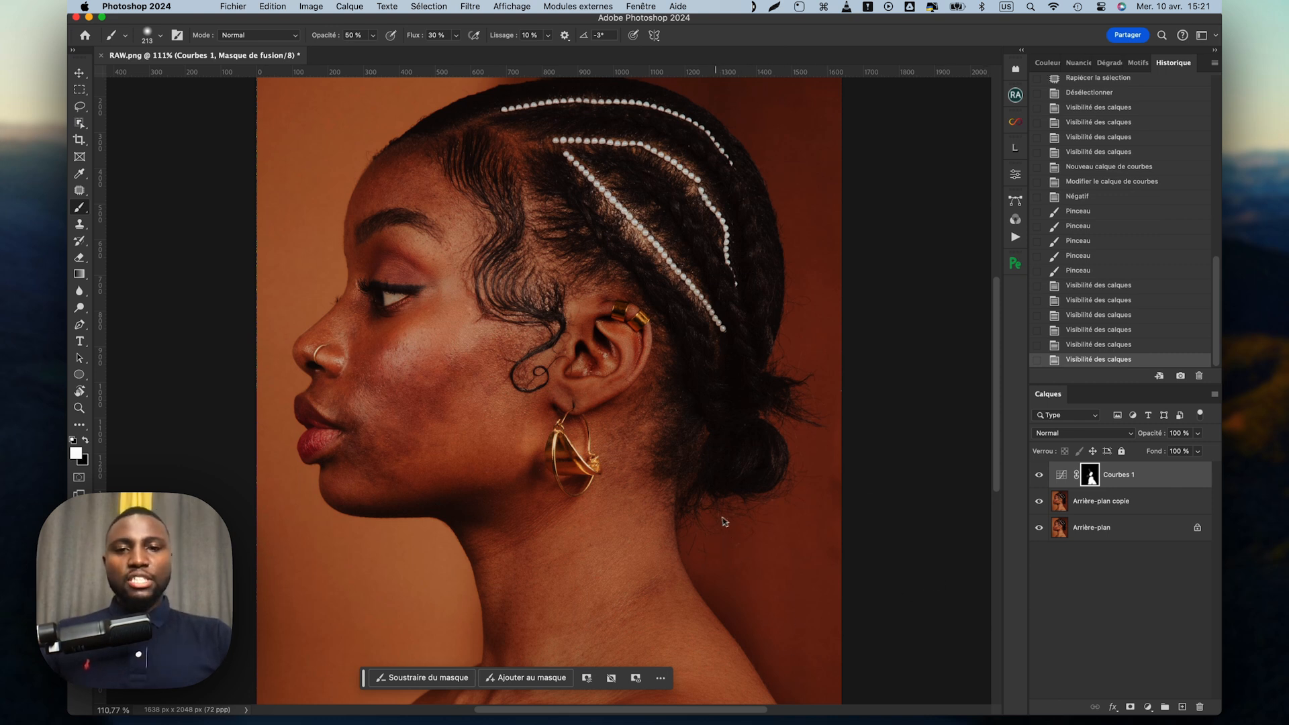
scroll(723, 522, down, 3)
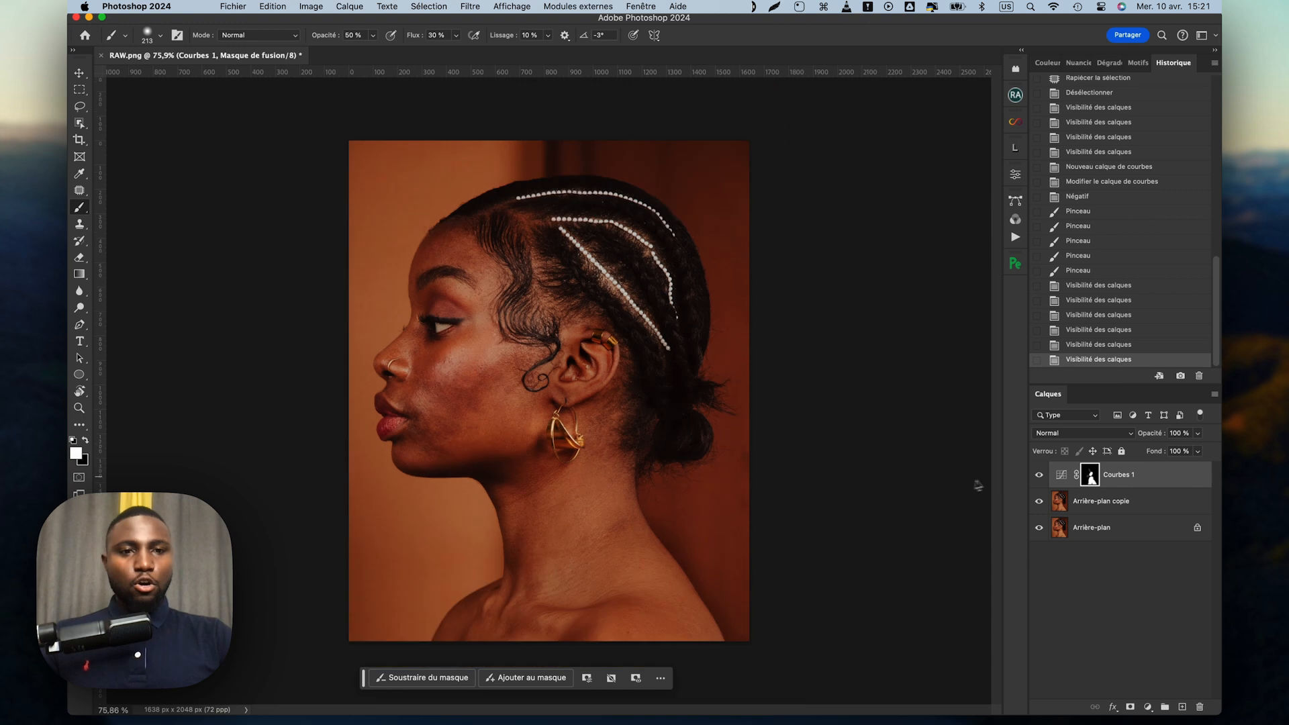
click(1062, 476)
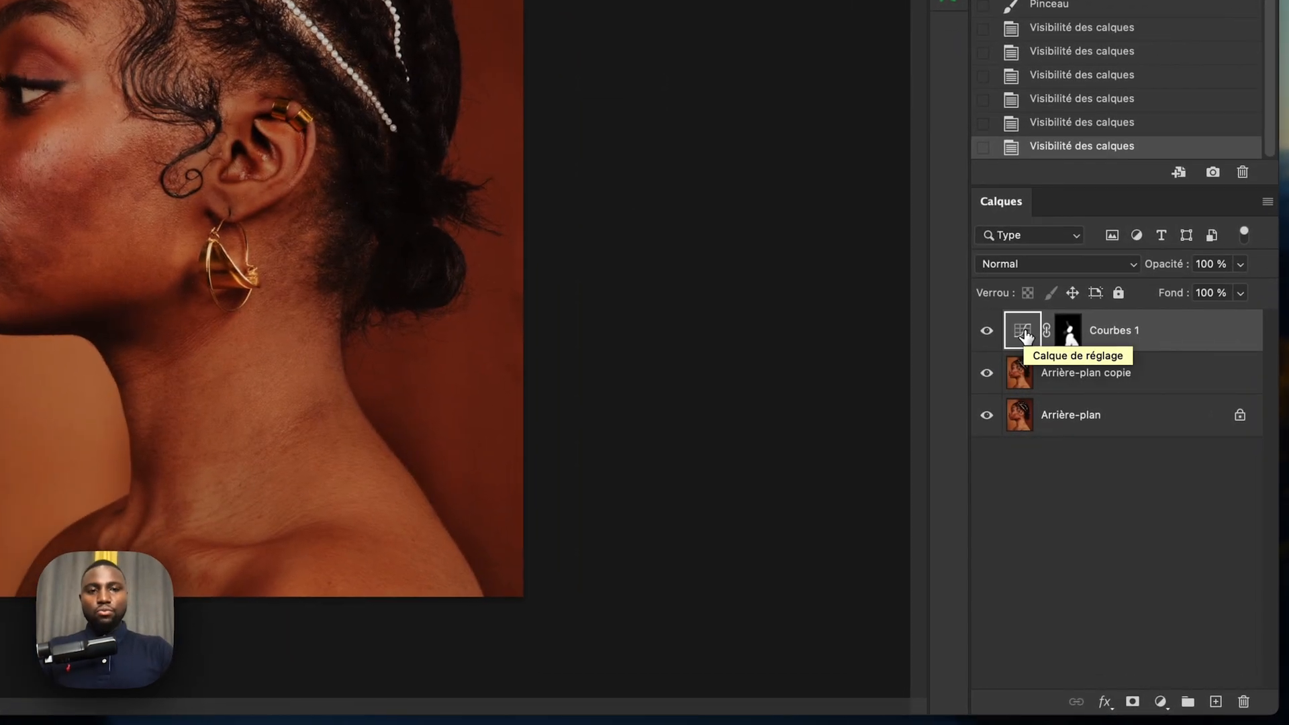
drag(1025, 335, 1188, 701)
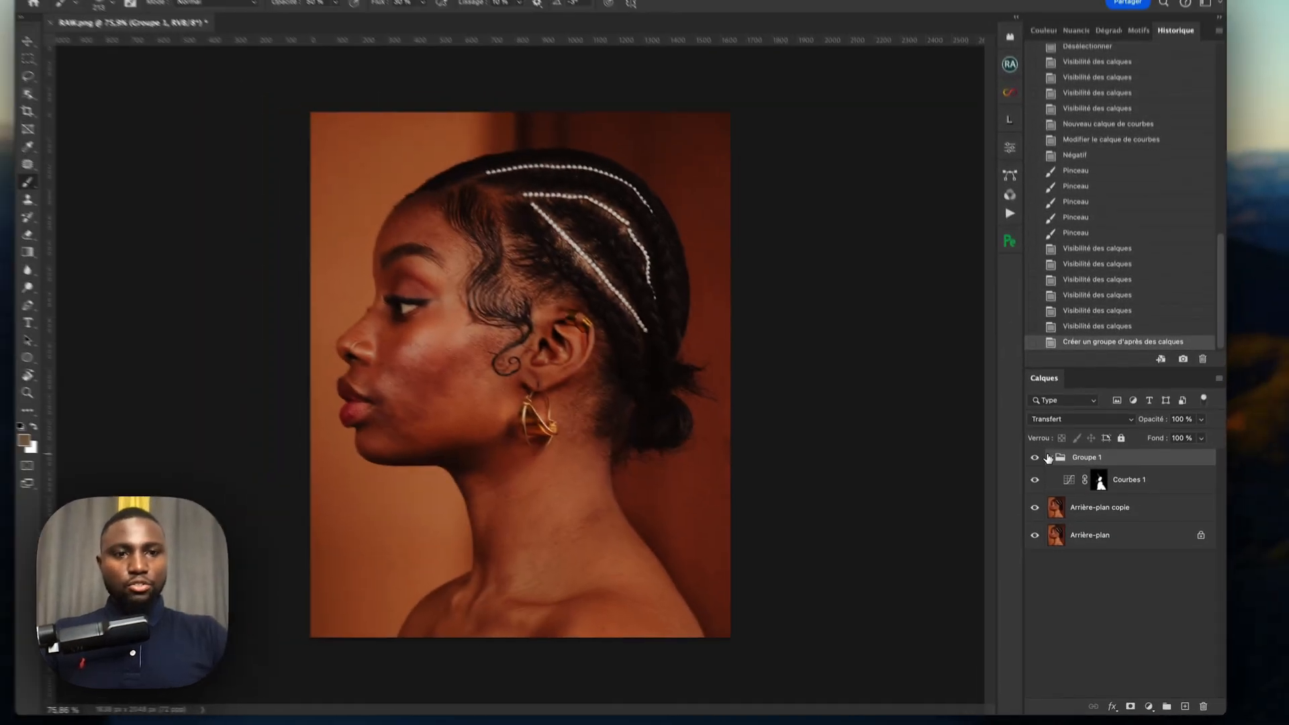
click(1009, 321)
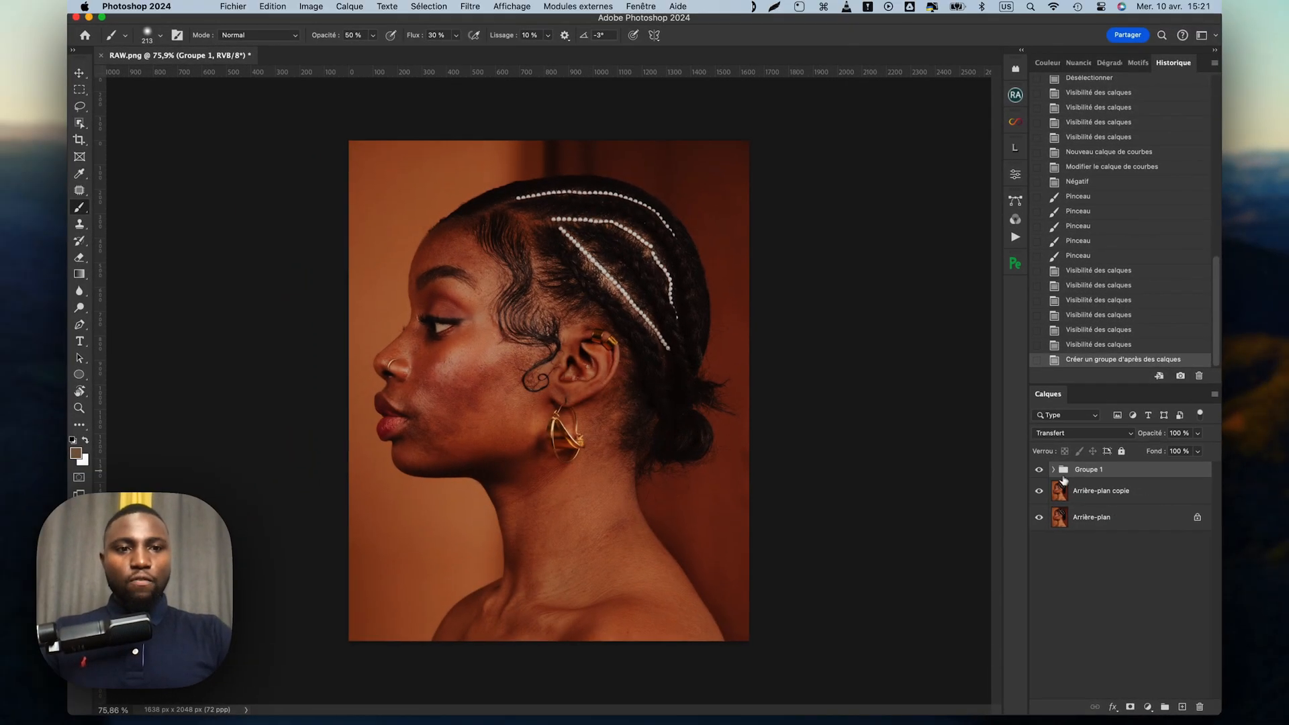
Step: Select the subject from the Arrière-plan copie layer and apply the selection as a layer mask on Groupe 1
click(1083, 495)
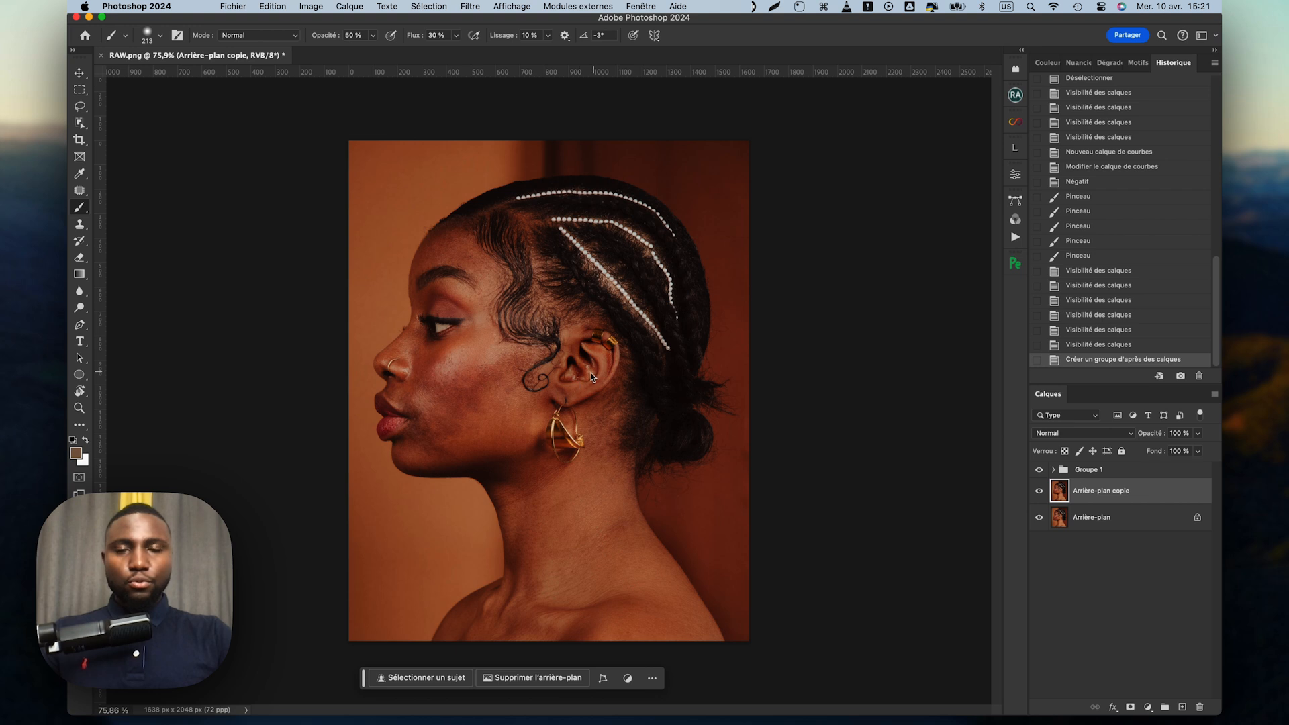
click(429, 6)
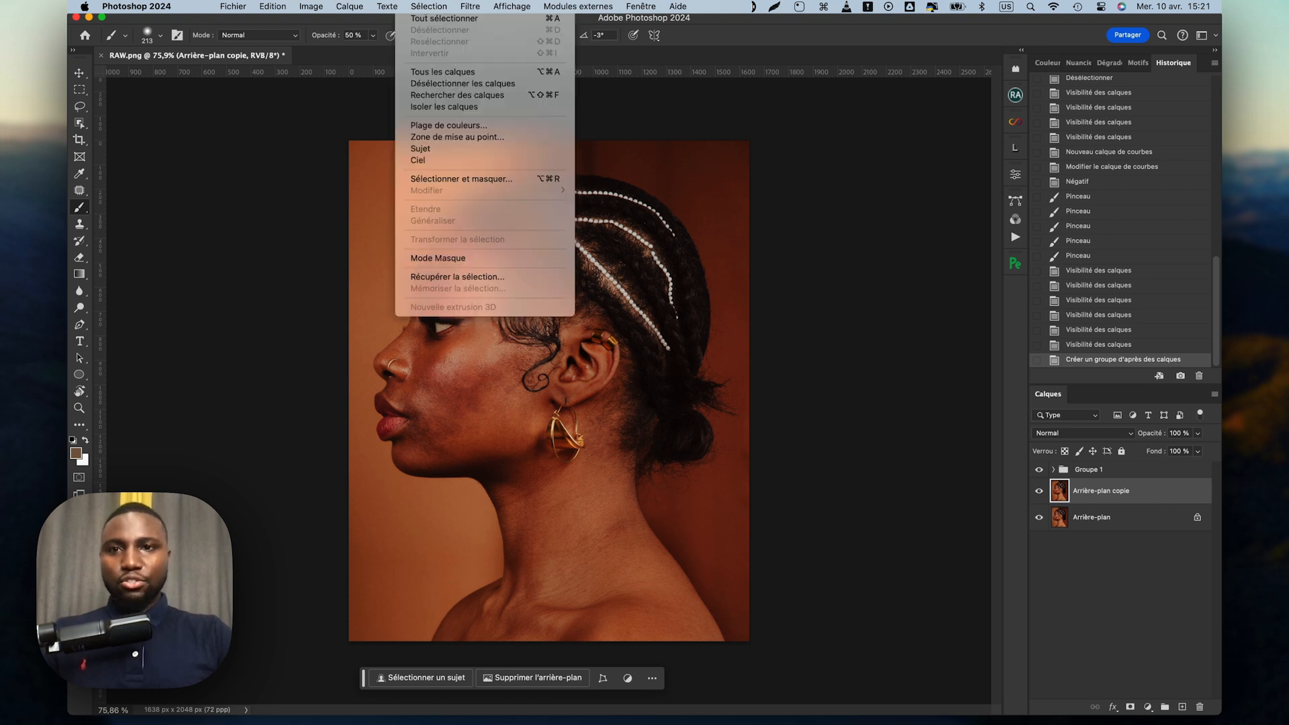
click(449, 149)
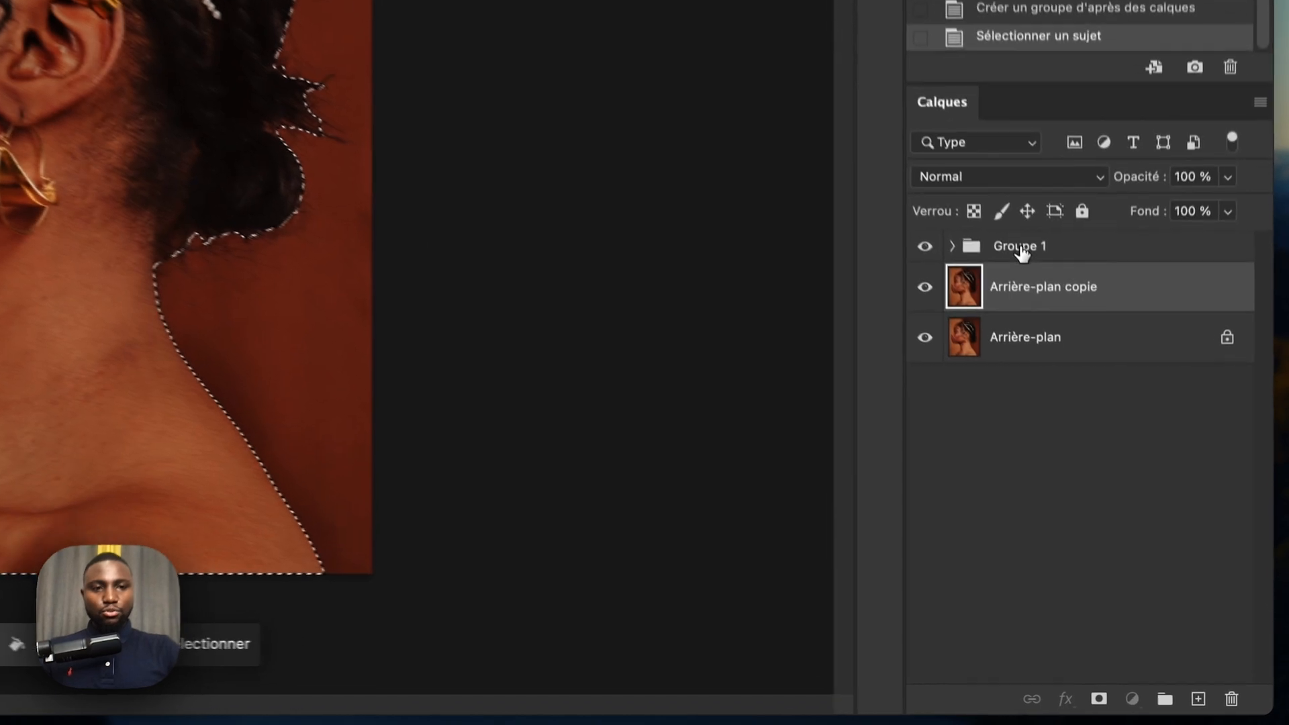
click(1021, 247)
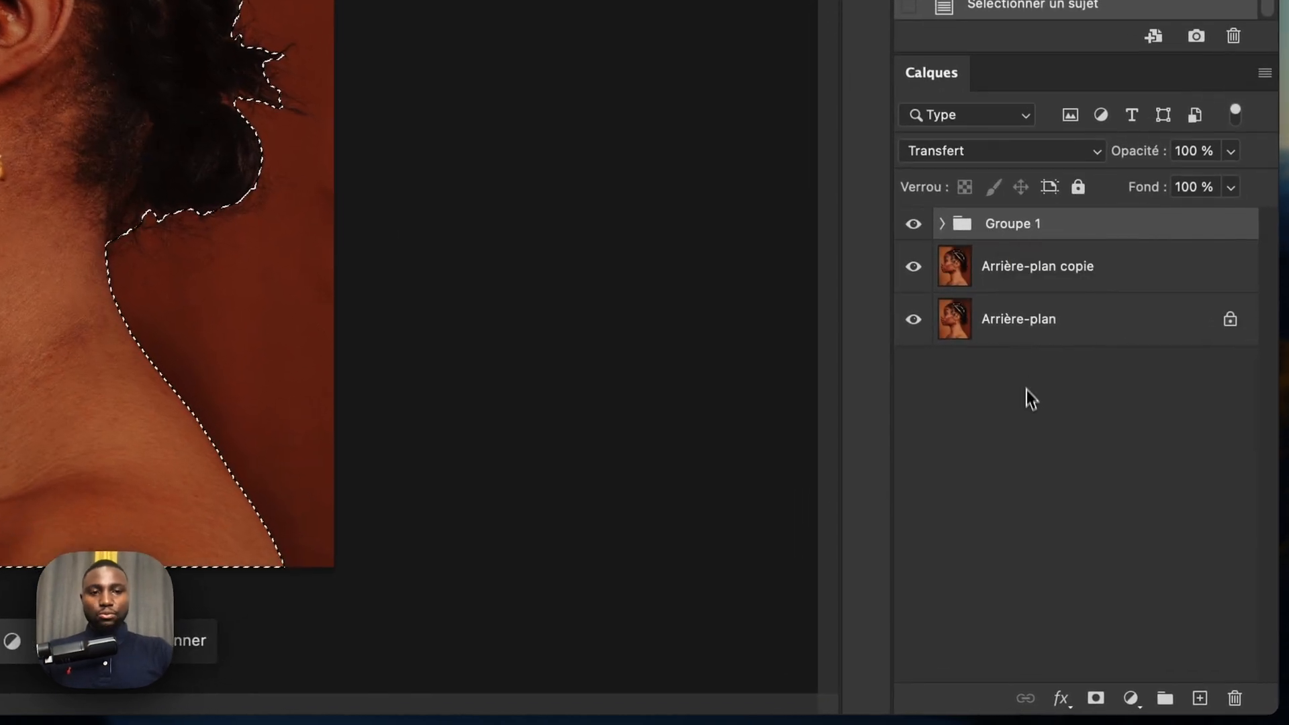
click(1096, 700)
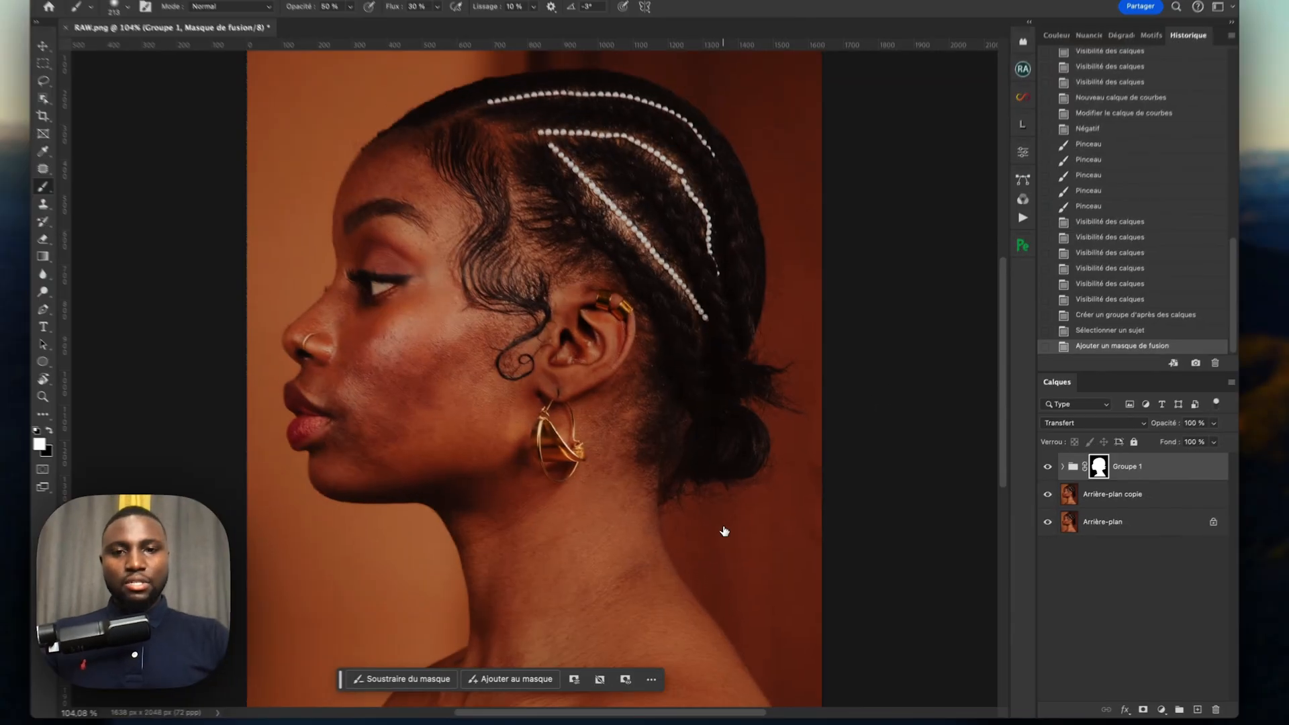
Step: Toggle the visibility of Groupe 1 to compare the neck and shoulders with and without the darkening
scroll(724, 531, up, 2)
scroll(725, 531, down, 5)
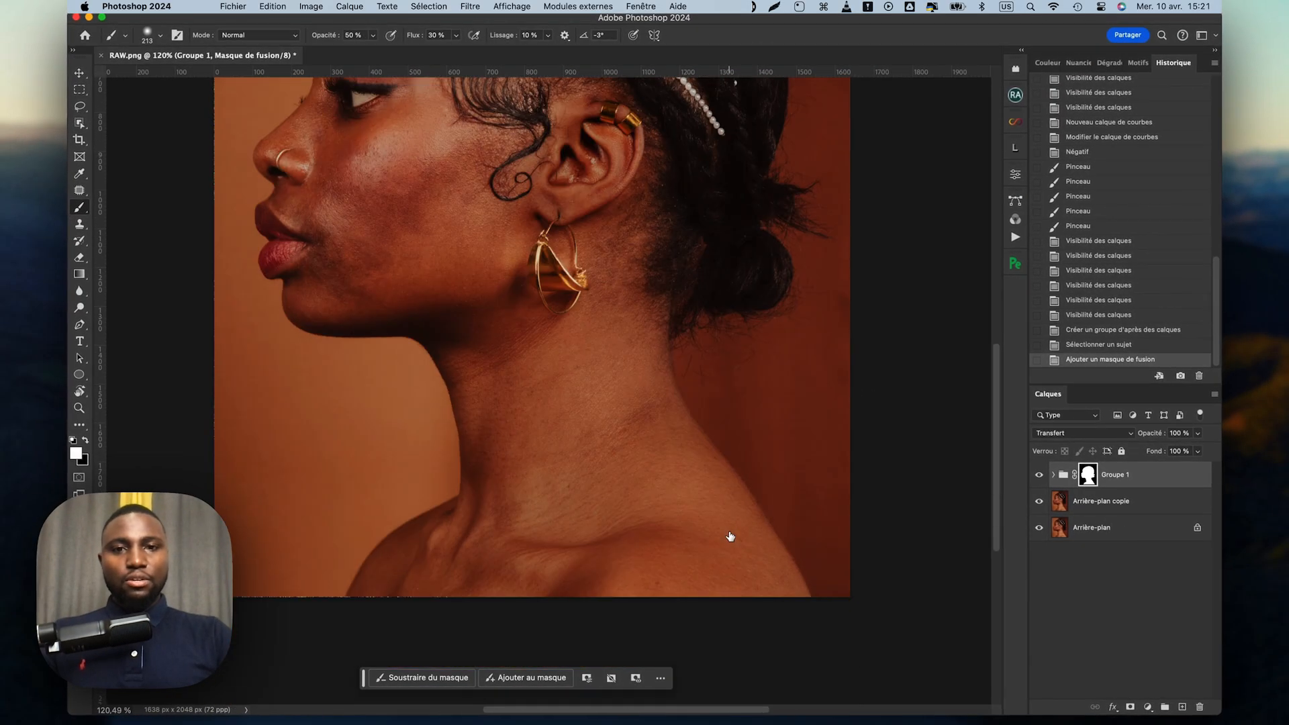
click(1043, 477)
click(1043, 477)
click(1043, 476)
click(1042, 477)
scroll(810, 476, up, 5)
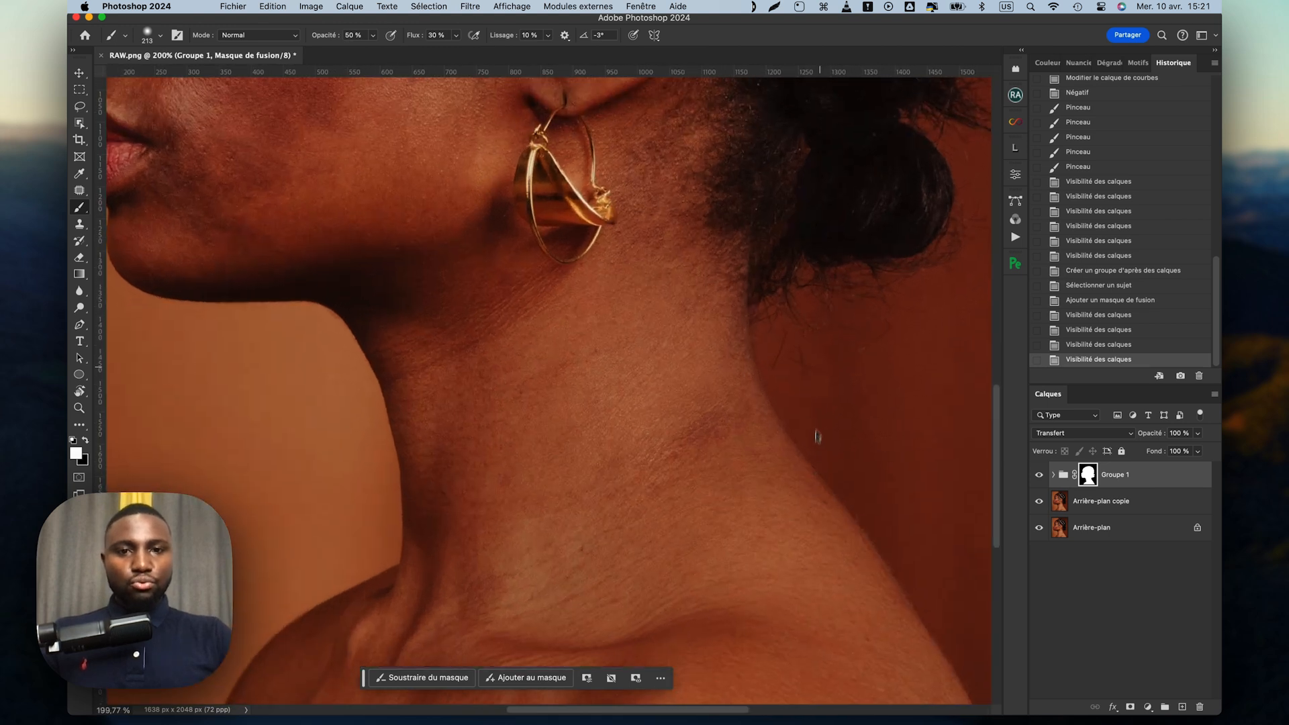
click(1040, 477)
click(1040, 477)
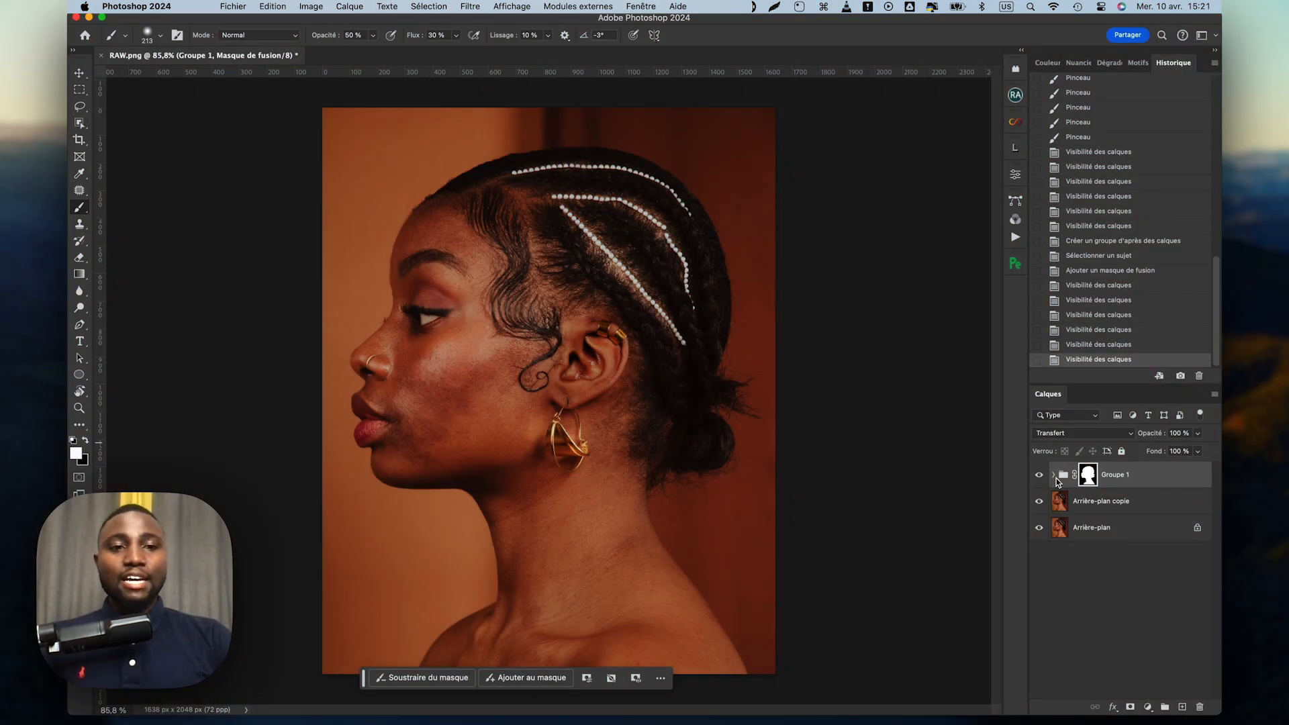
Step: Load the action set file _Actions Ps - TankeuDesign.atn from the Téléchargements folder
click(1016, 237)
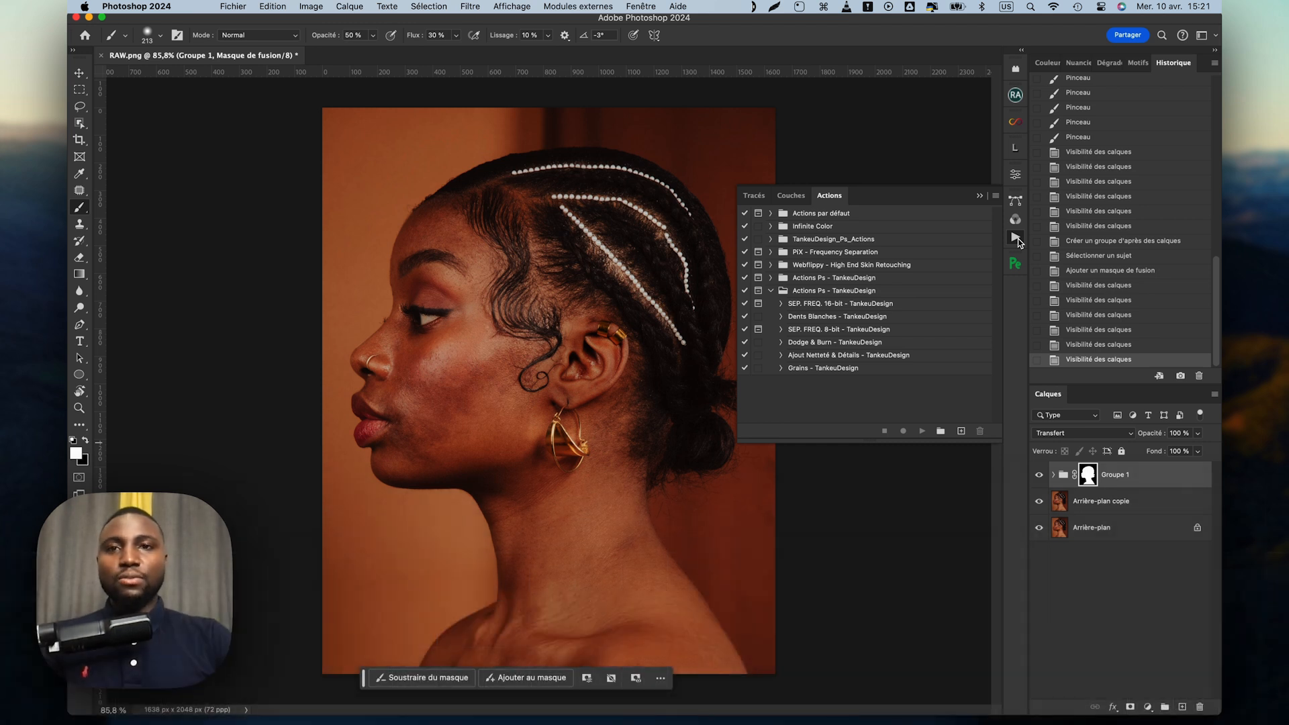
click(511, 7)
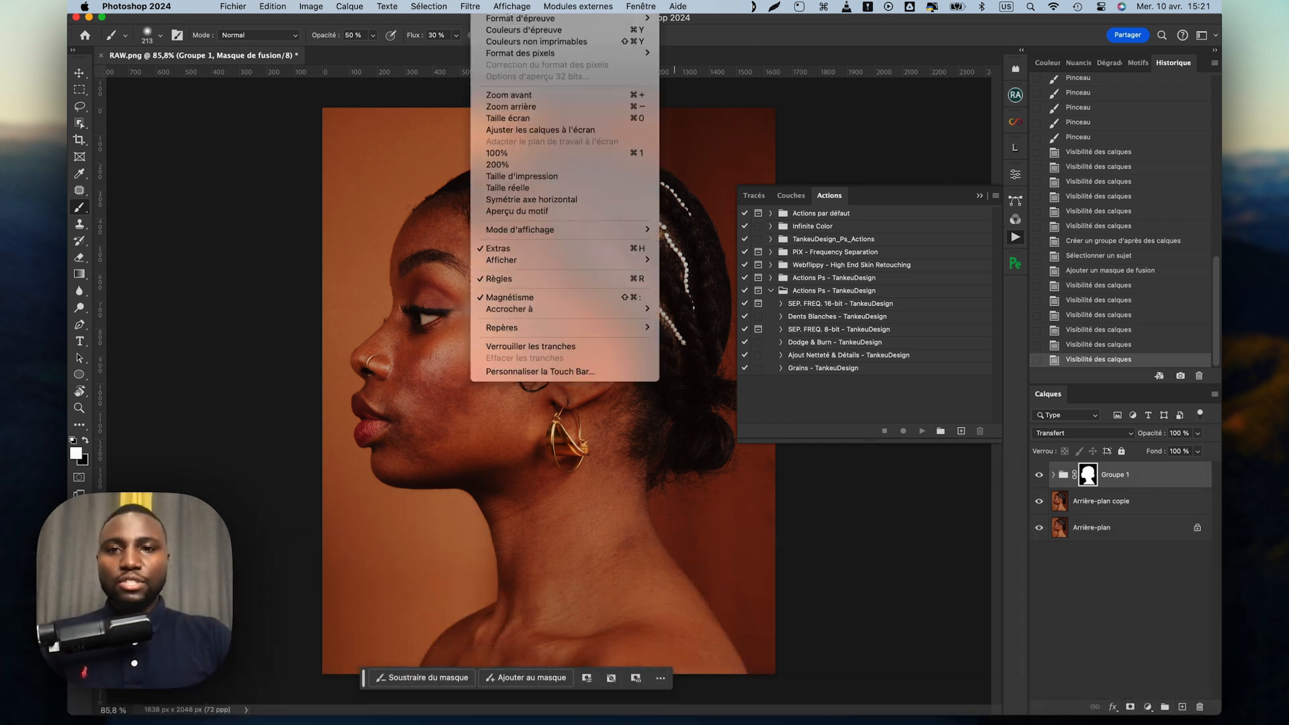
mouse_move(641, 7)
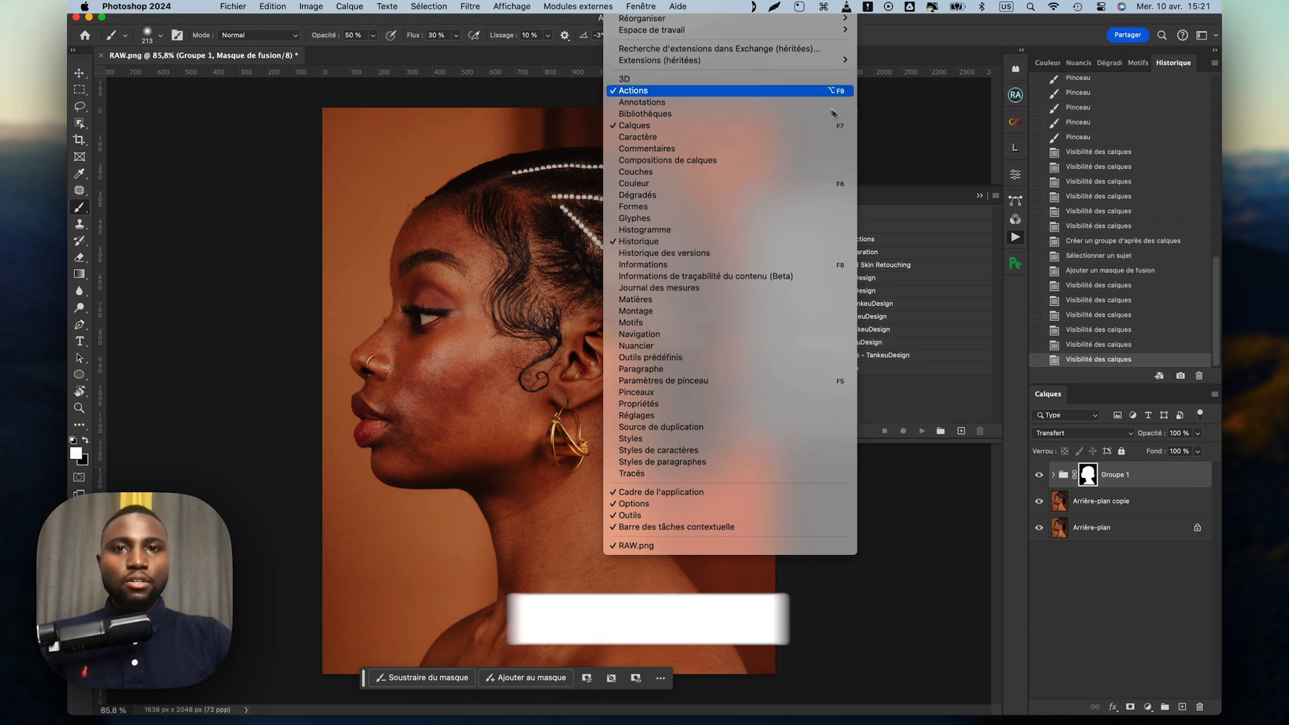
click(651, 92)
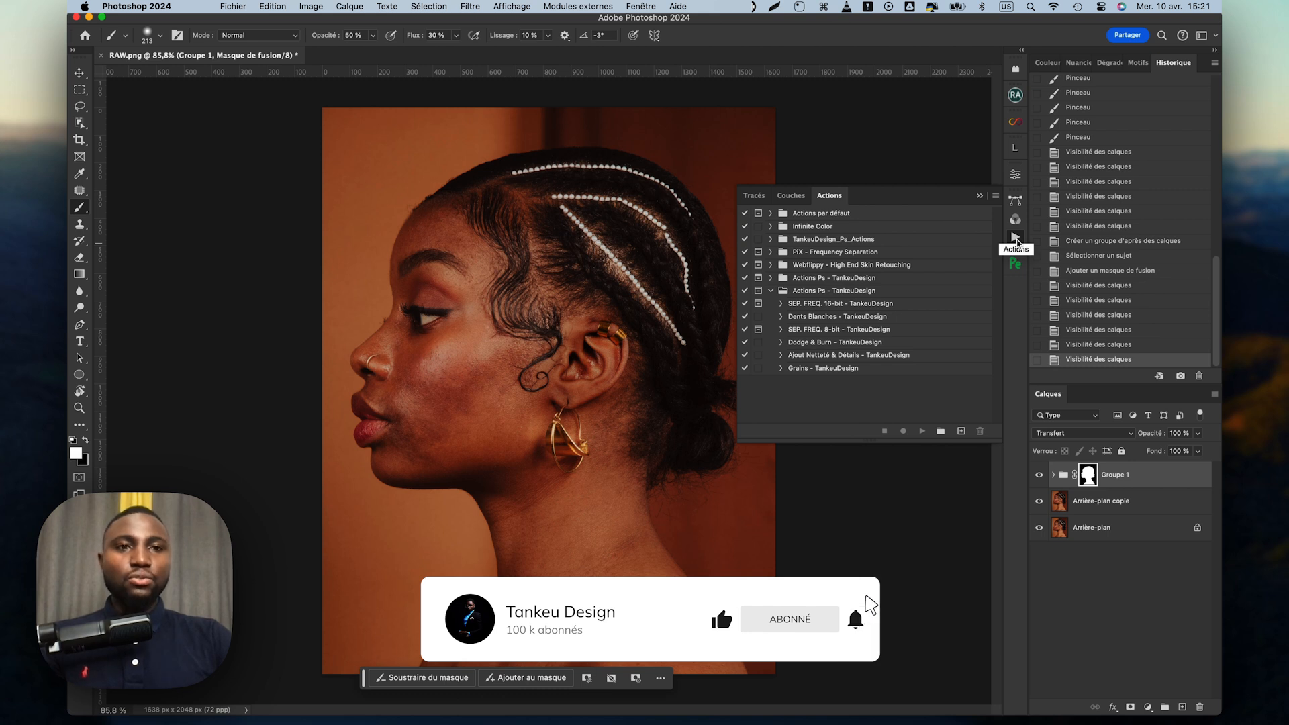
click(996, 196)
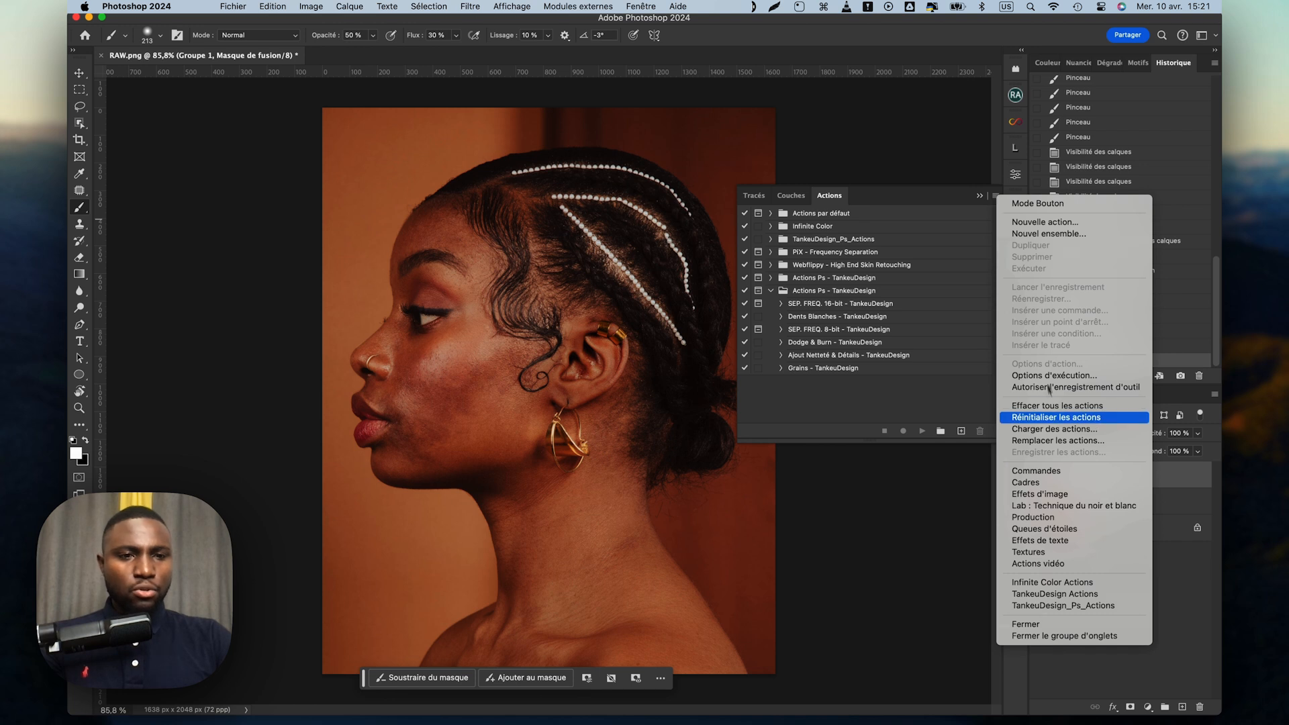
click(1058, 435)
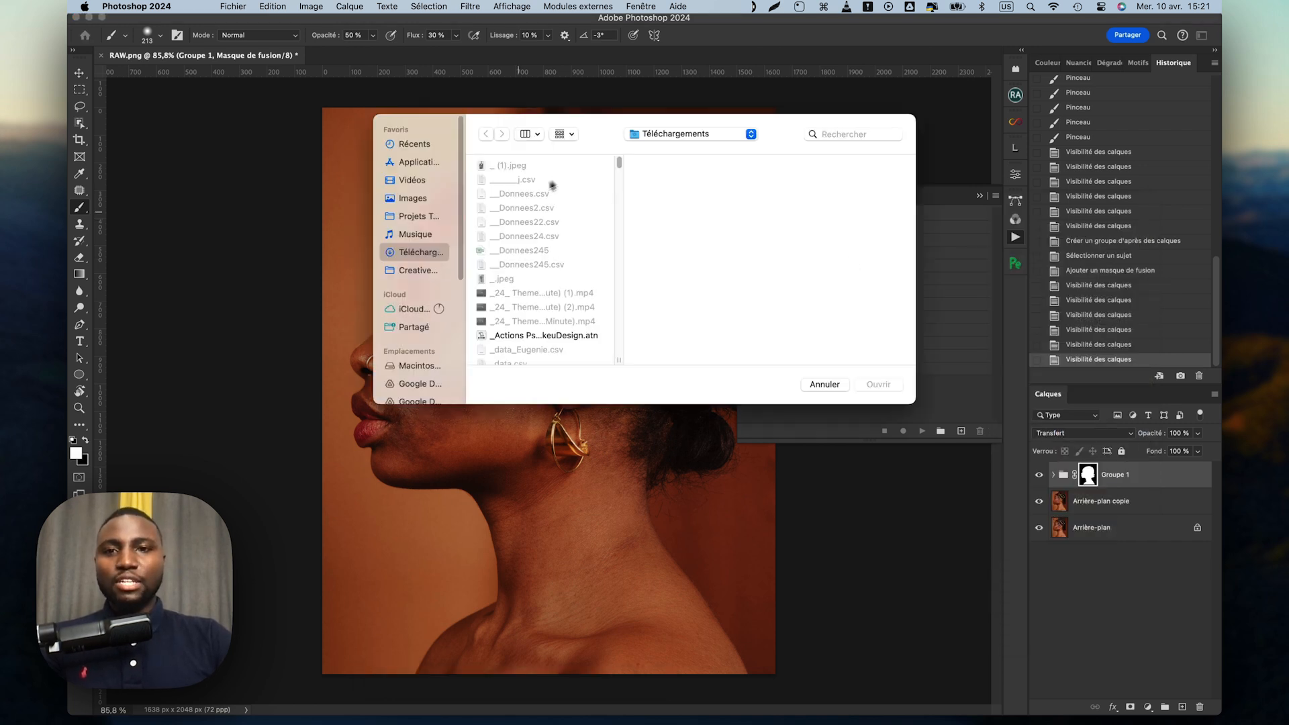
click(519, 340)
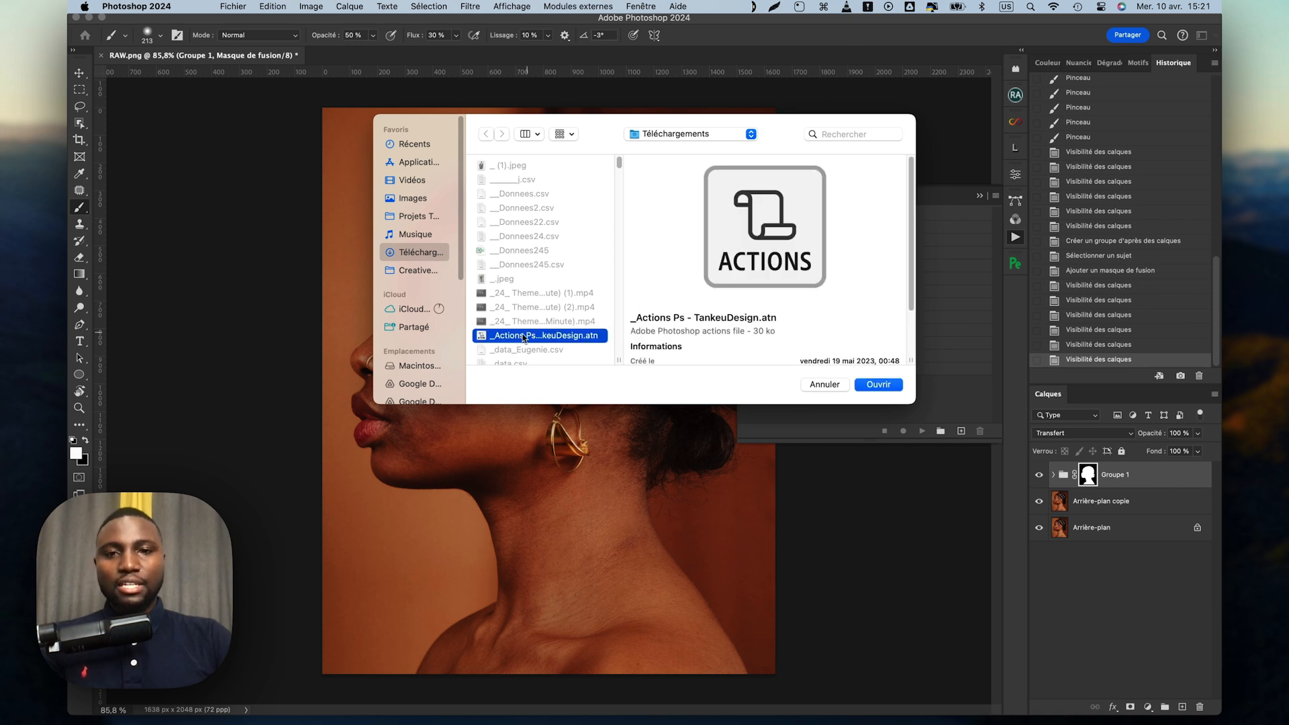
click(871, 388)
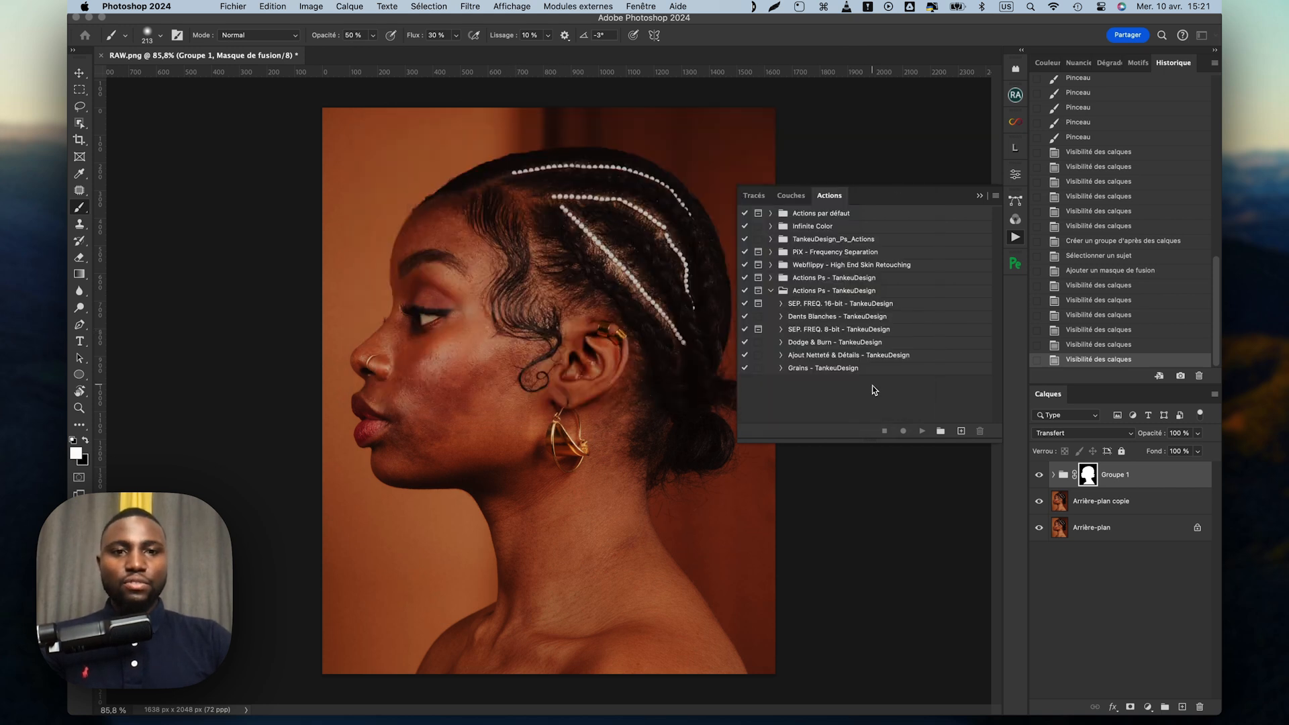
Step: Run the Dodge & Burn - TankeuDesign action from the newly loaded set and collapse the Aide Visuelle D&B group
click(771, 290)
click(771, 304)
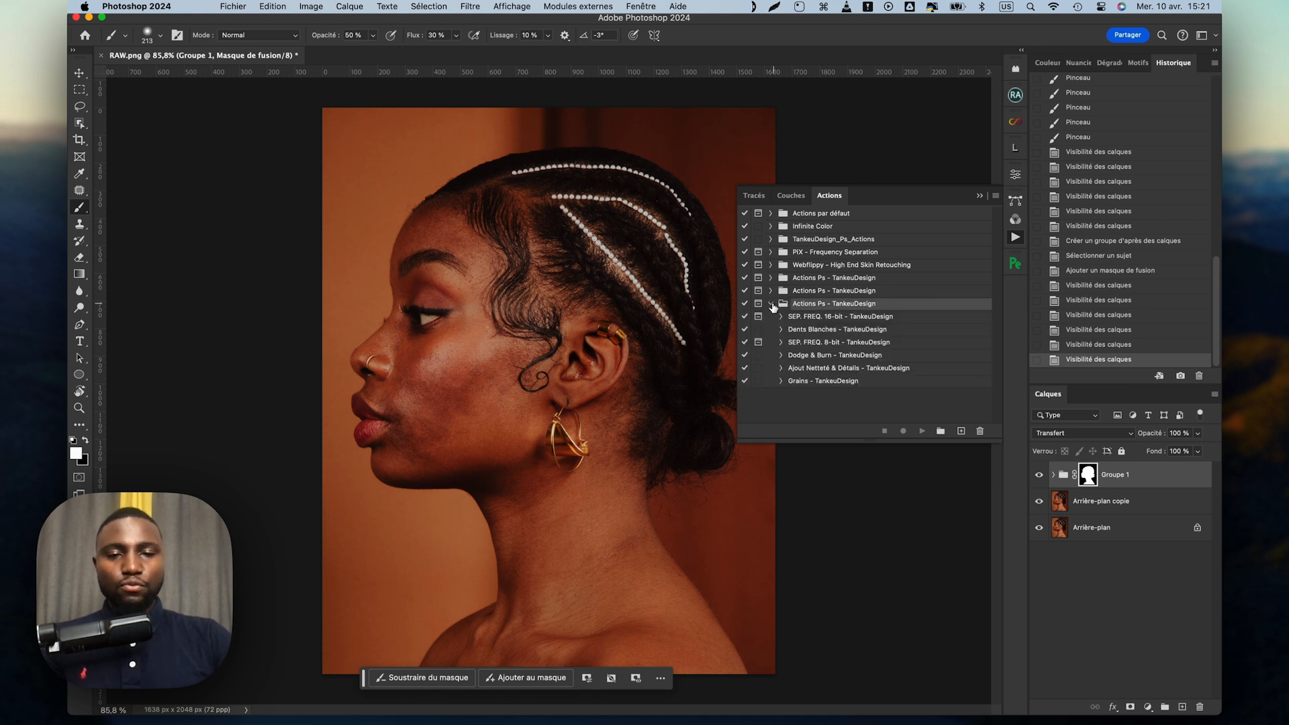
click(809, 356)
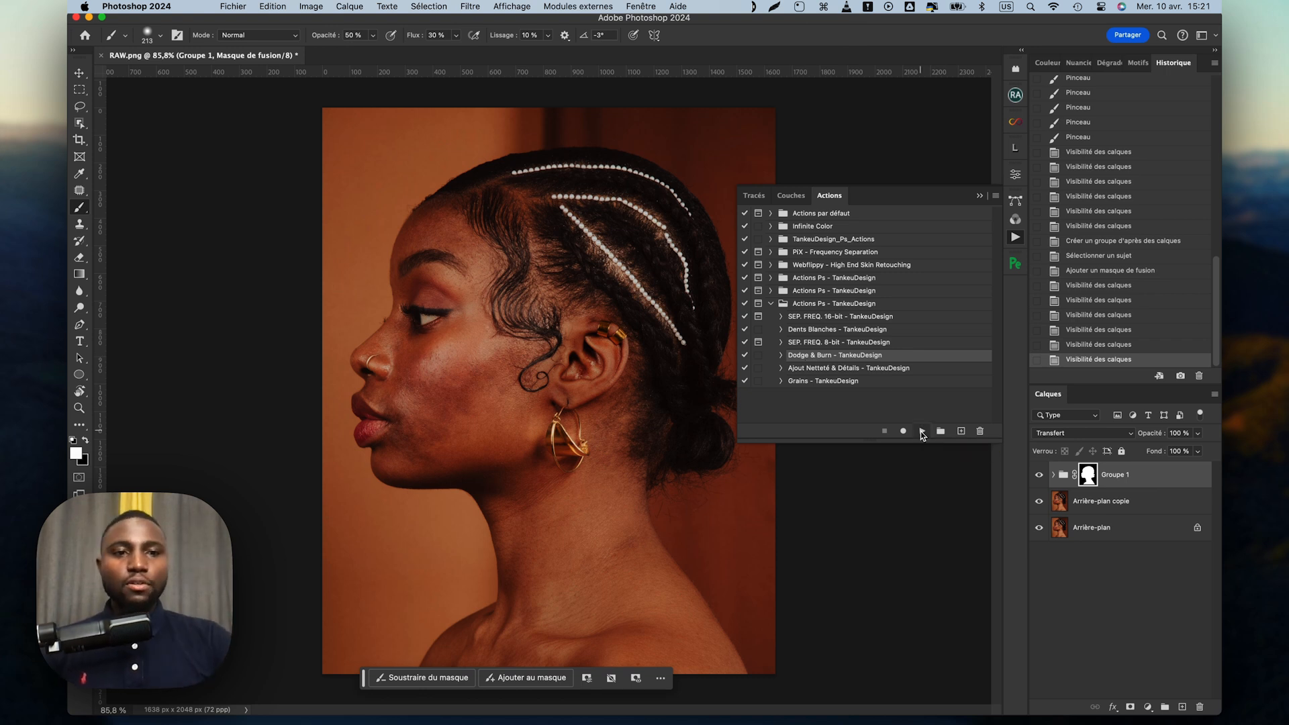
click(922, 431)
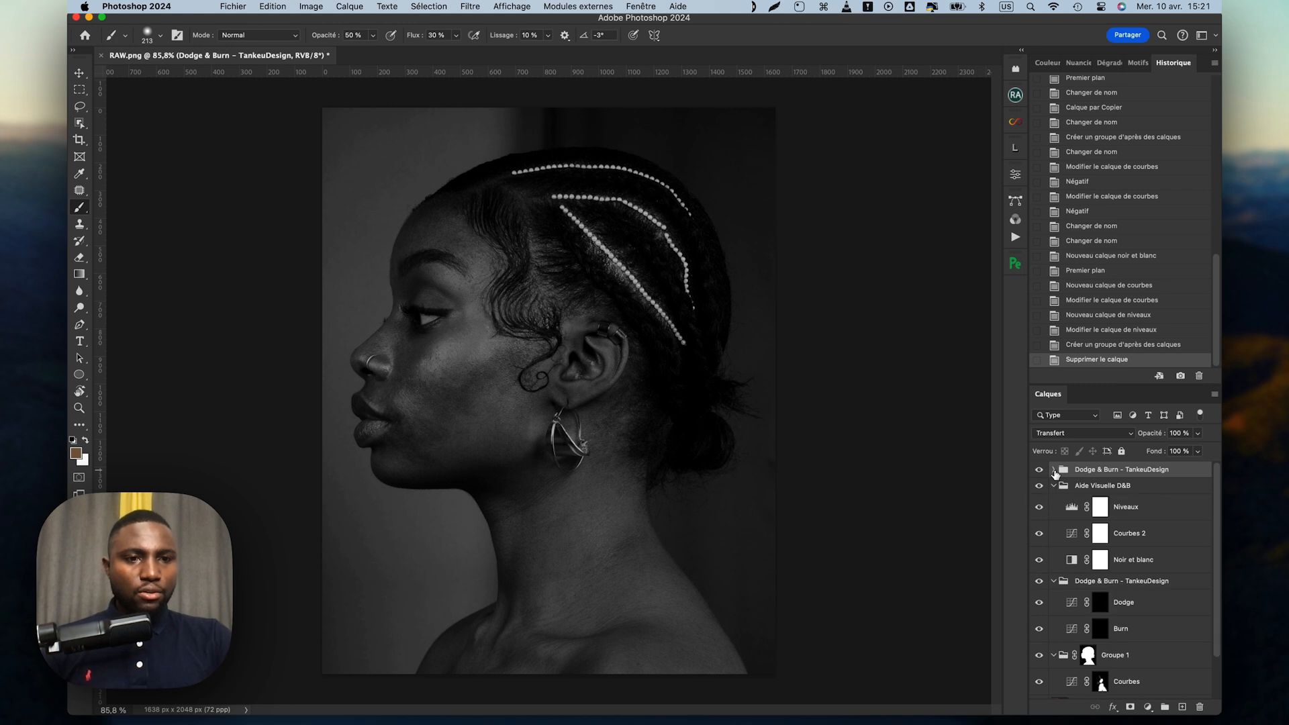
click(1054, 486)
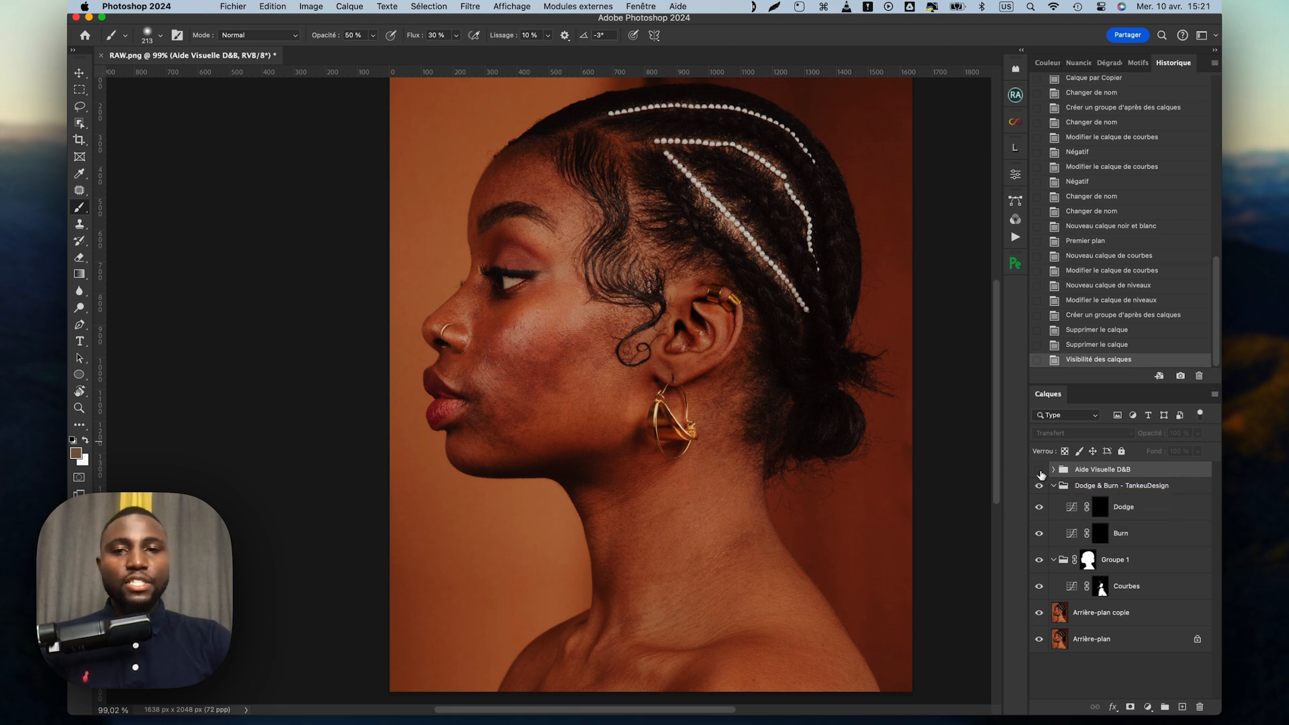
Step: Compare the portrait with and without the Aide Visuelle D&B group, leaving the black-and-white aid switched on
click(1039, 470)
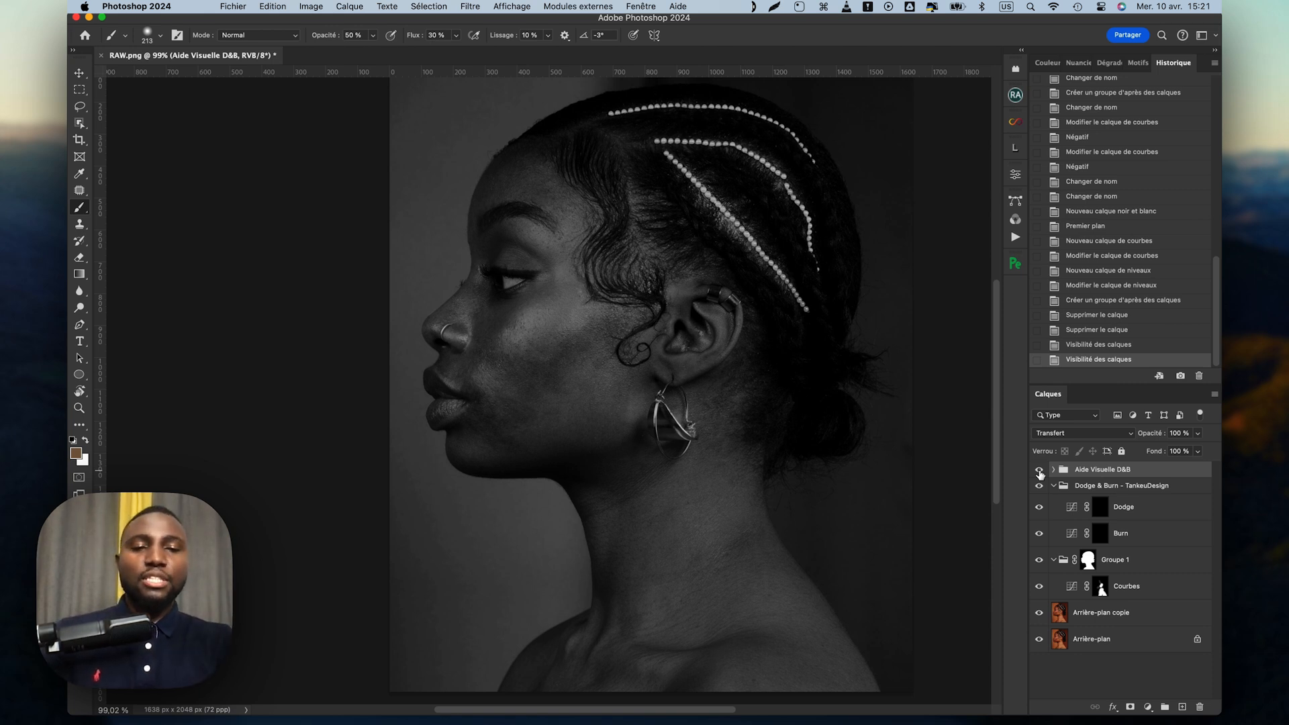
click(1039, 470)
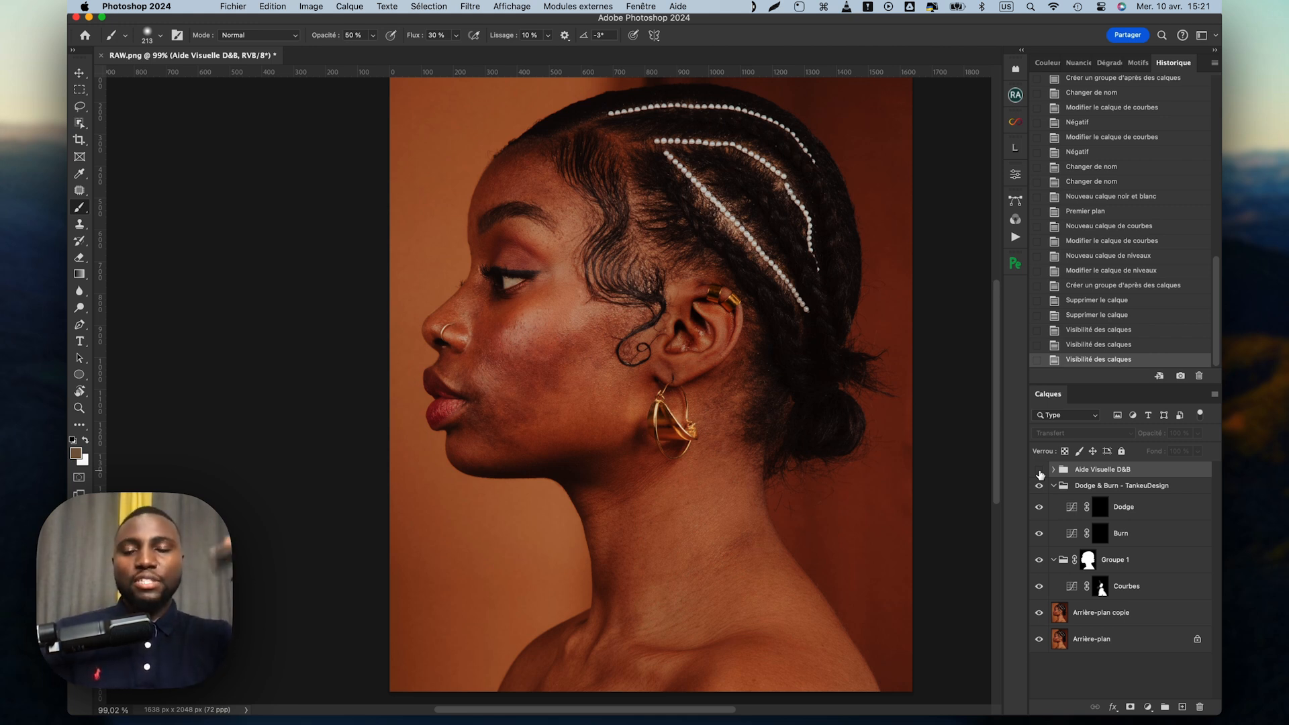
click(1040, 472)
Step: Create a new layer above the Aide Visuelle D&B group and set the brush to 100% opacity and 100% flow
click(1182, 707)
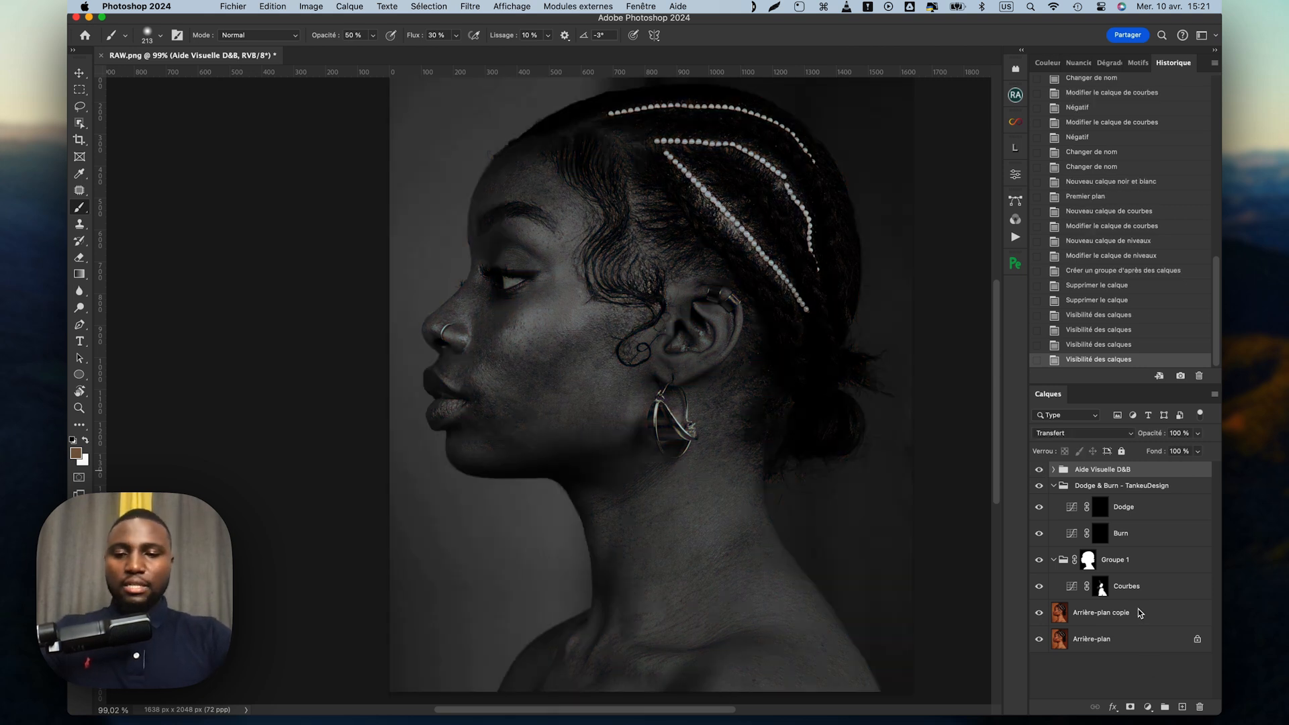
click(352, 35)
text(100)
key(Tab)
text(100)
key(Return)
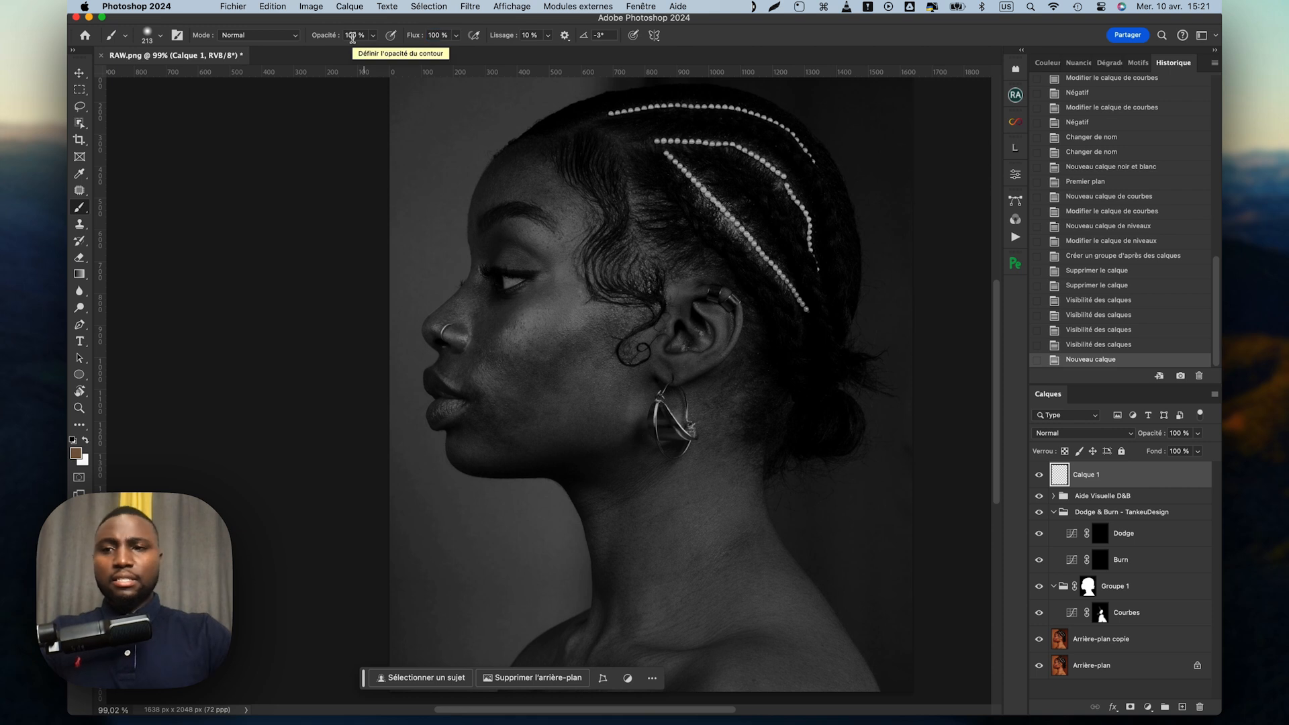
Step: Change the foreground colour to a muted green, R 97, V 137, B 85
click(77, 454)
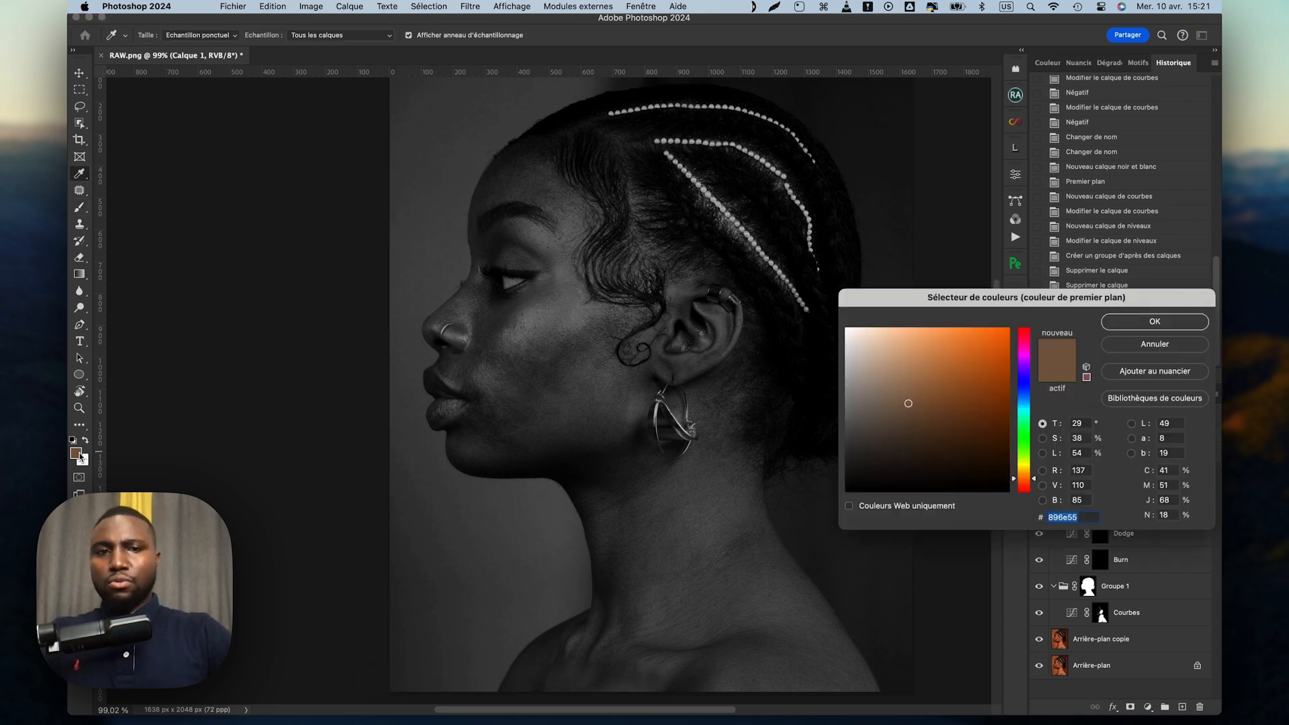
click(1025, 446)
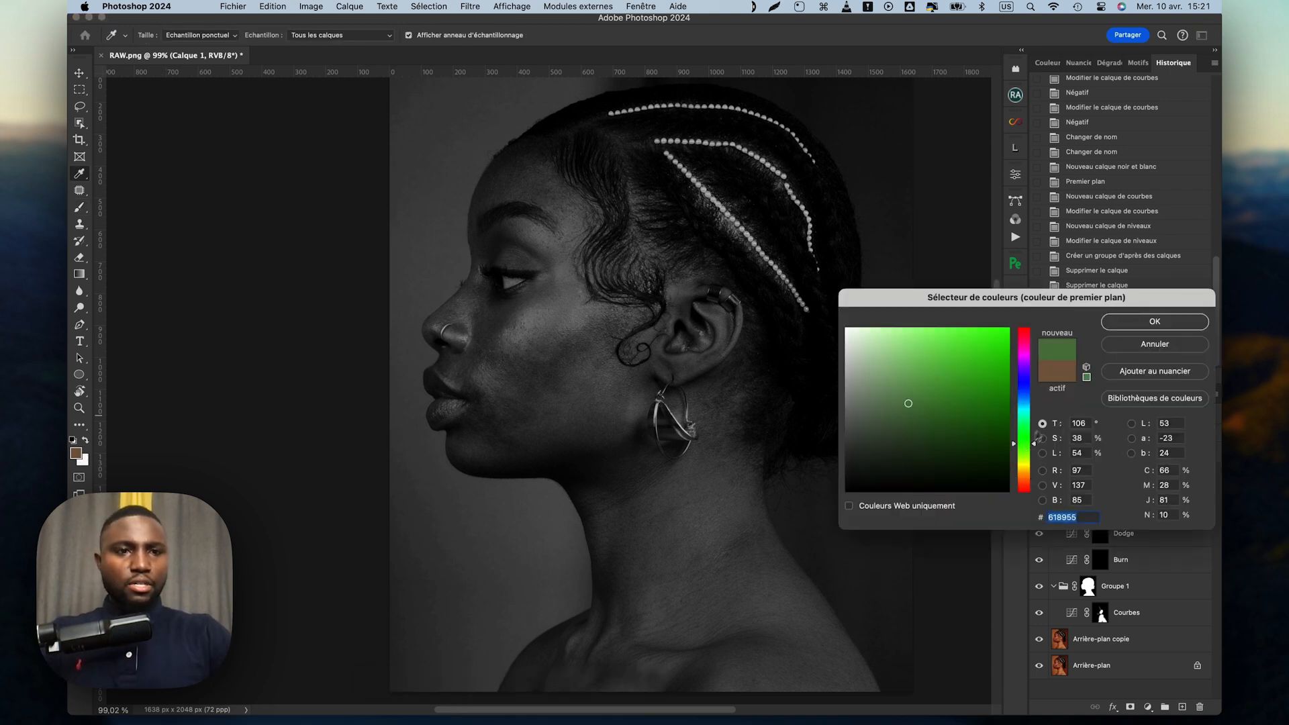
click(1154, 323)
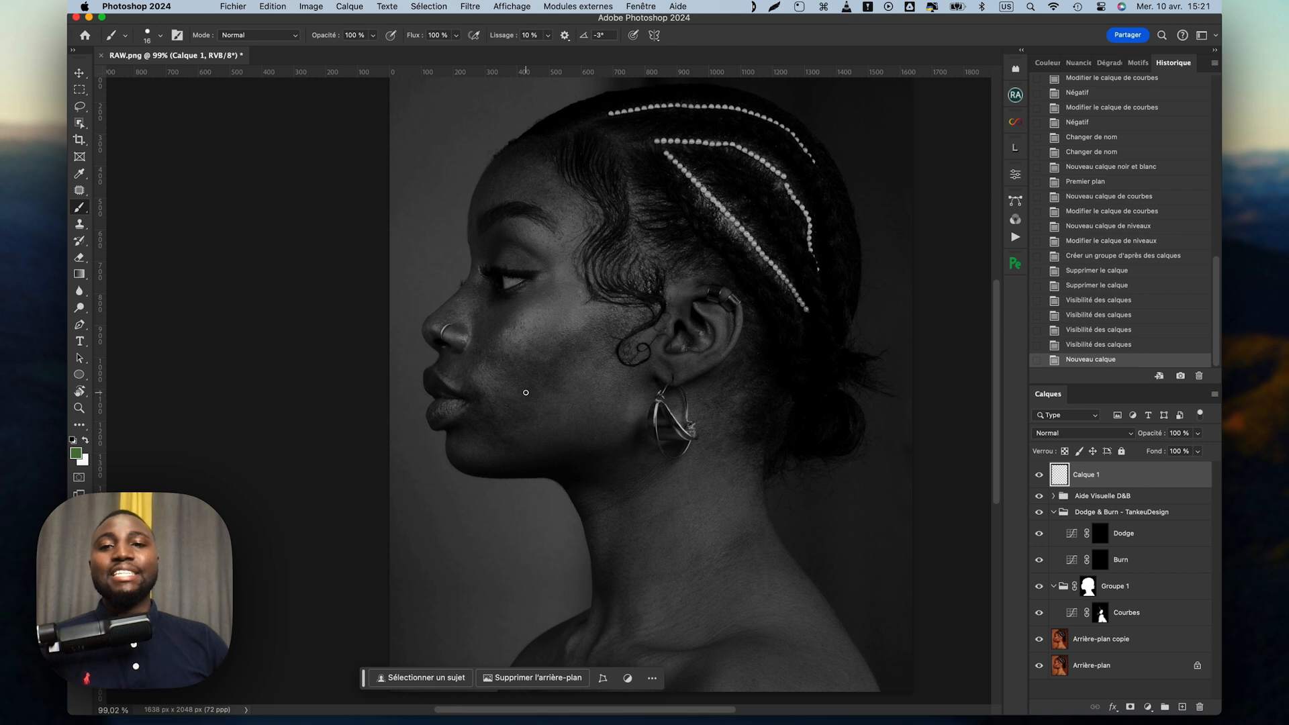
Step: Circle the uneven skin patches beside the mouth and nose and on the cheek, forehead and neck in green, and delete the marking layer
mouse_move(481, 376)
mouse_down()
mouse_move(467, 427)
mouse_move(480, 445)
mouse_move(497, 443)
mouse_move(503, 413)
mouse_move(490, 388)
mouse_up()
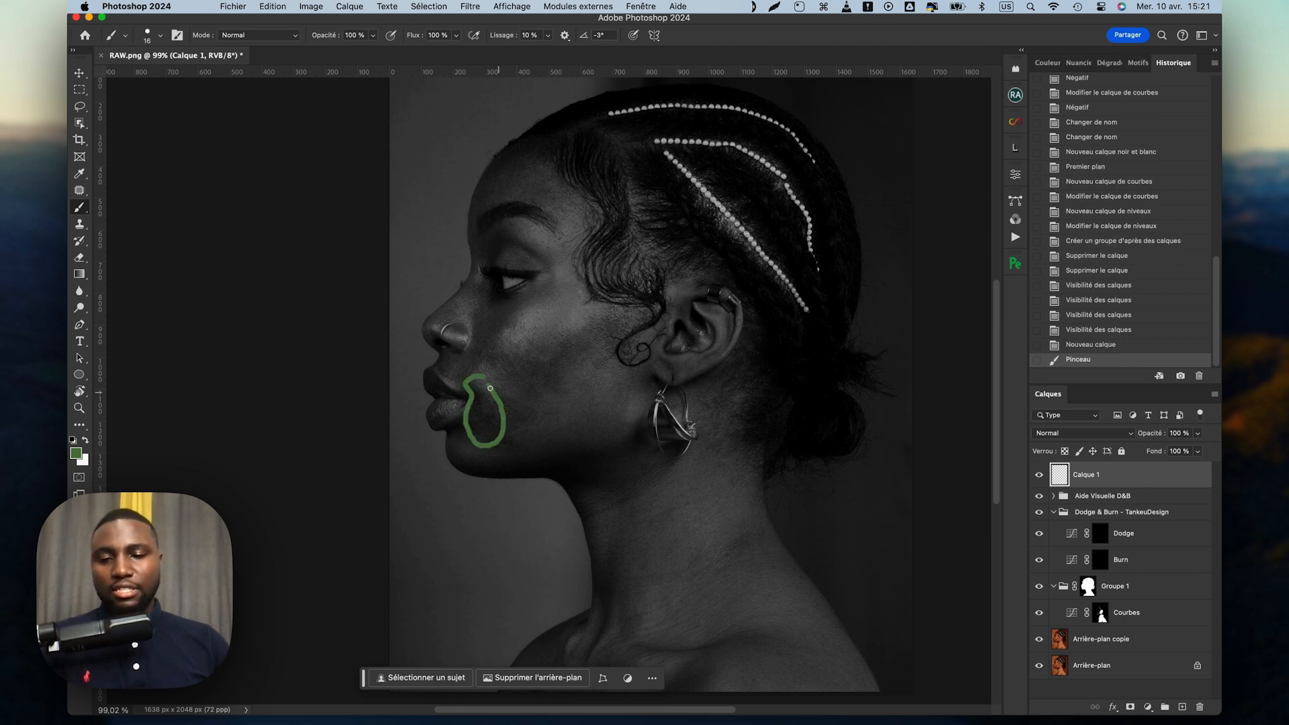
key(bracketleft)
mouse_move(576, 328)
mouse_down()
mouse_move(531, 366)
mouse_move(556, 404)
mouse_move(615, 348)
mouse_move(612, 314)
mouse_up()
mouse_move(524, 152)
mouse_down()
mouse_move(480, 183)
mouse_move(569, 195)
mouse_up()
scroll(669, 386, down, 3)
scroll(736, 386, down, 2)
mouse_move(709, 406)
mouse_down()
mouse_move(699, 463)
mouse_move(740, 392)
mouse_up()
drag(648, 377, 663, 374)
key(super+plus)
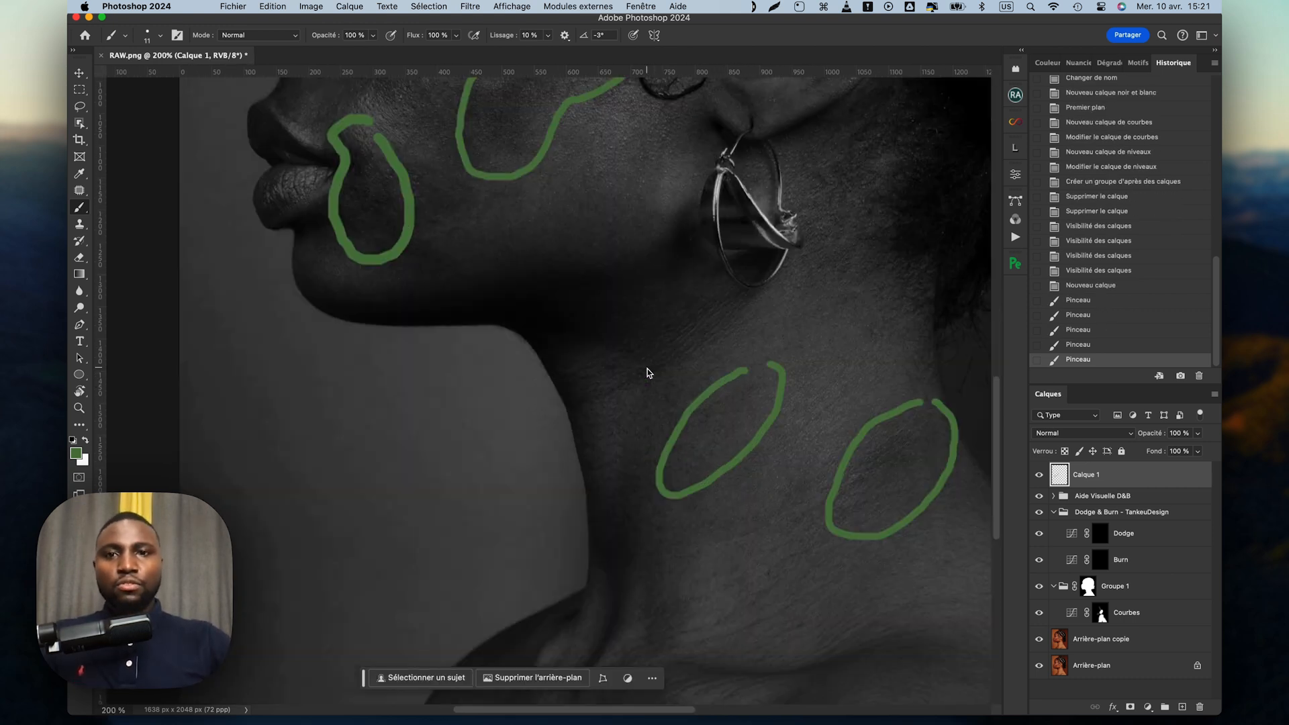
scroll(649, 373, up, 5)
scroll(649, 373, left, 2)
mouse_move(511, 260)
mouse_down()
mouse_move(485, 251)
mouse_move(484, 315)
mouse_move(509, 272)
mouse_up()
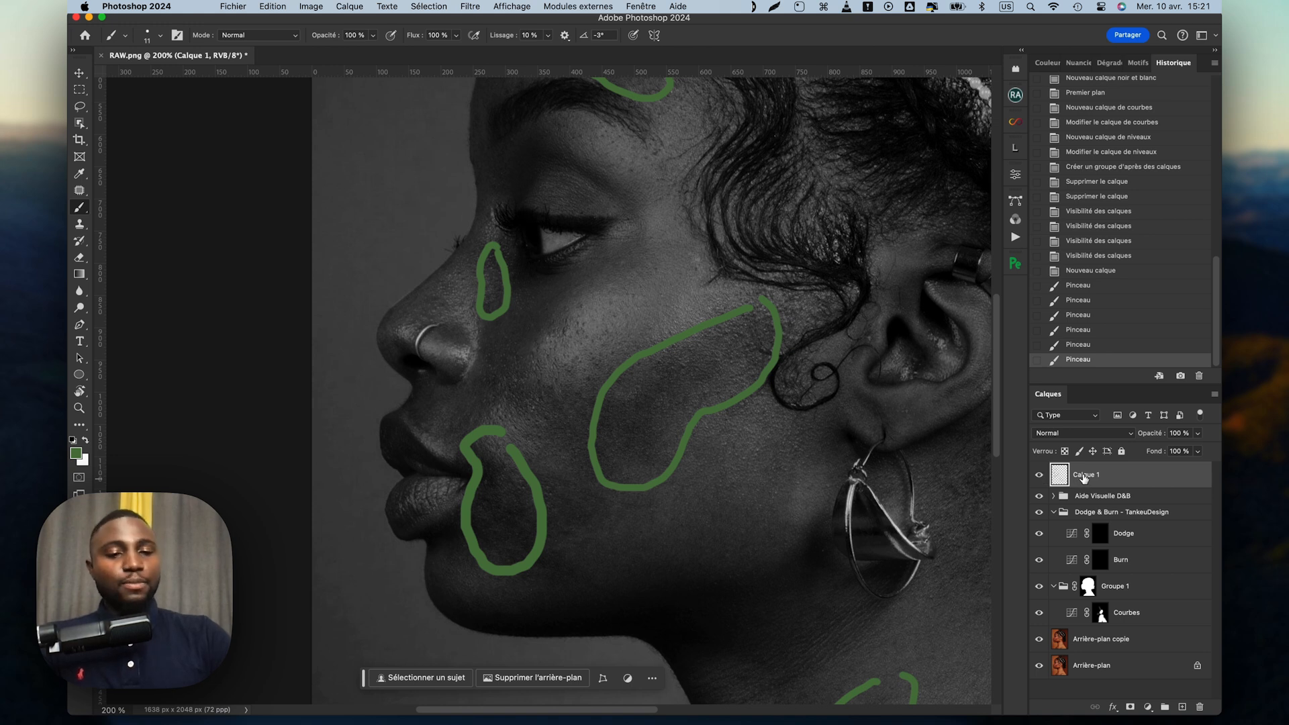
key(Delete)
Step: Select the Dodge layer's mask and set up a soft-edged brush at 30% opacity and 30% flow
click(1074, 510)
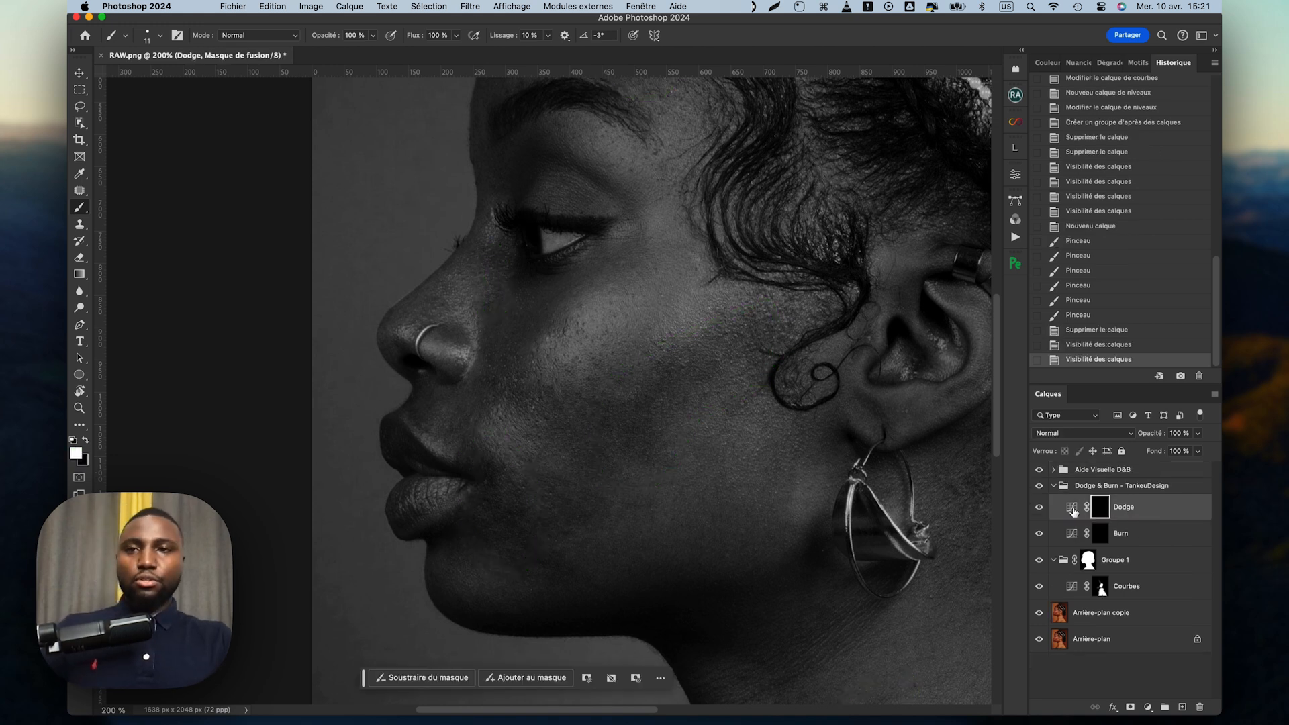
click(350, 35)
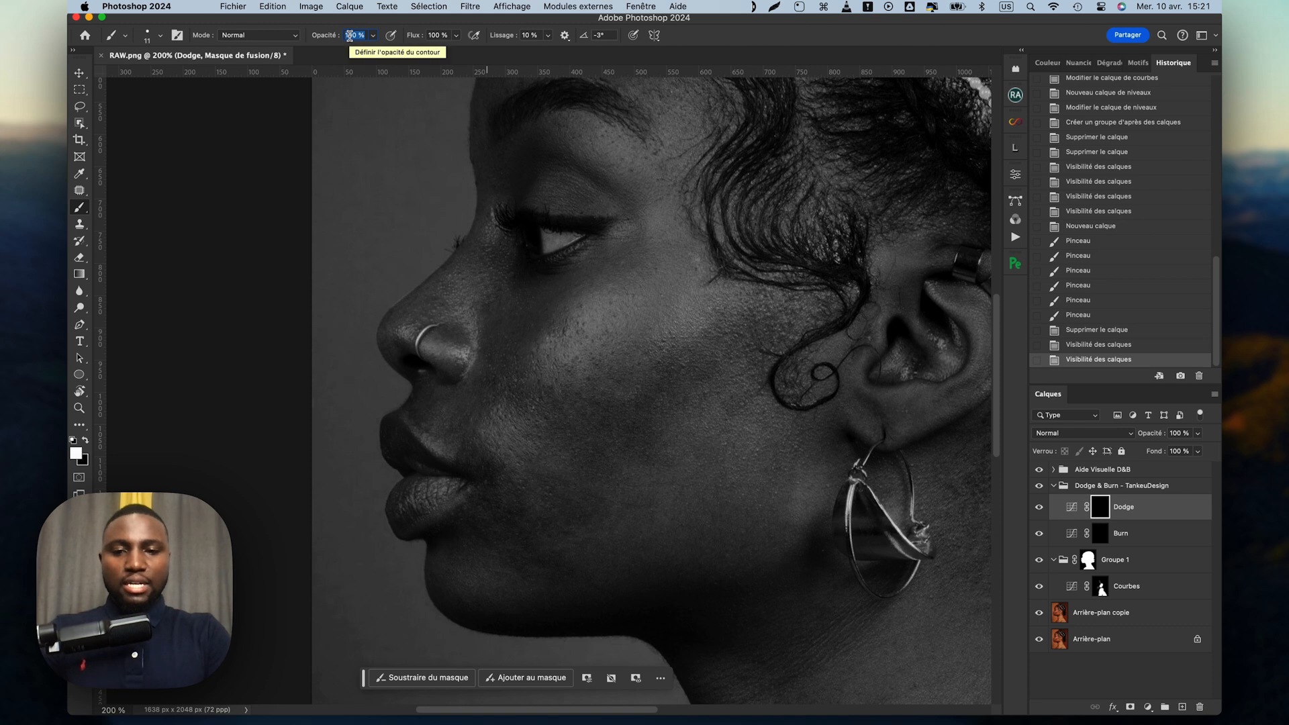
text(30)
click(437, 35)
text(30)
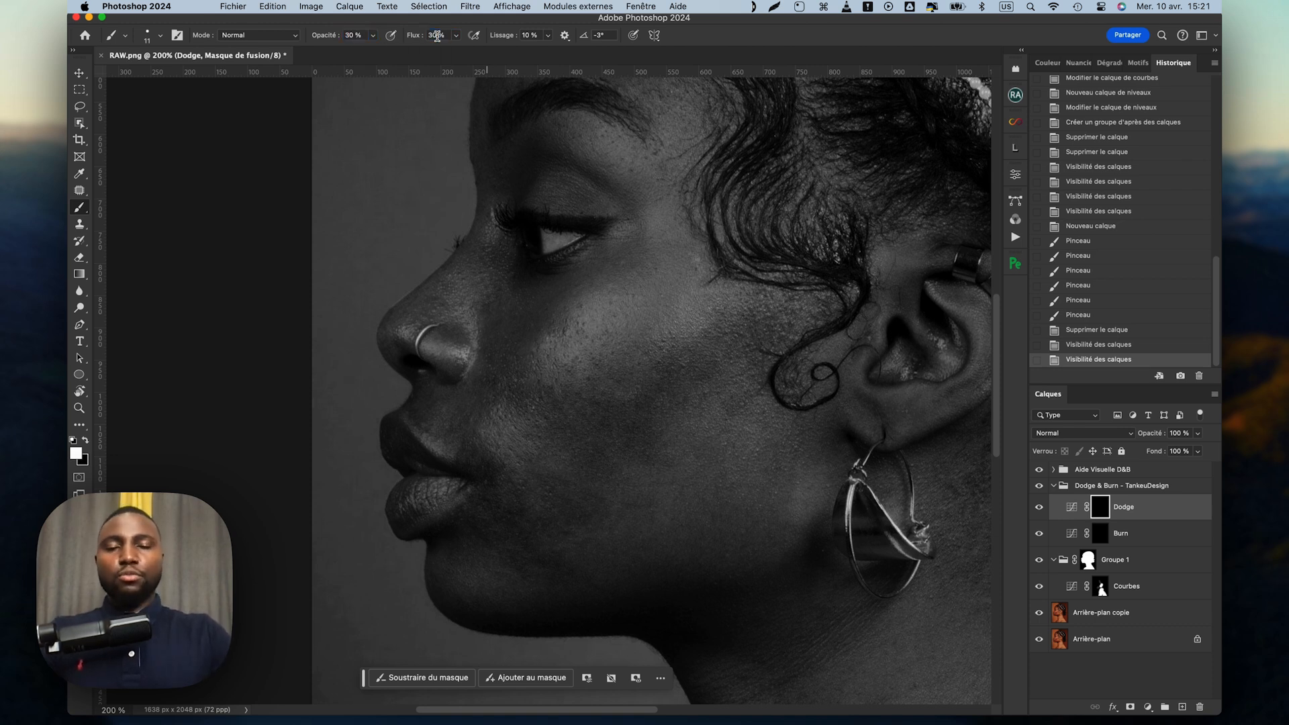
right_click(678, 351)
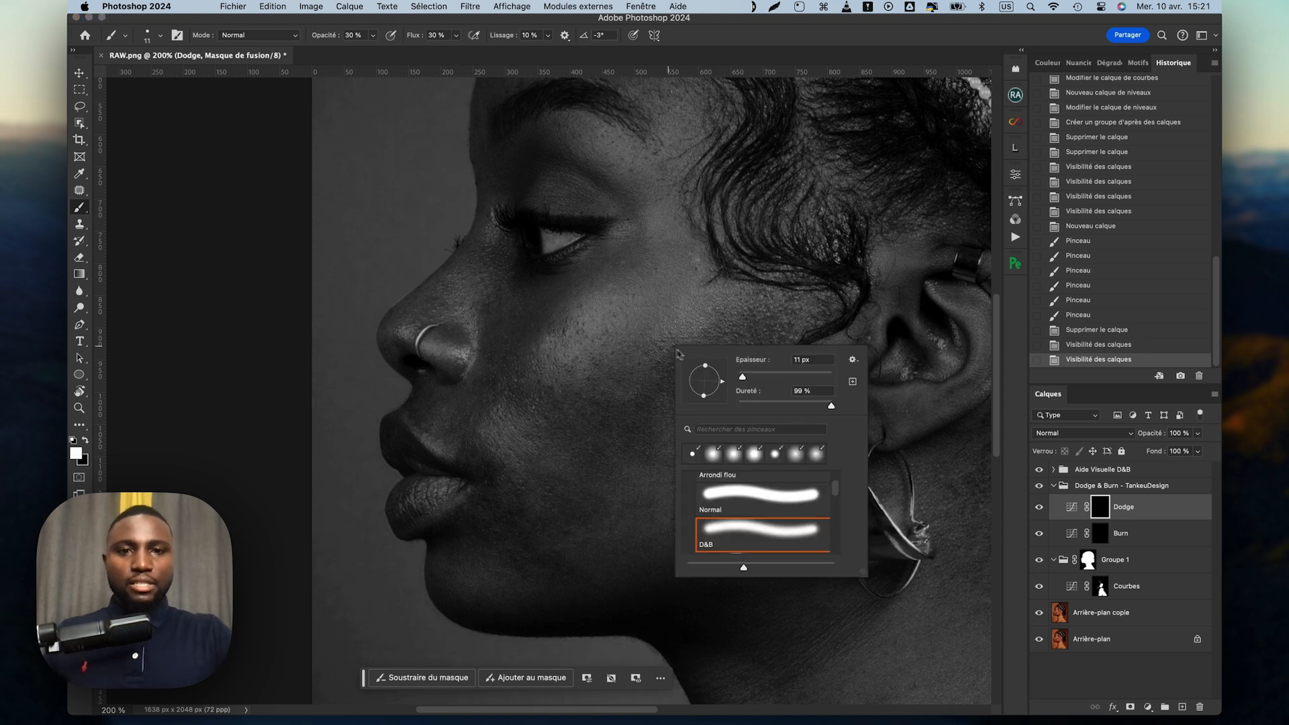
drag(831, 406, 737, 405)
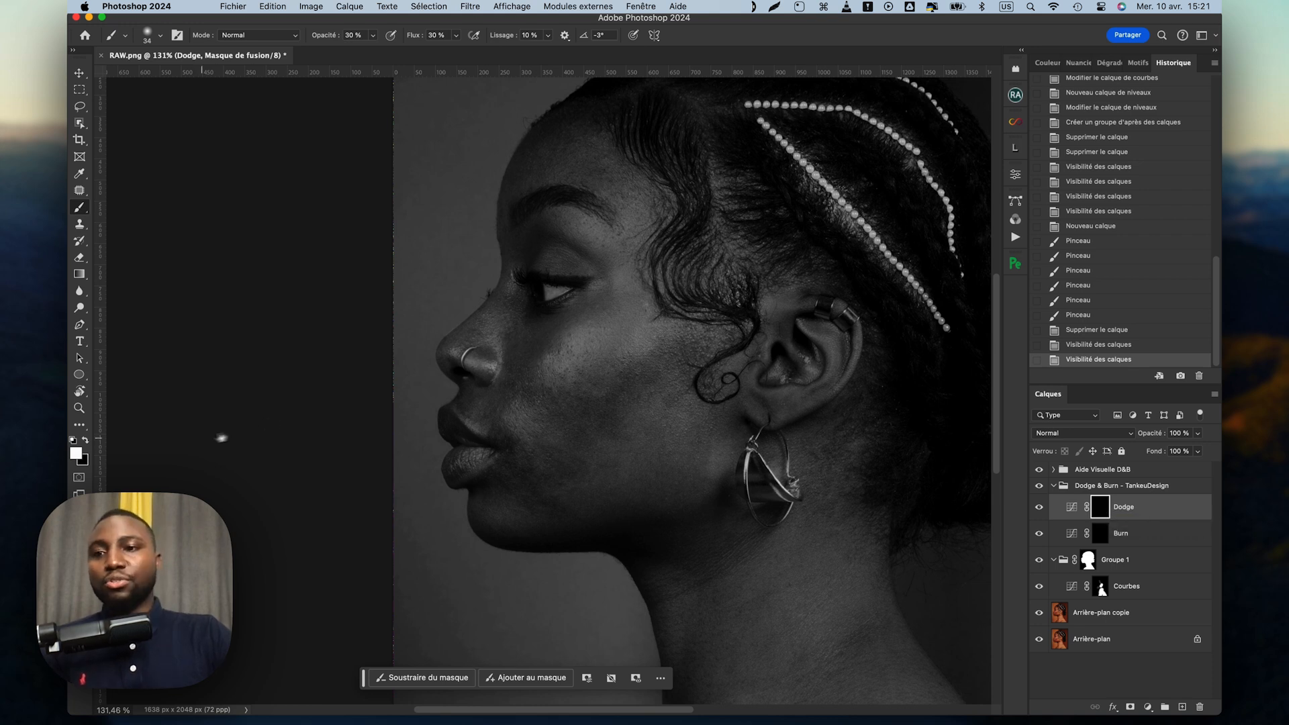
Step: Paint white on the Dodge mask over the dark patch in the middle of the cheek
click(76, 454)
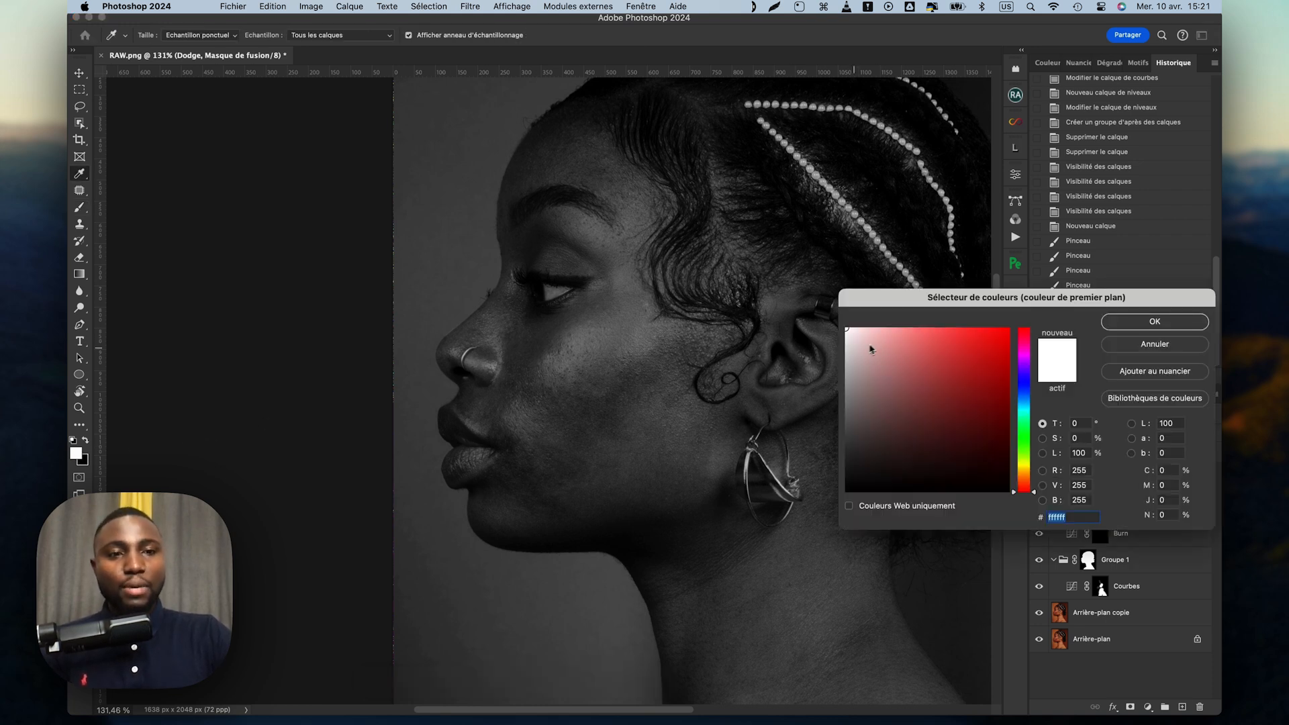
click(1164, 328)
mouse_move(599, 407)
mouse_down()
mouse_move(624, 403)
mouse_move(611, 431)
mouse_up()
click(606, 403)
click(610, 397)
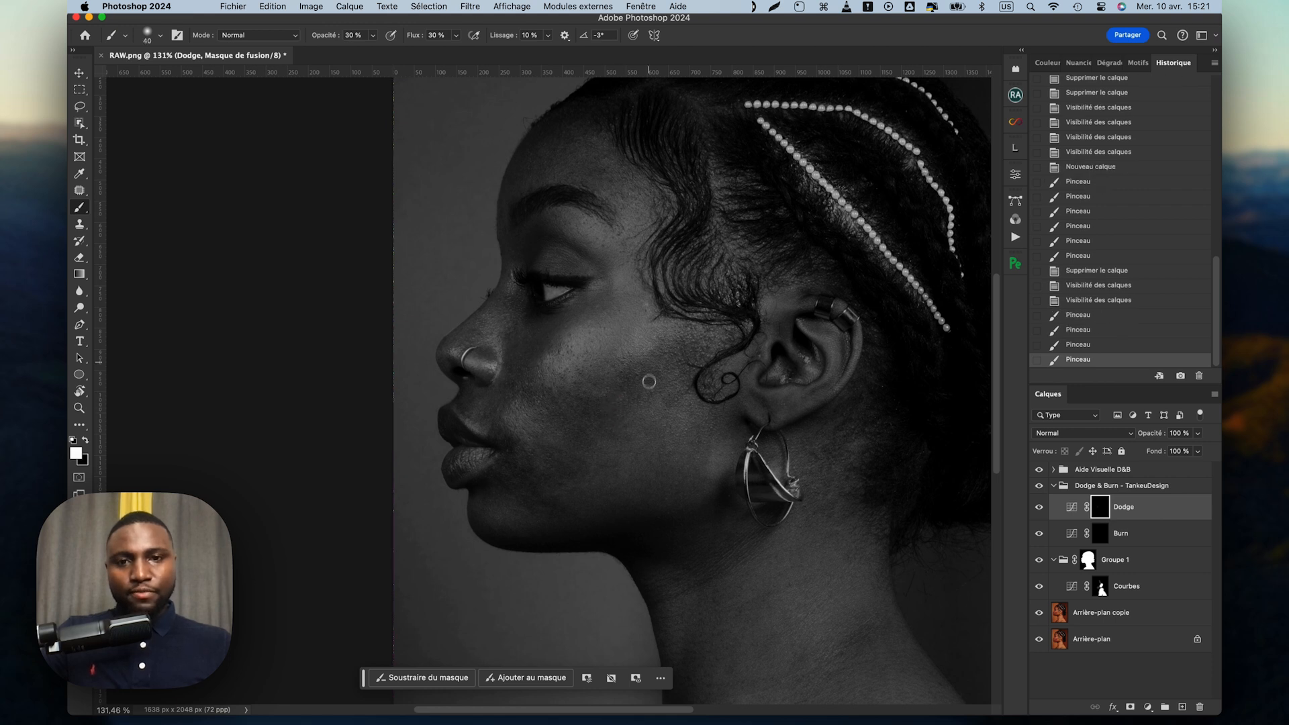
click(621, 384)
Step: Toggle the Dodge layer's visibility to compare the cheek before and after lightening
click(1038, 508)
click(1039, 508)
click(1039, 509)
click(1039, 509)
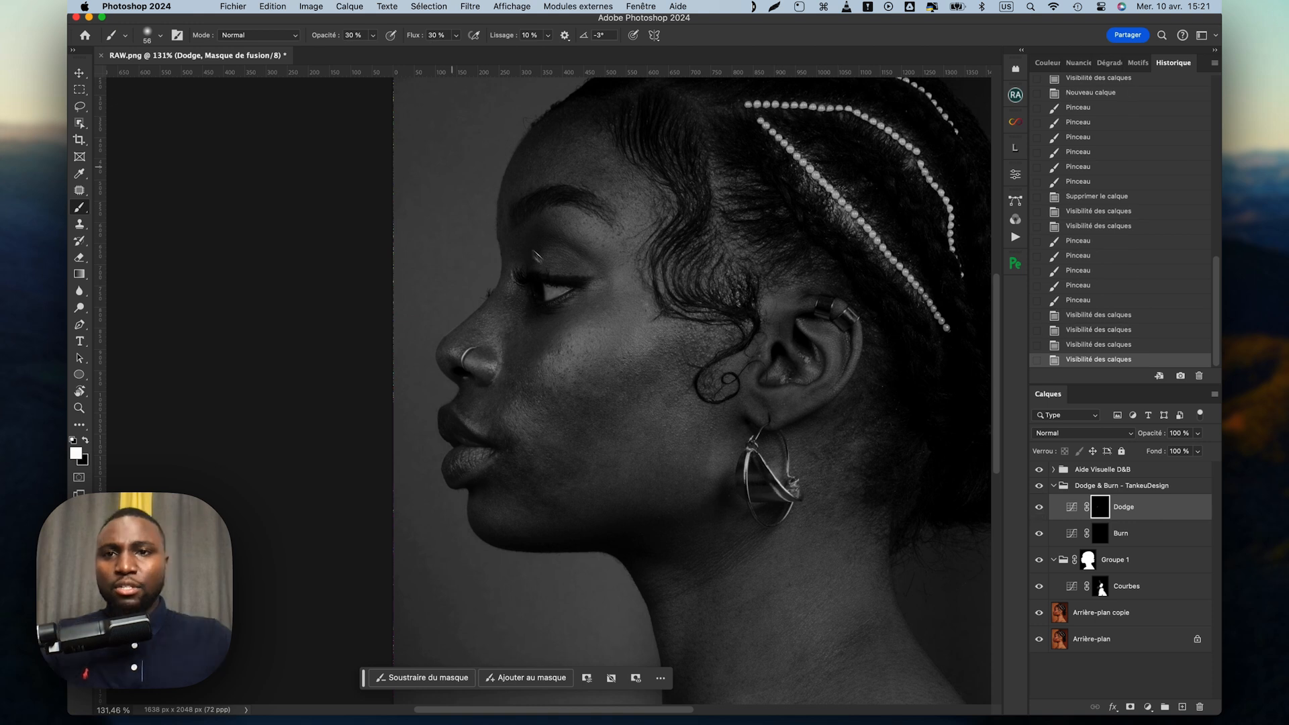
Step: Set the brush to 20% opacity and 20% flow and lighten dark patches on the cheek and around the mouth on the Dodge mask
click(364, 35)
text(20)
click(435, 35)
text(20)
drag(574, 401, 526, 396)
click(512, 387)
click(515, 382)
drag(535, 351, 543, 351)
click(538, 356)
drag(563, 460, 574, 463)
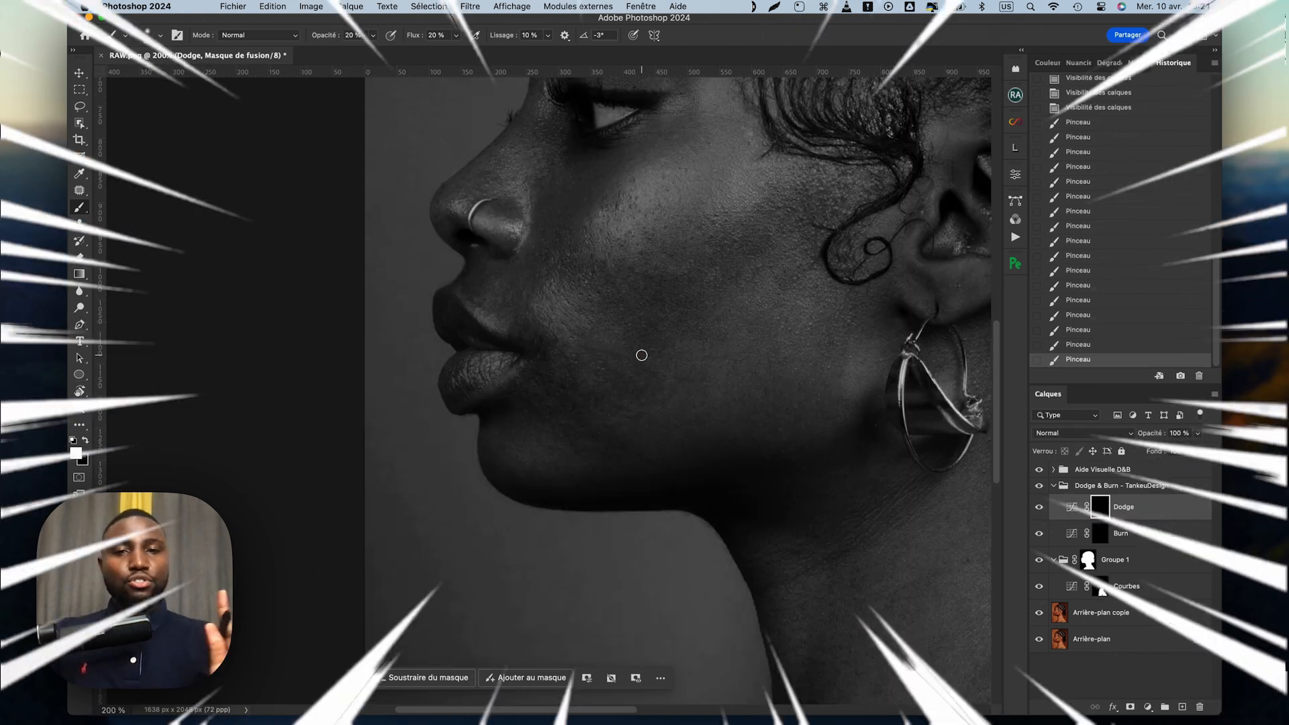
drag(638, 299, 631, 299)
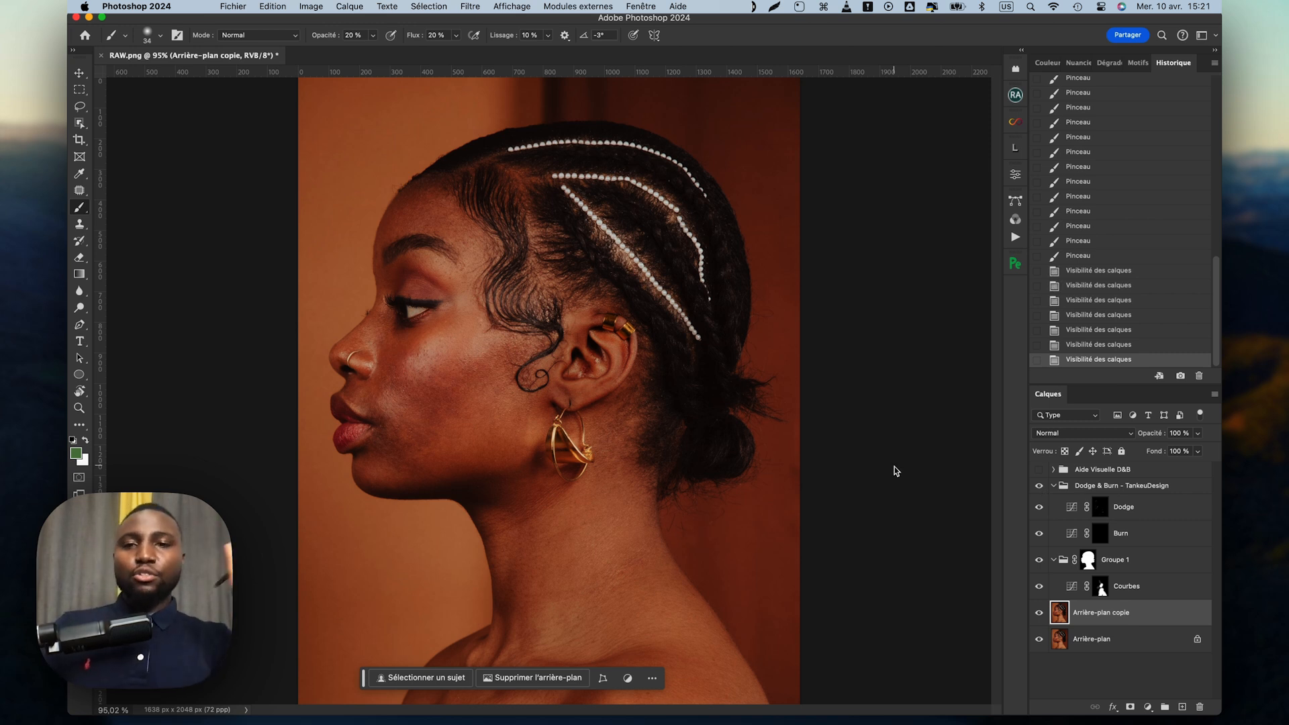
Step: Select the Burn layer's mask and show the Aide Visuelle D&B group over the portrait
click(1099, 534)
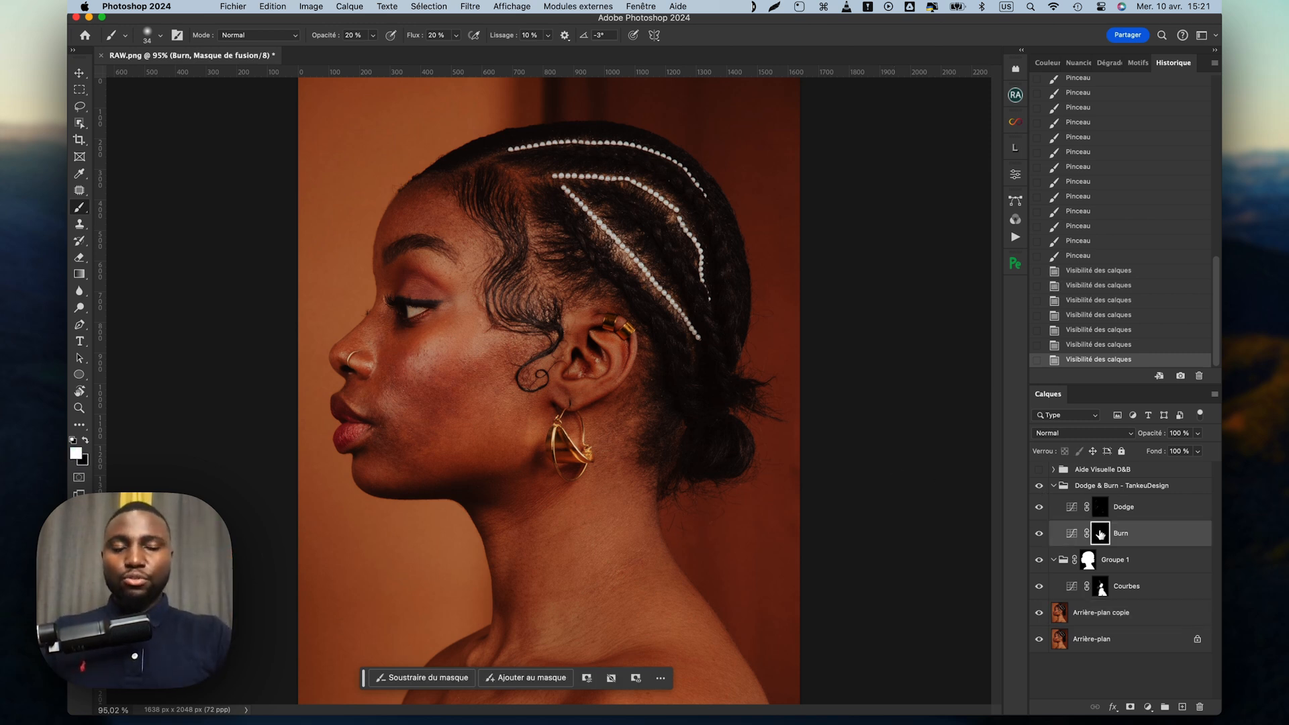
click(1040, 471)
key(super+1)
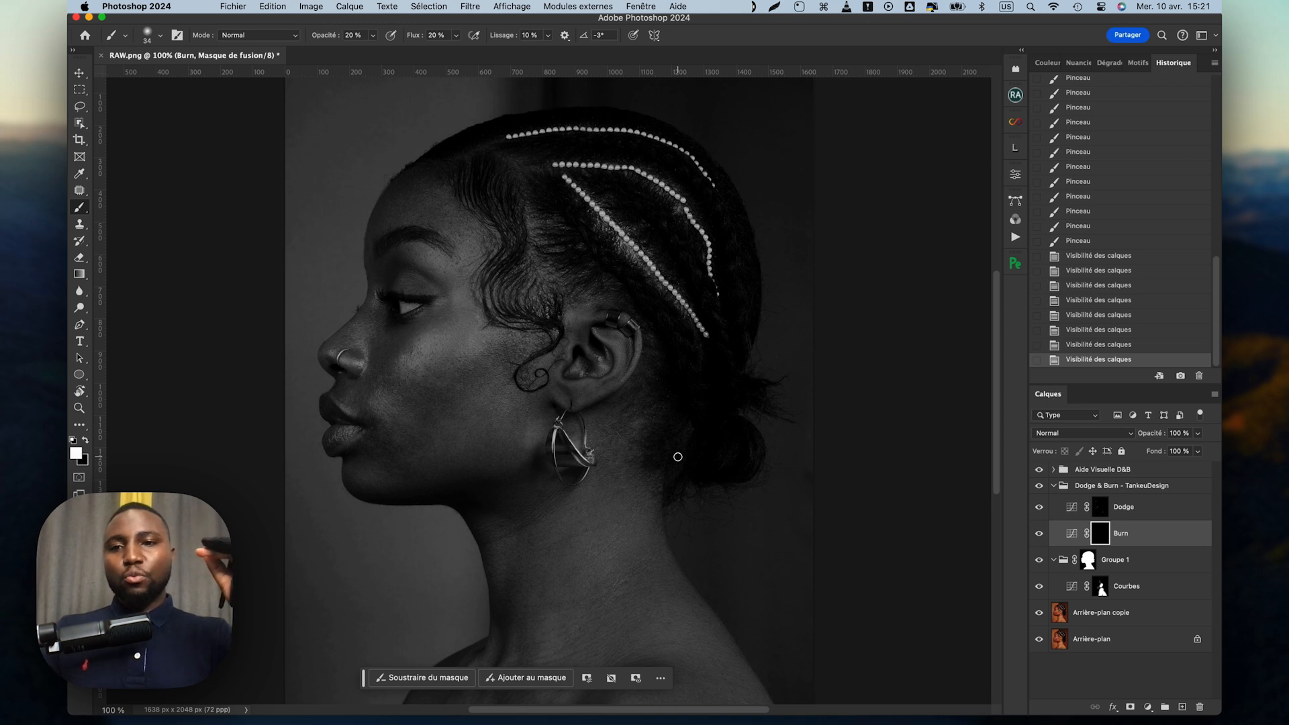
Step: Darken the jaw in front of the earring on the Burn mask with a larger brush and compare with the Dodge & Burn group hidden
key(bracketright)
key(bracketright)
key(bracketright)
drag(540, 431, 537, 440)
click(1039, 485)
click(1040, 486)
Step: Paint white on the Burn mask over the bright patches beside the mouth, across the cheek and near the earring
drag(396, 411, 374, 404)
key(super+plus)
drag(451, 360, 446, 360)
drag(546, 354, 553, 361)
drag(725, 425, 689, 469)
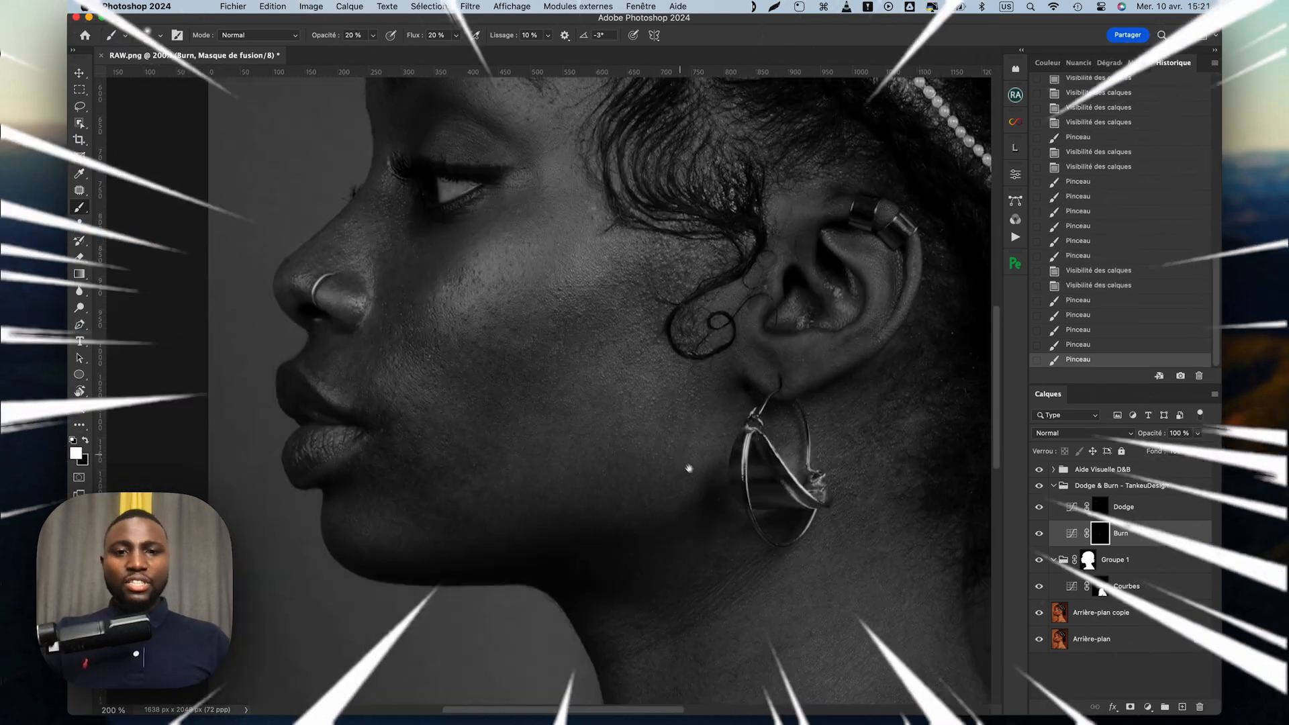
Step: Compare the portrait with the Dodge & Burn group hidden and shown, and lighten dark spots beside the mouth on the Dodge mask
key(super+minus)
drag(628, 432, 604, 521)
key(super+plus)
click(1100, 507)
click(1039, 485)
click(1040, 486)
drag(509, 469, 447, 448)
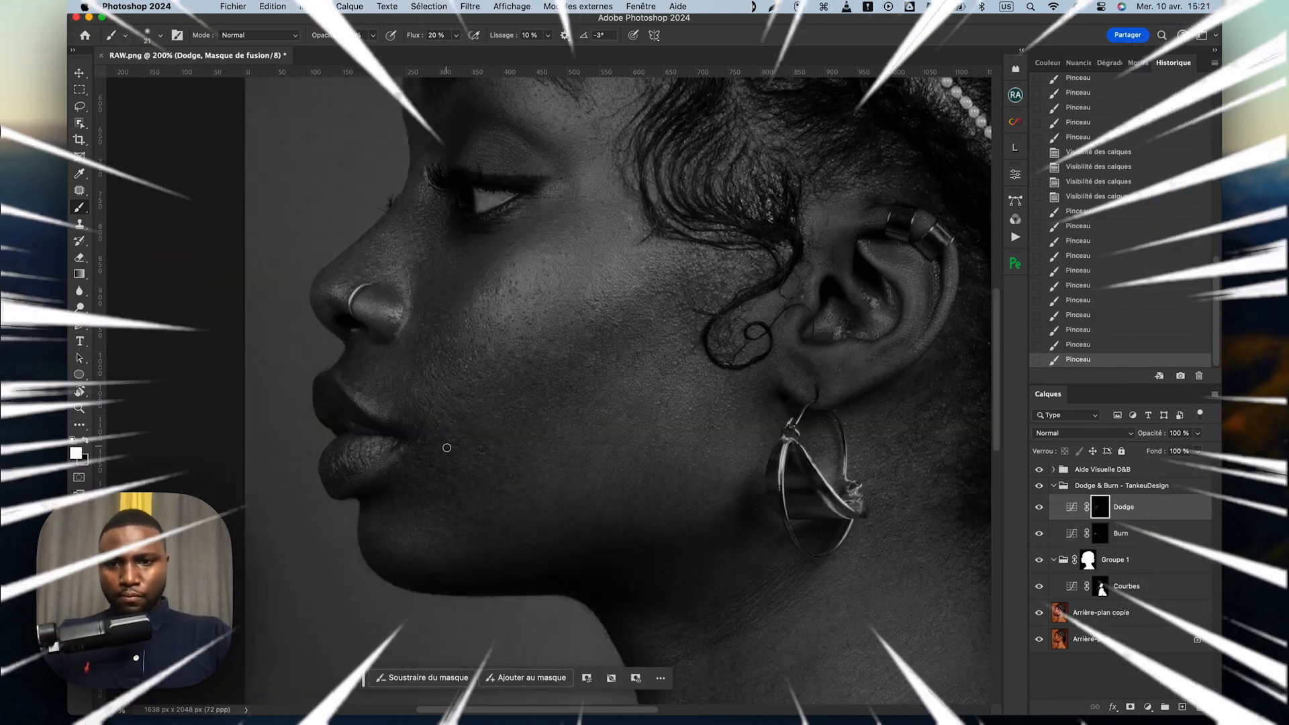
Step: Collapse the Dodge & Burn group, hide the Aide Visuelle D&B group and compare the portrait in colour with and without the Dodge & Burn
key(super+minus)
click(1100, 533)
click(1054, 486)
click(1040, 485)
click(1040, 486)
click(1040, 470)
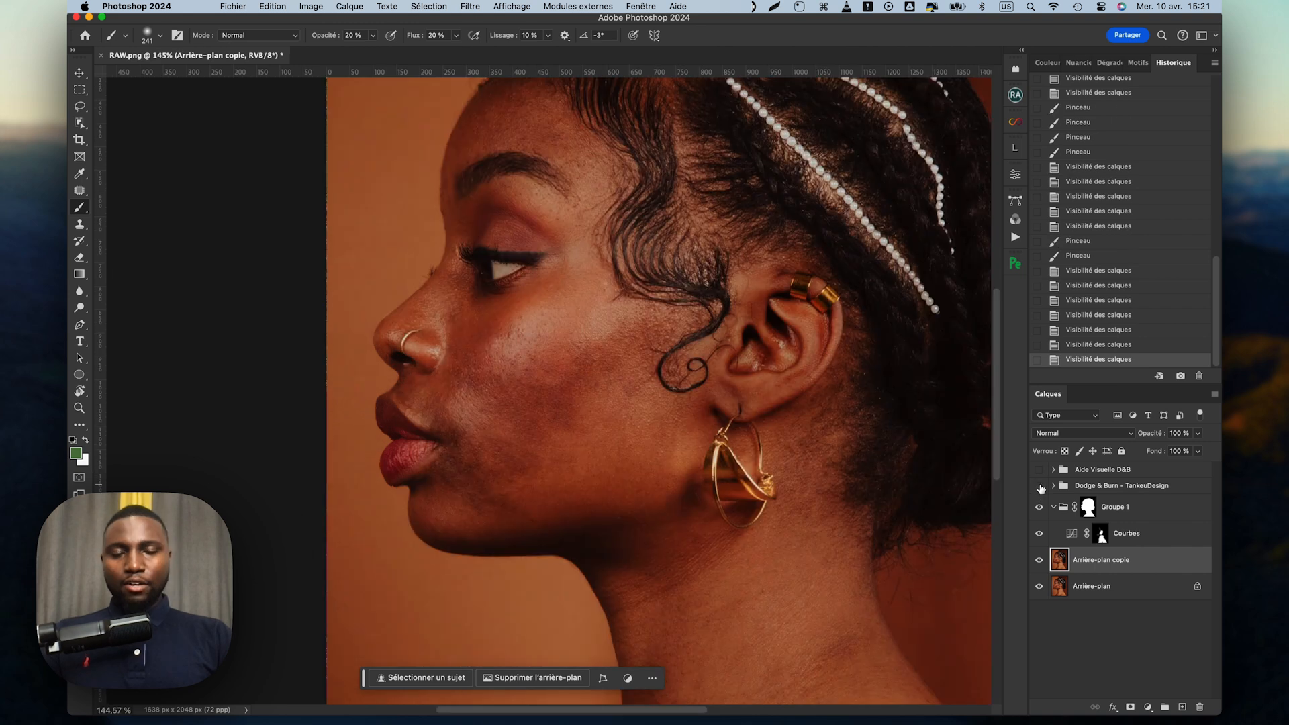
click(1039, 485)
scroll(650, 411, up, 2)
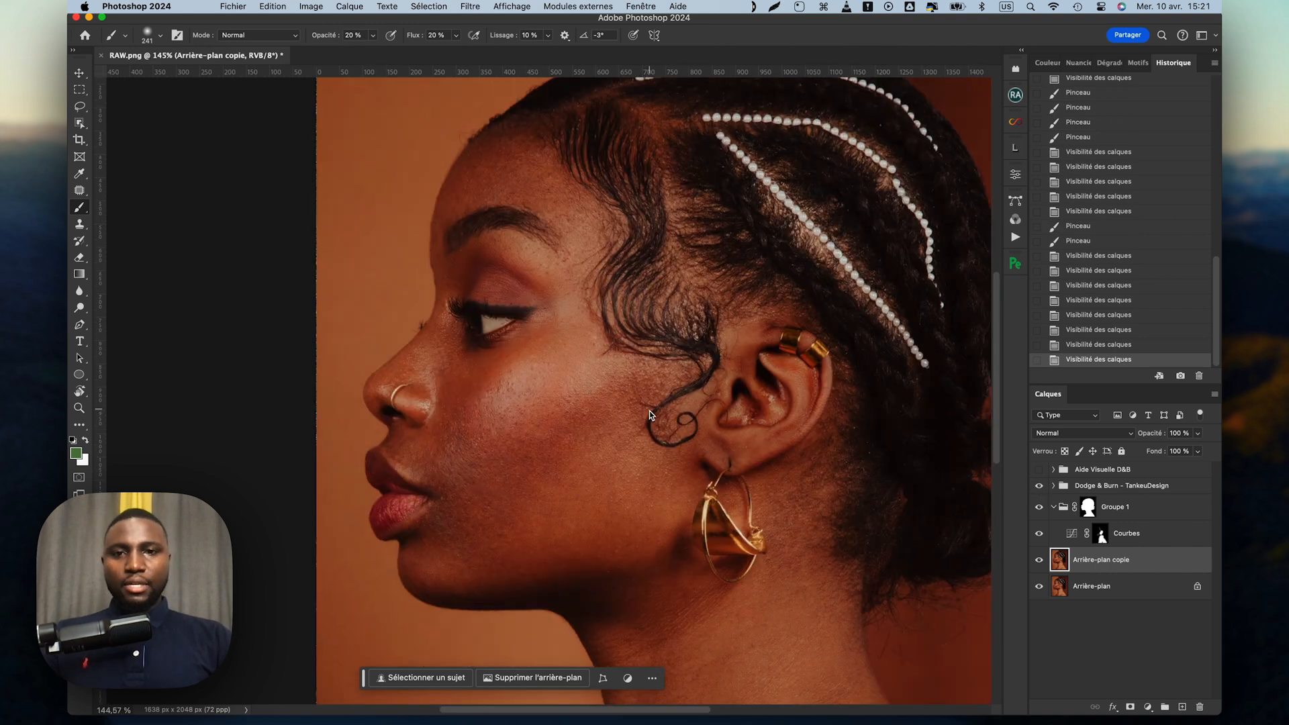
scroll(547, 495, up, 2)
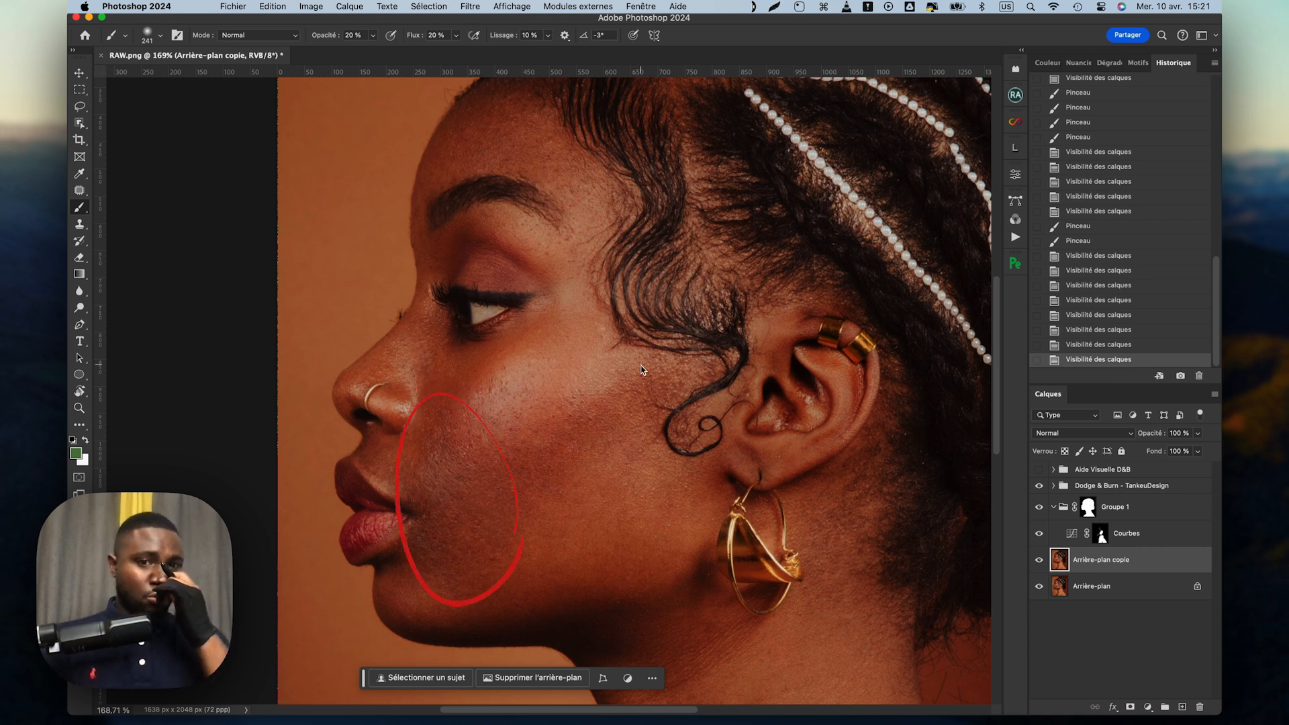
scroll(654, 424, down, 3)
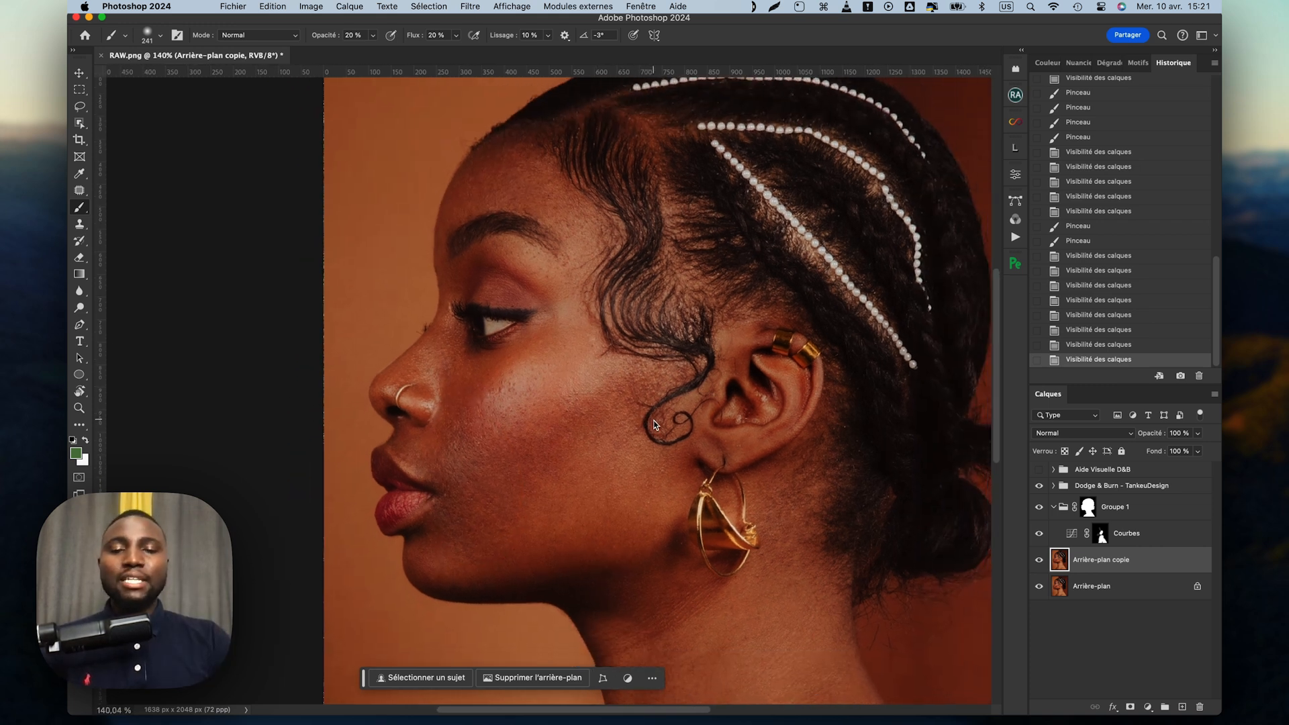
Step: Delete the Aide Visuelle D&B group and add a new top layer with the Couleur blend mode
click(1078, 471)
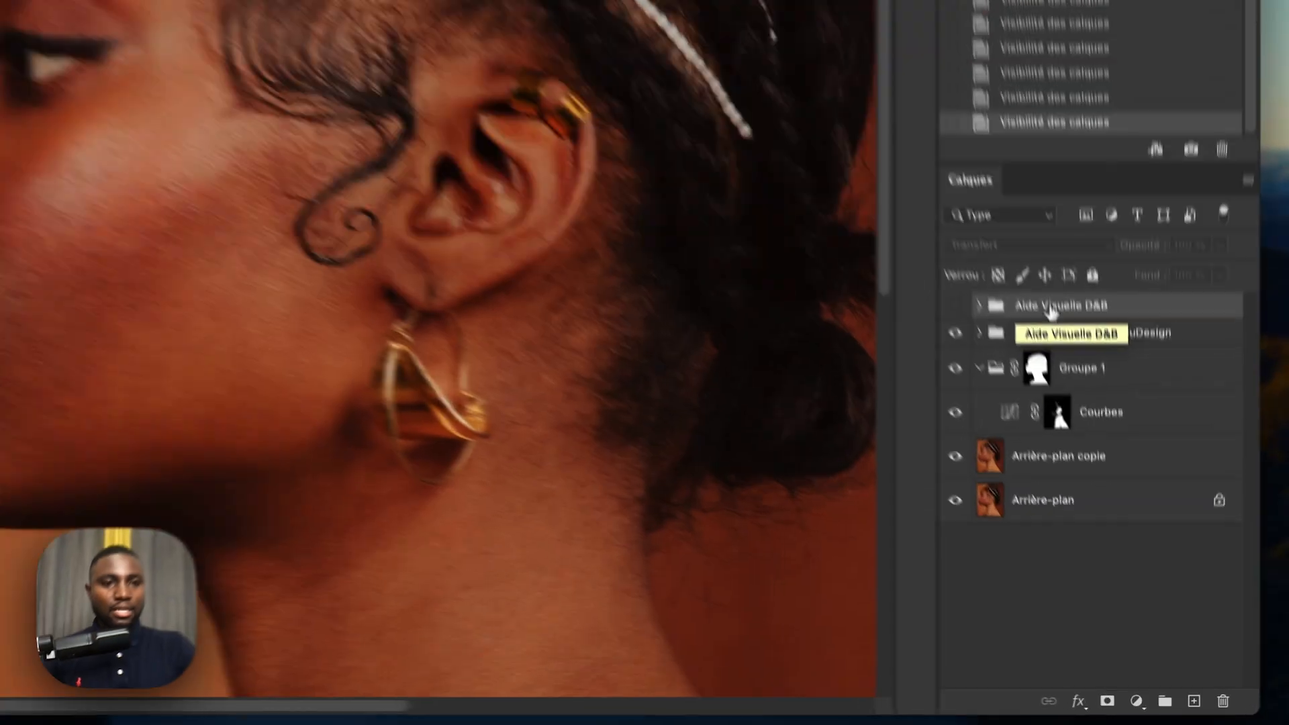
drag(1051, 311, 1233, 697)
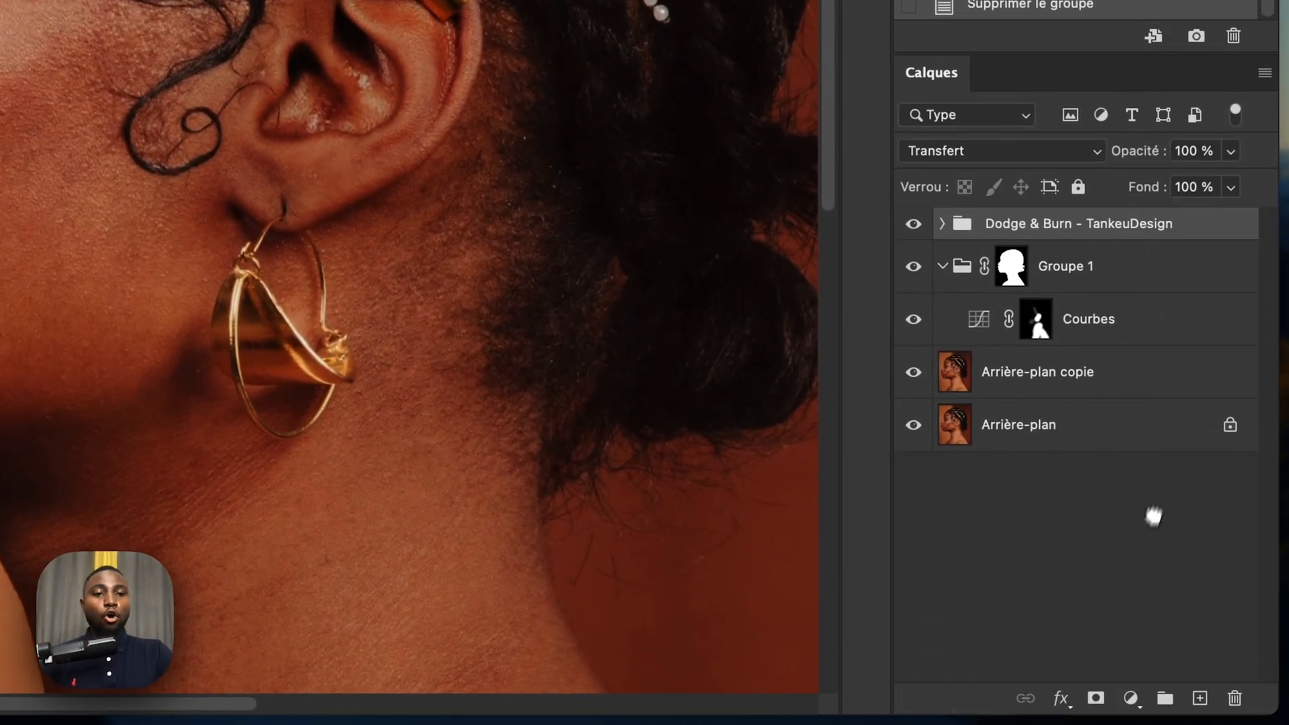
click(1200, 698)
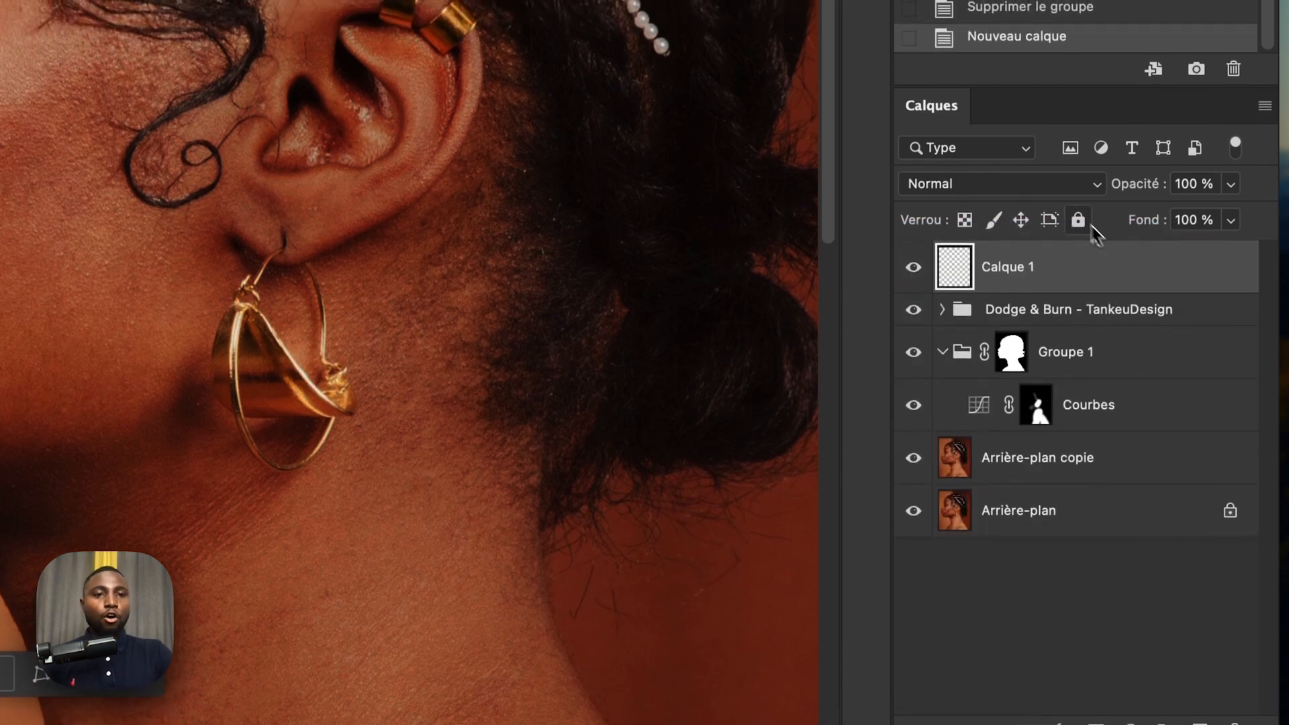
click(1050, 155)
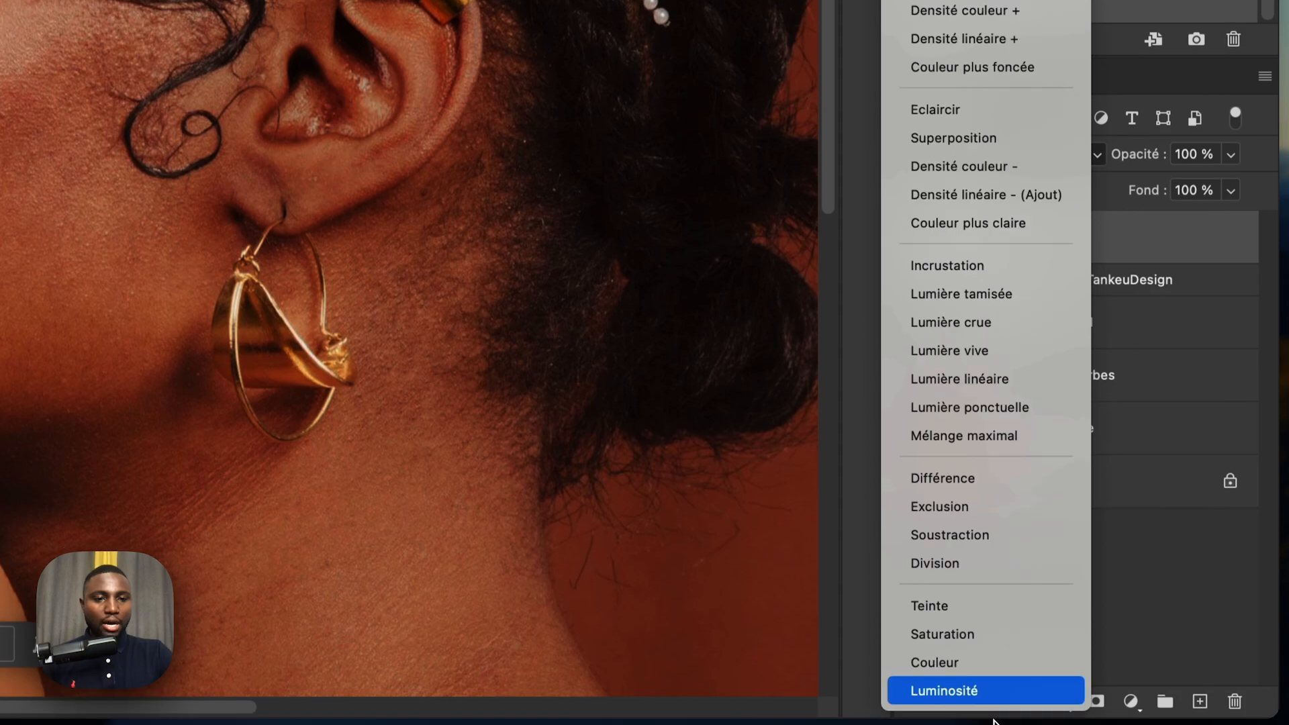
click(979, 666)
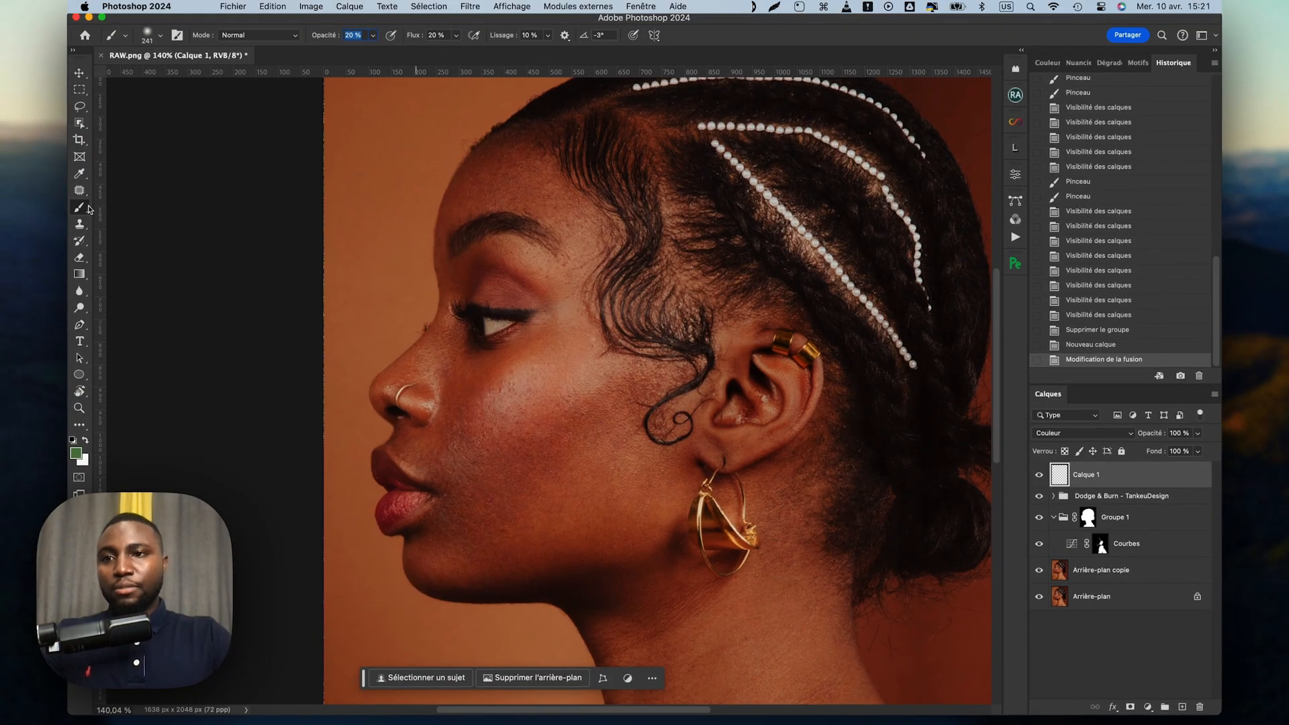
Step: Set the brush to 50% opacity and 50% flow, and reduce its size to about 173 px
text(50)
click(436, 35)
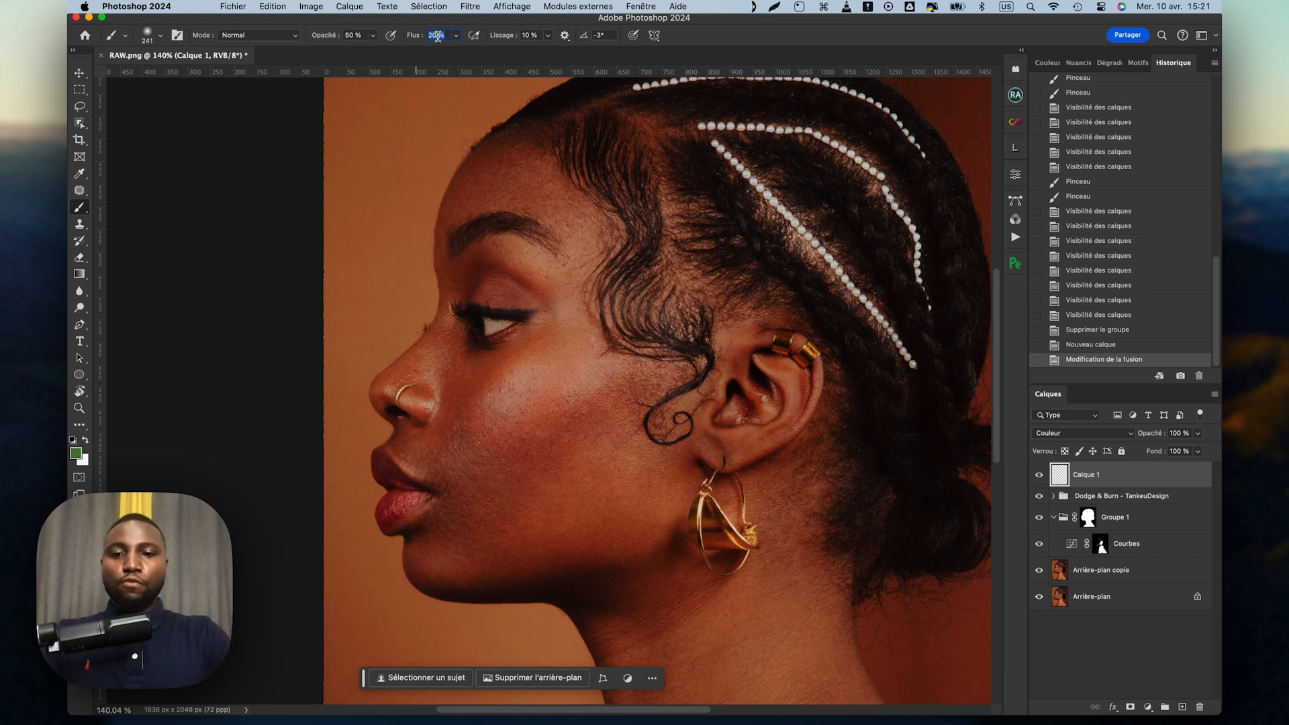
text(50)
ctrl+alt+drag(521, 448, 490, 448)
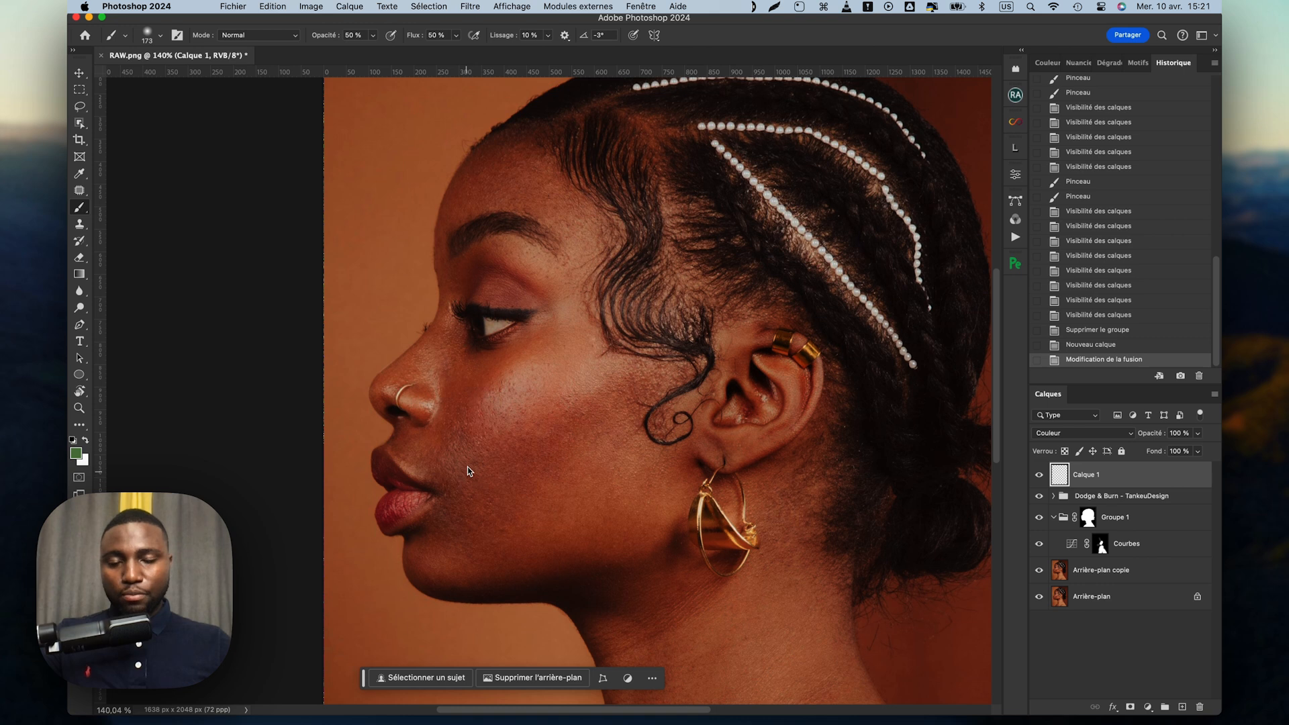
Step: Sample an even skin tone from the cheek and paint it over the discoloured area beside the mouth on the Couleur layer
key(super+plus)
drag(565, 511, 594, 365)
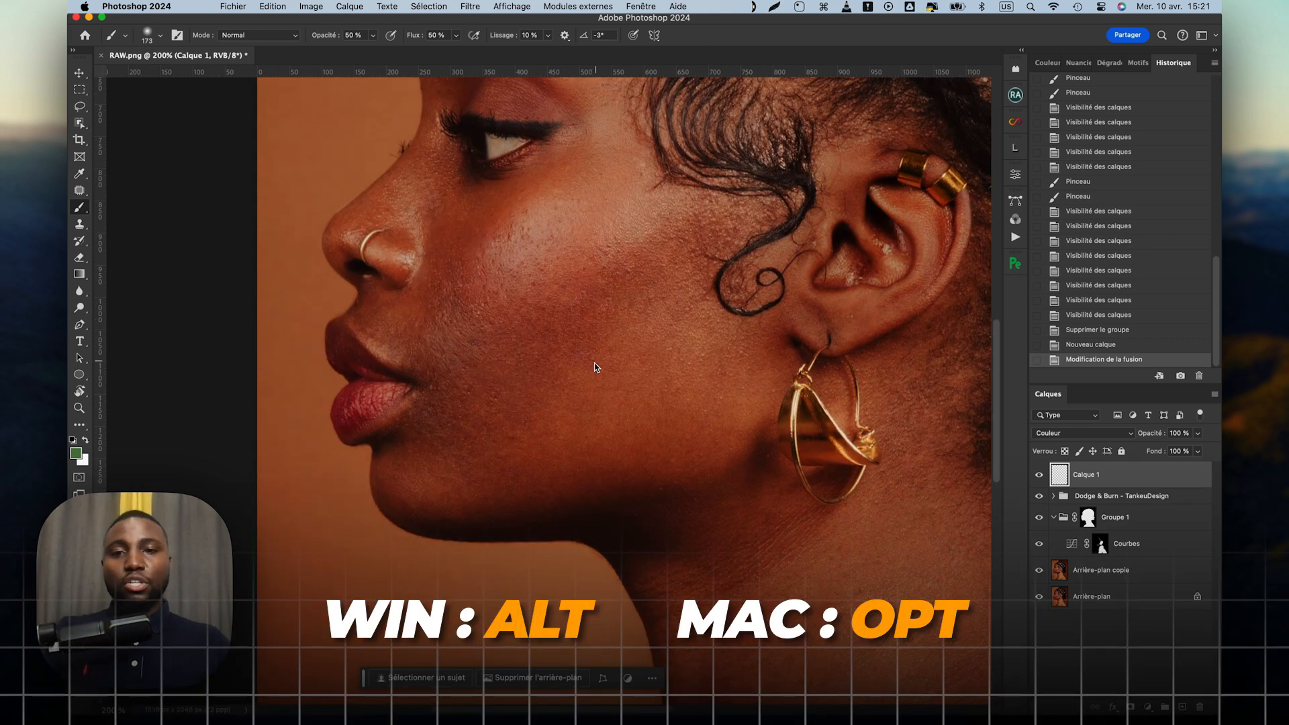
alt+click(634, 336)
mouse_move(513, 327)
mouse_down()
mouse_move(476, 306)
mouse_move(460, 332)
mouse_move(528, 342)
mouse_move(497, 380)
mouse_up()
drag(464, 420, 494, 376)
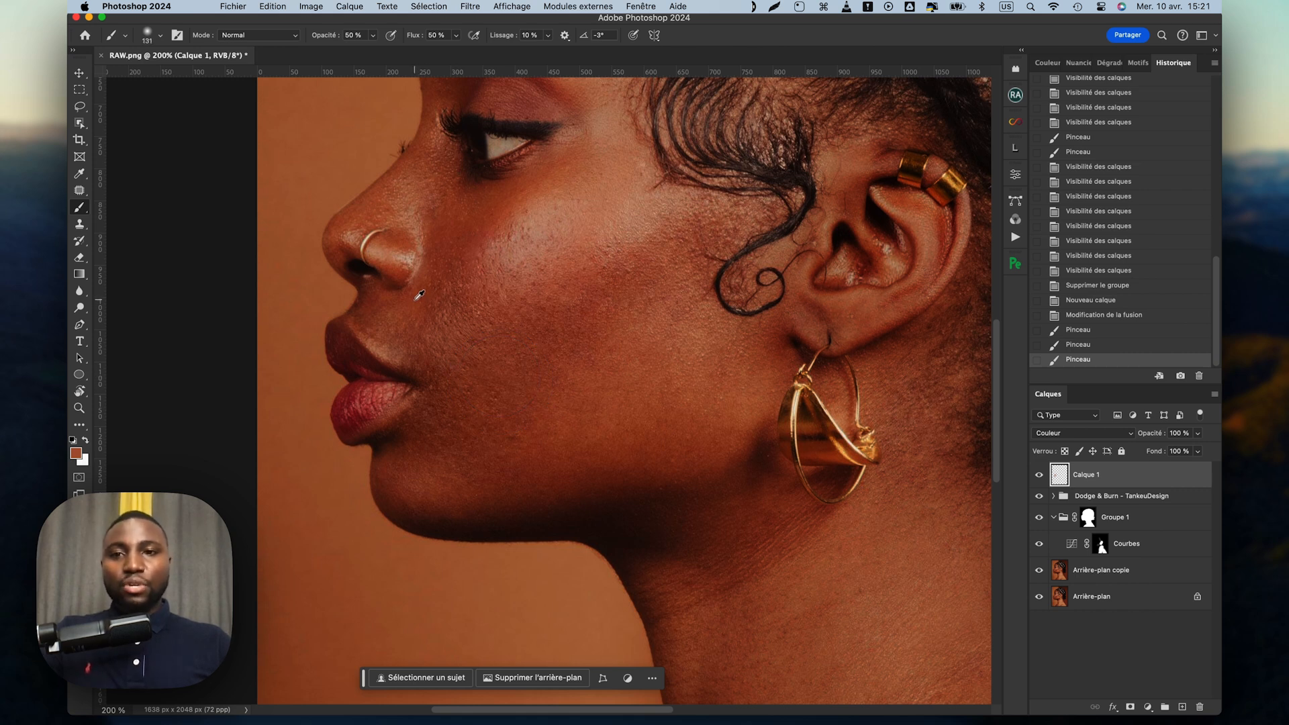
Step: Sample nearby skin tones and paint them above the upper lip and across the cheek and mouth area, adjusting the brush size
alt+click(419, 294)
drag(403, 304, 380, 316)
mouse_move(475, 302)
ctrl+alt+mouse_down()
mouse_move(483, 322)
mouse_move(470, 349)
mouse_move(602, 420)
ctrl+alt+mouse_up()
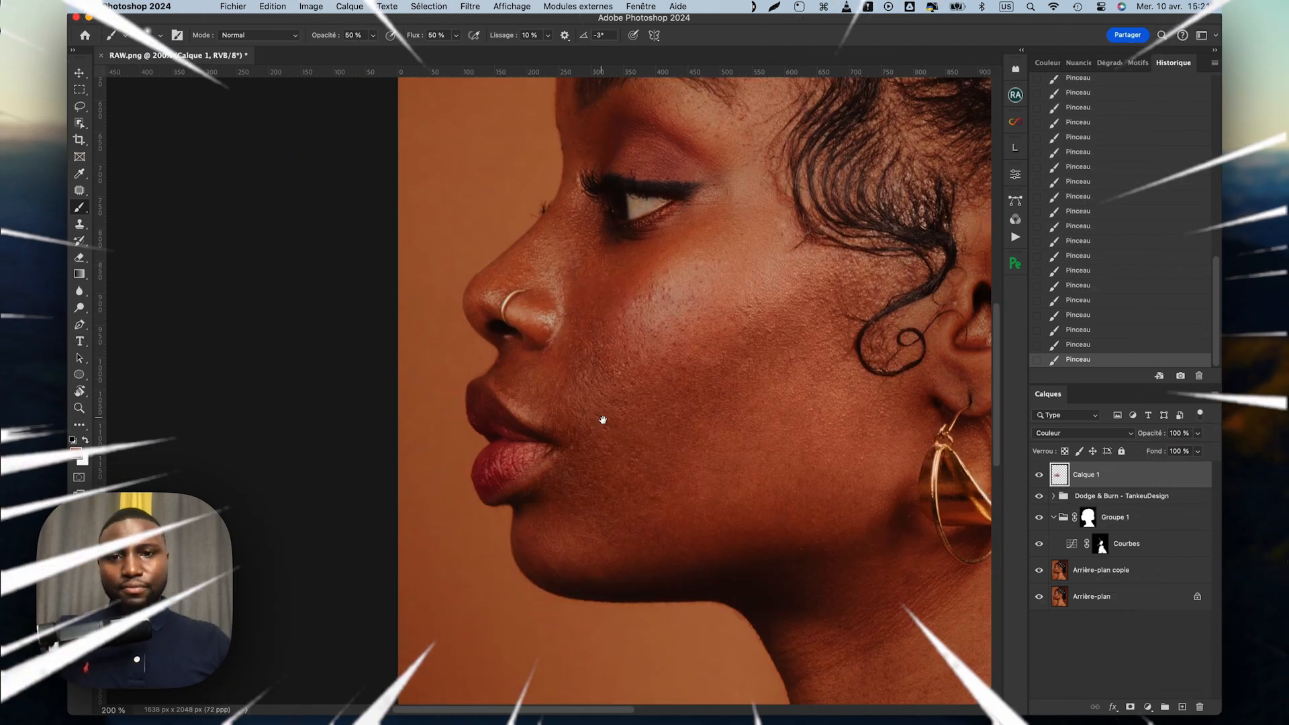
drag(575, 343, 485, 532)
mouse_move(672, 395)
ctrl+alt+mouse_down()
mouse_move(692, 395)
mouse_move(656, 382)
ctrl+alt+mouse_up()
mouse_move(739, 349)
mouse_down()
mouse_move(612, 376)
mouse_move(484, 472)
mouse_up()
alt+click(622, 324)
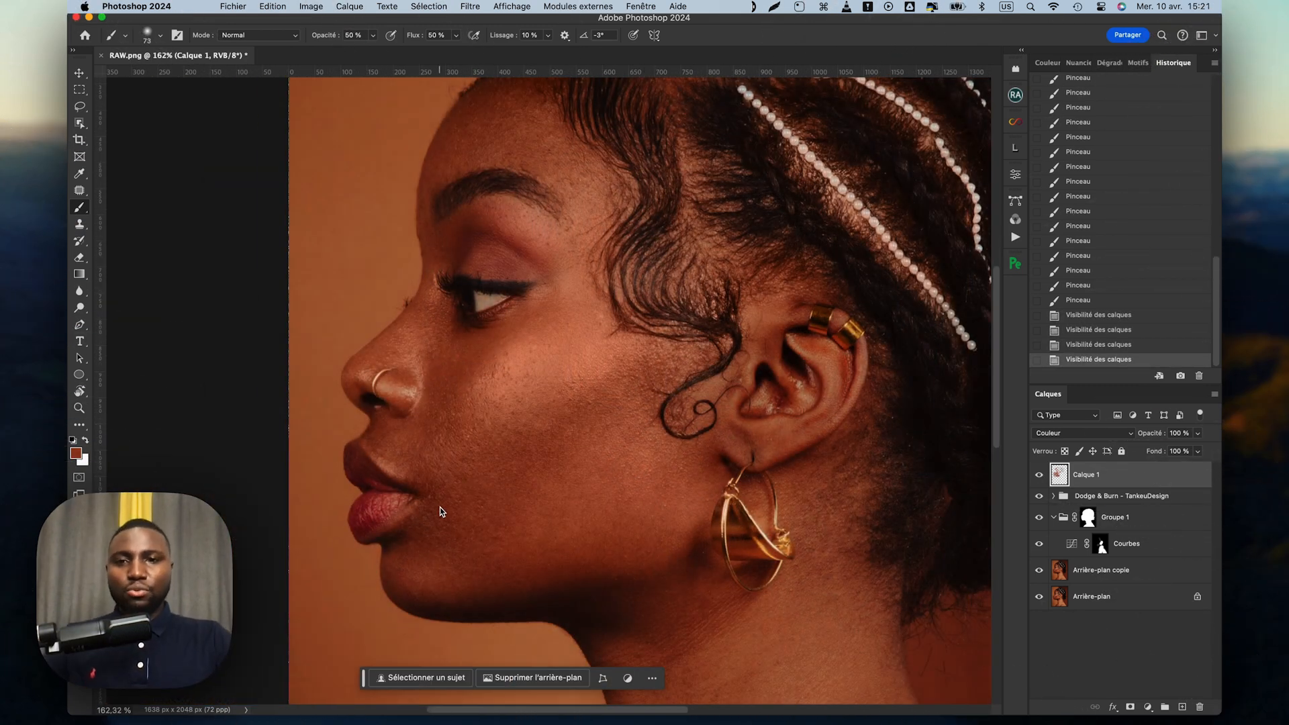
Step: Compare the face with the Couleur layer hidden and shown, and even out the neck's skin colour on that layer
scroll(441, 508, up, 4)
scroll(440, 508, left, 4)
scroll(441, 508, down, 3)
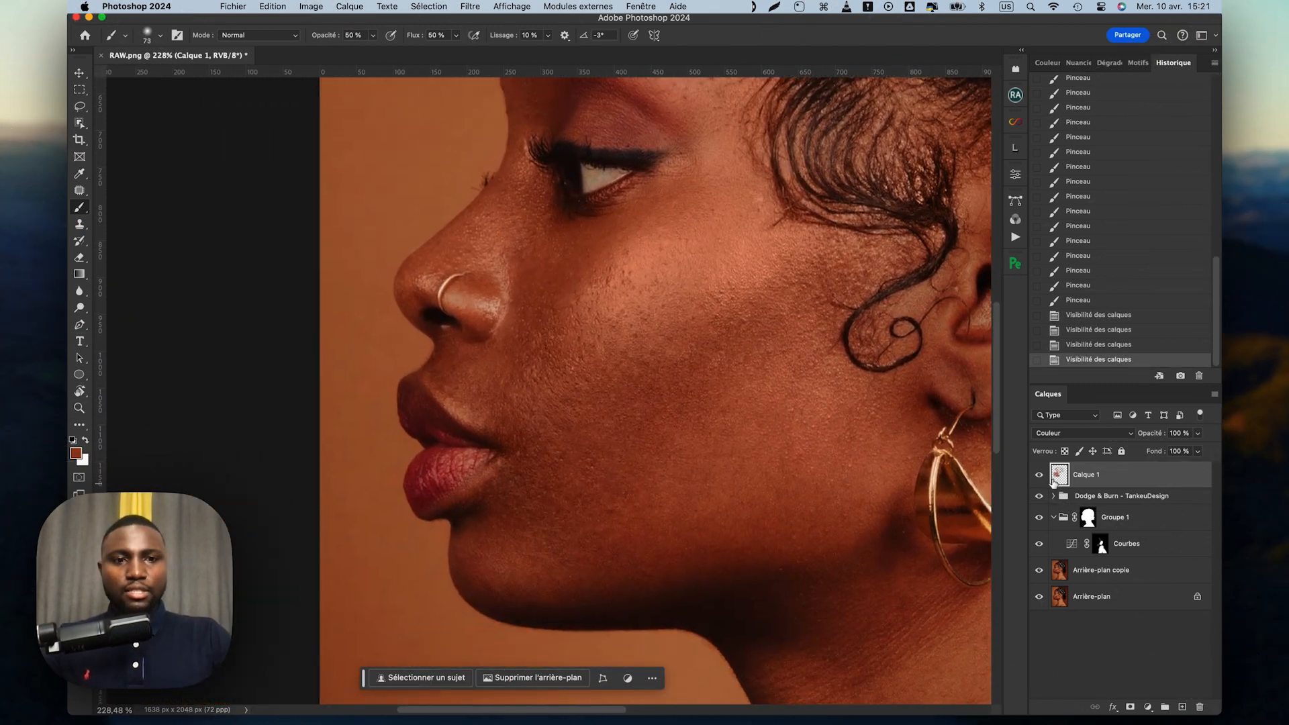
click(1039, 477)
click(1038, 477)
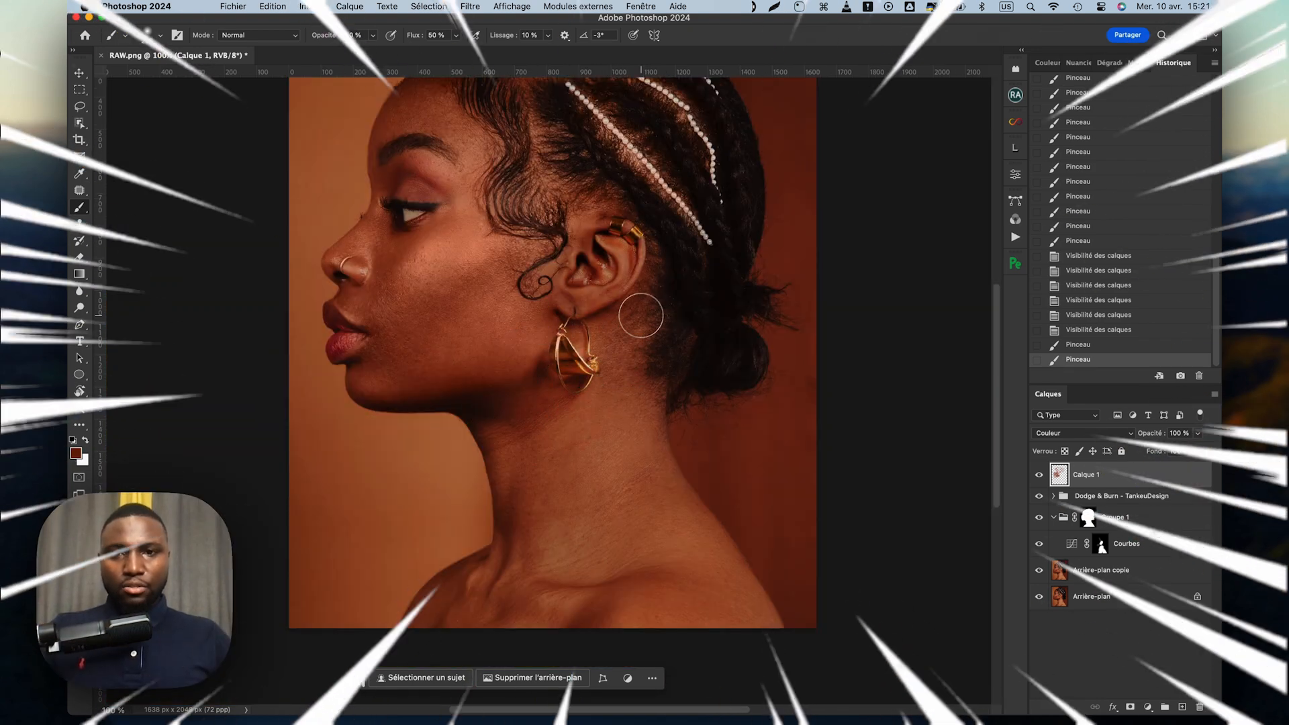
mouse_move(548, 517)
mouse_down()
mouse_move(463, 618)
mouse_move(645, 475)
mouse_move(685, 558)
mouse_up()
drag(647, 503, 639, 498)
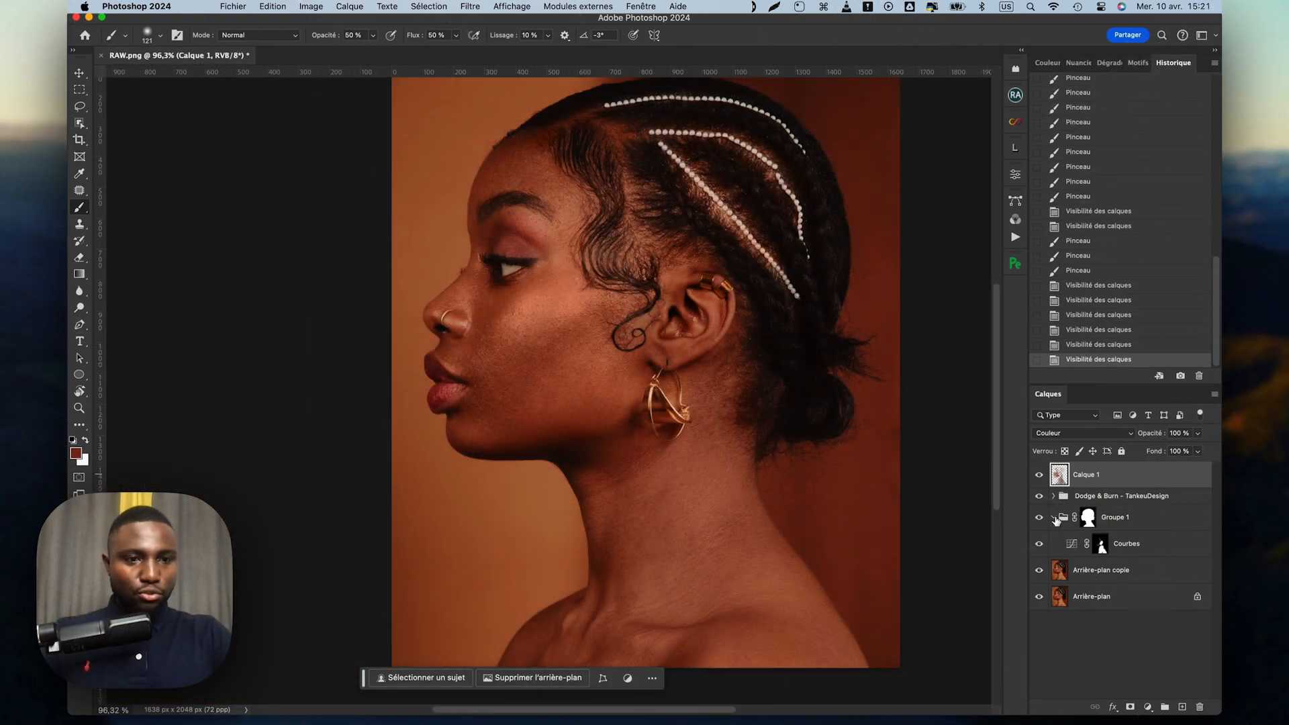
Step: Rename the retouching layers and groups Elimination des defauts, Ajustements luminosité, Dodge & Burn correctif and Correction colorimetrique
click(1053, 518)
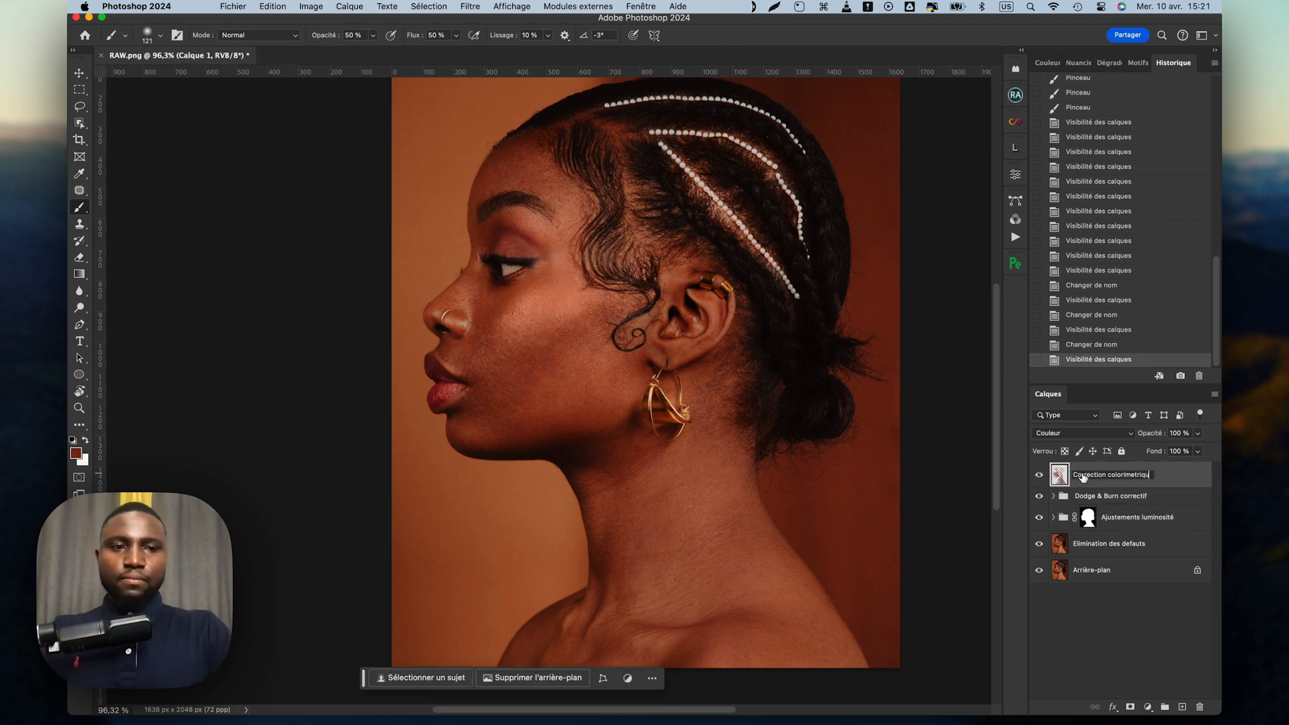
click(1083, 475)
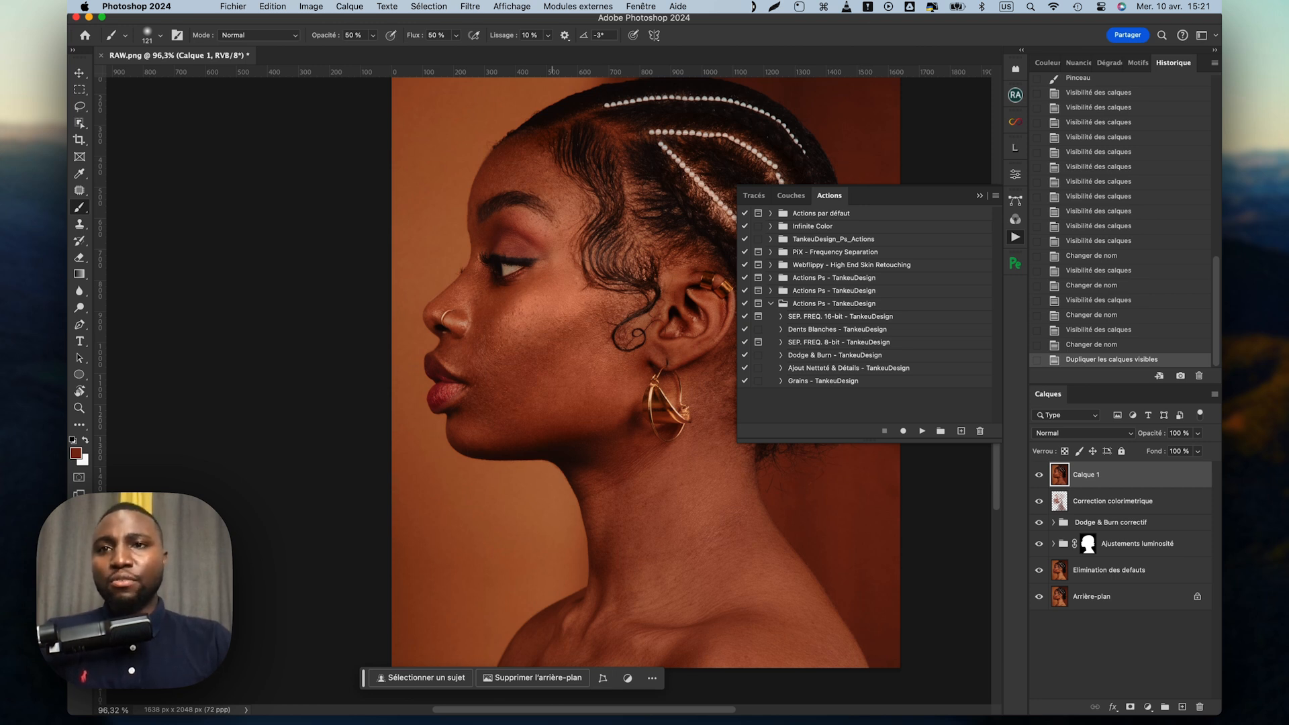
Step: Check the image's bit depth and run the SEP. FREQ. 8-bit - TankeuDesign action on the merged top layer
click(311, 6)
mouse_move(318, 22)
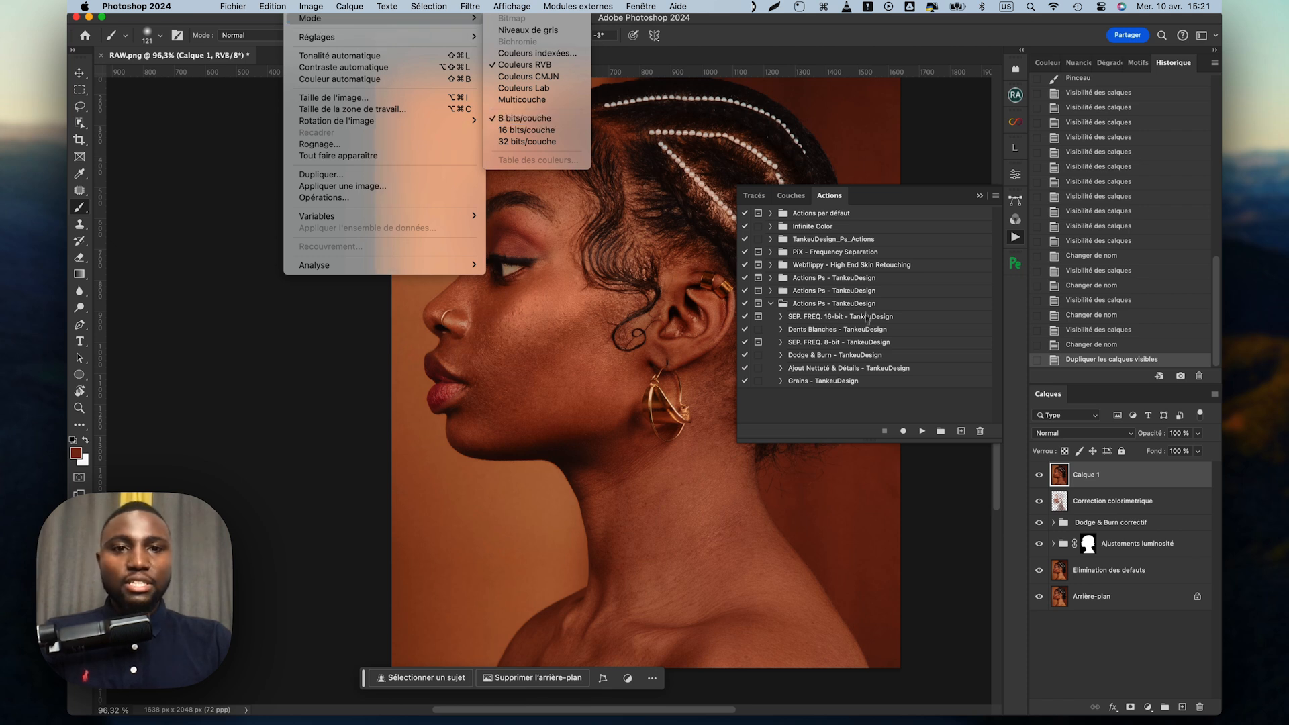
click(859, 344)
click(822, 345)
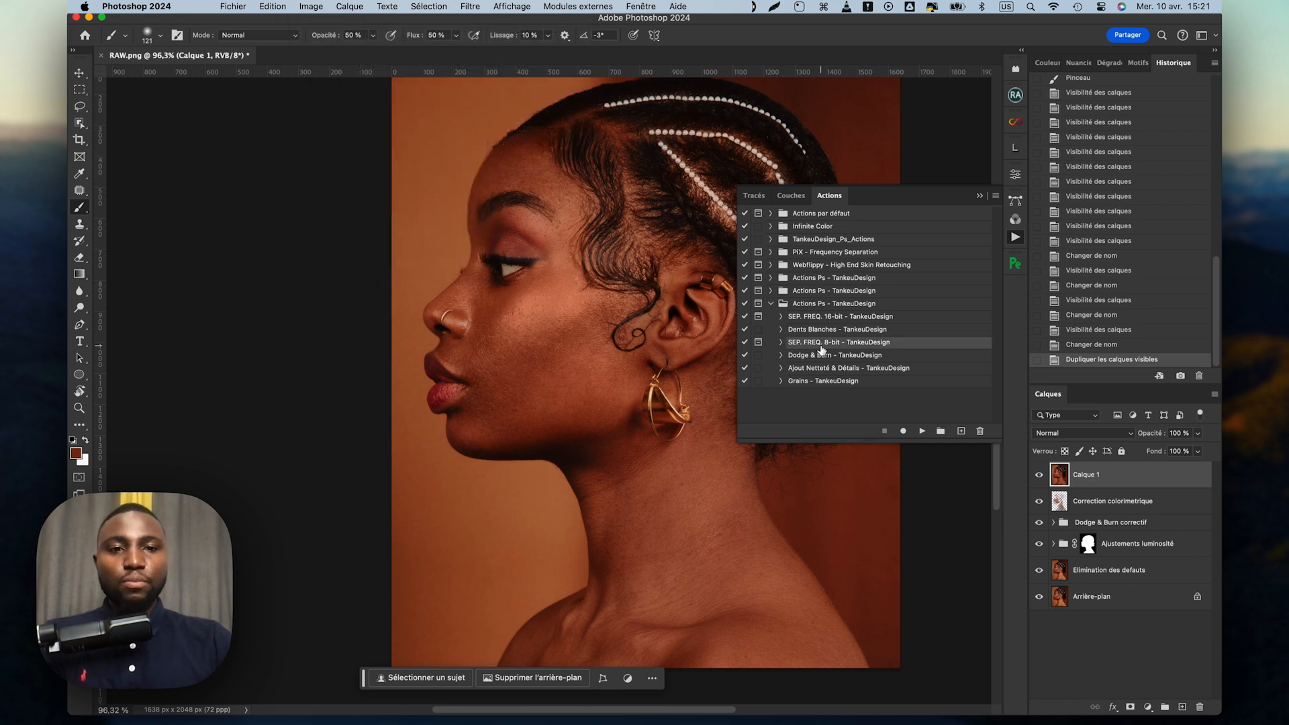
click(922, 432)
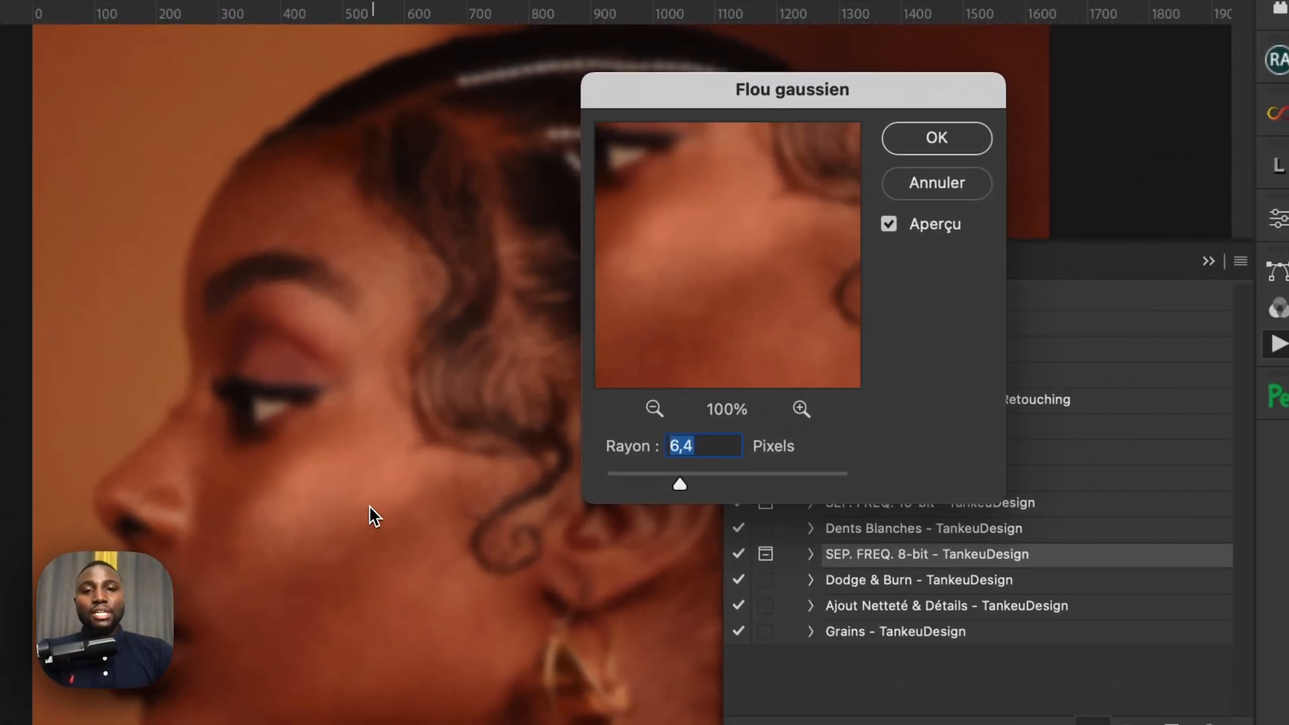
Step: Set the frequency separation's Gaussian blur radius to 7 pixels and apply it
drag(683, 488, 692, 488)
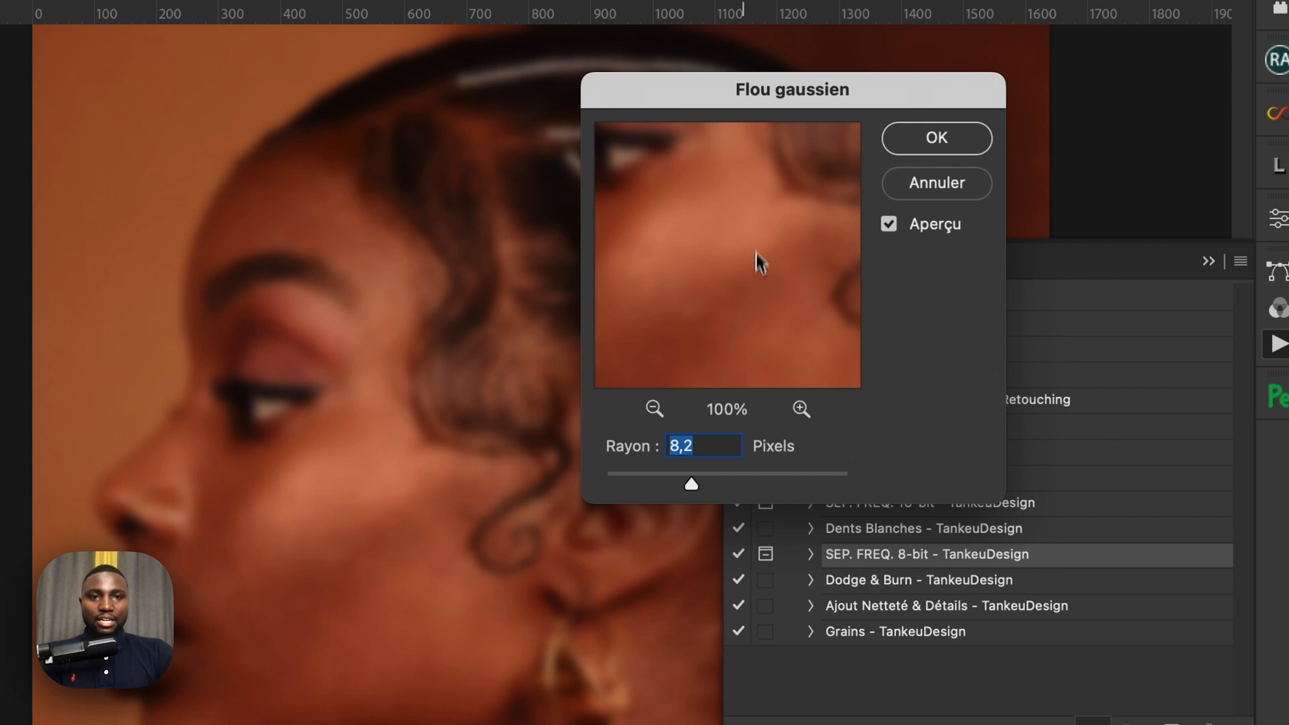
mouse_move(691, 485)
mouse_down()
mouse_move(618, 484)
mouse_move(691, 485)
mouse_up()
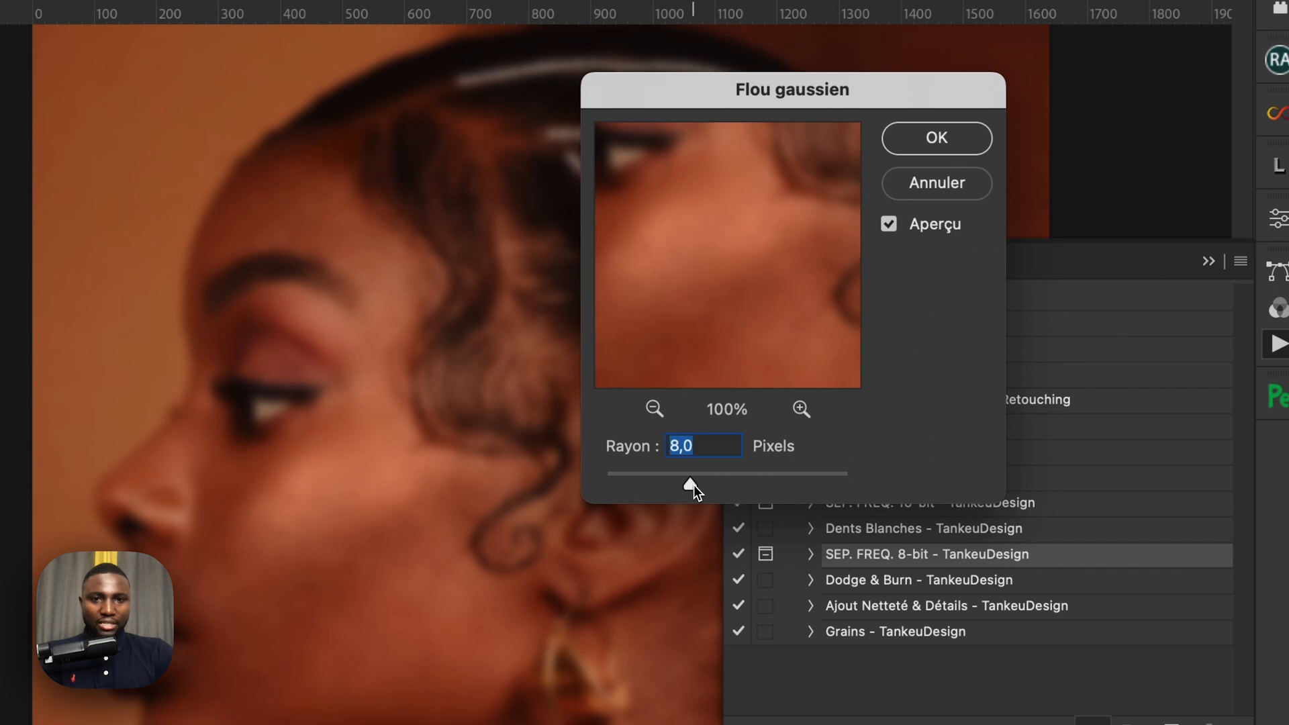
text(7)
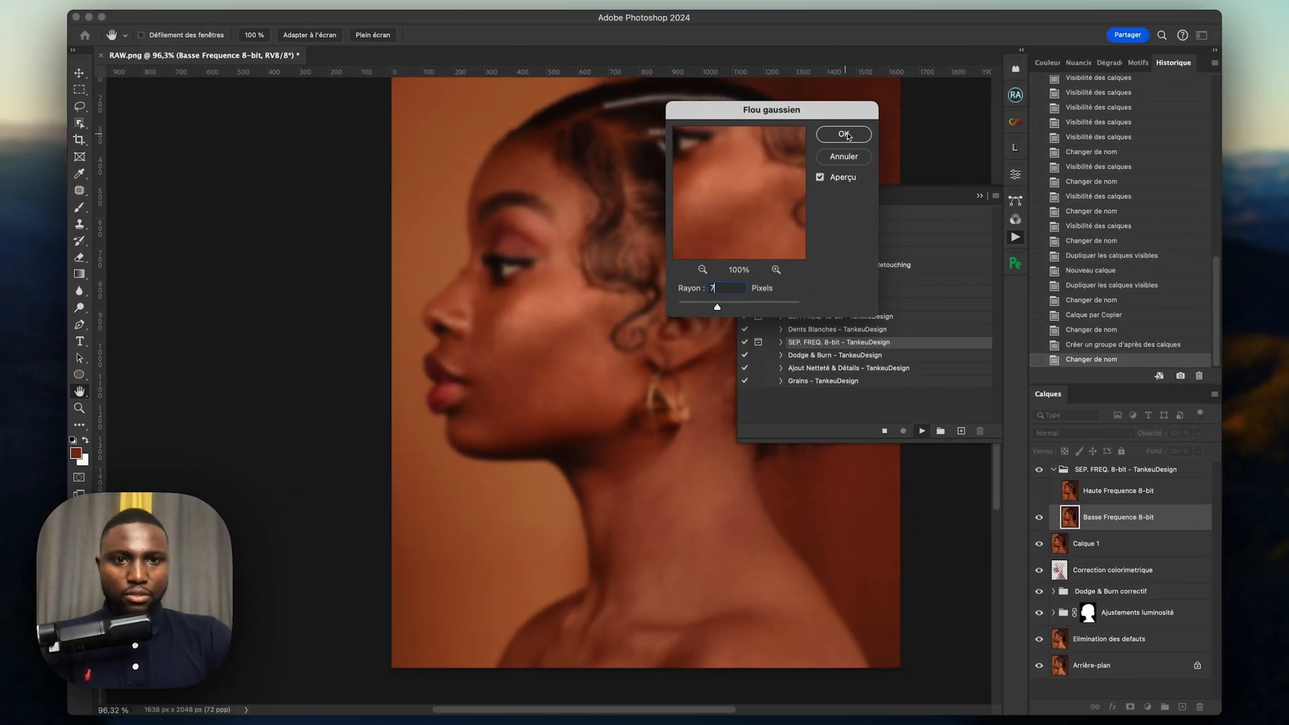
click(937, 139)
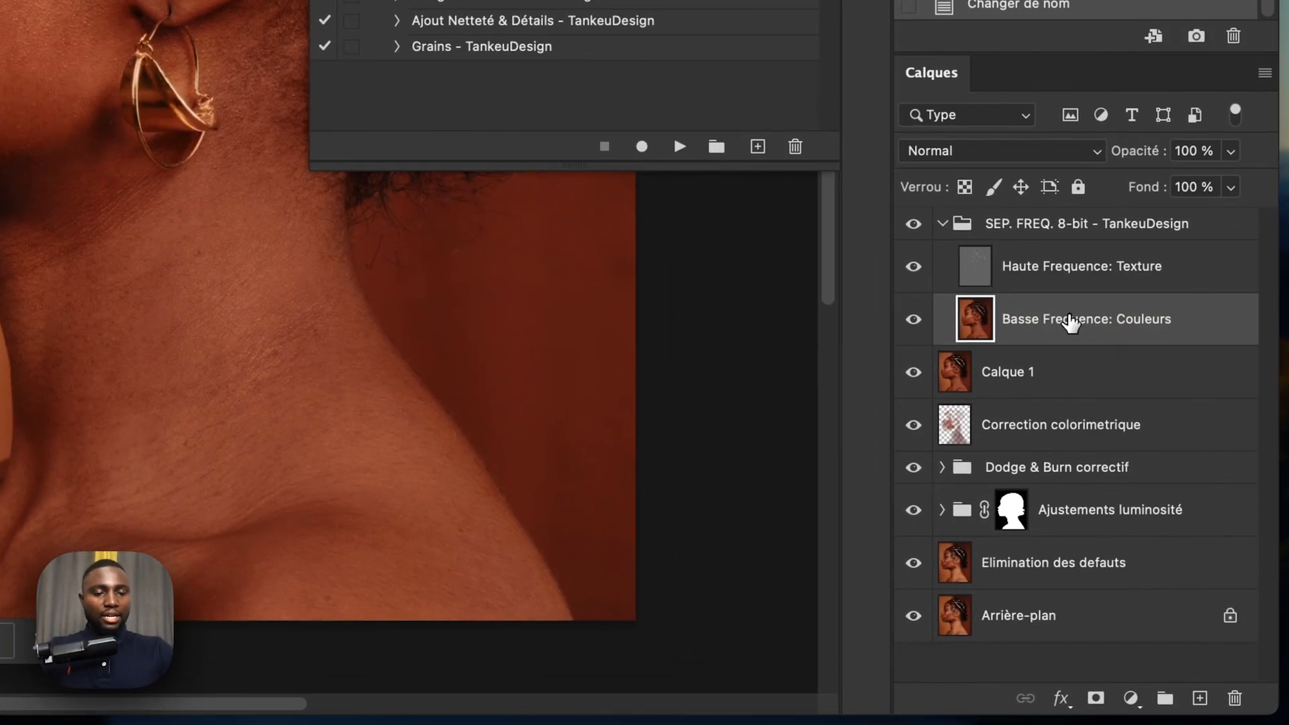
Step: Duplicate the Basse Frequence: Couleurs layer and set the Lasso tool's feather to 10 px
drag(1070, 322, 1200, 698)
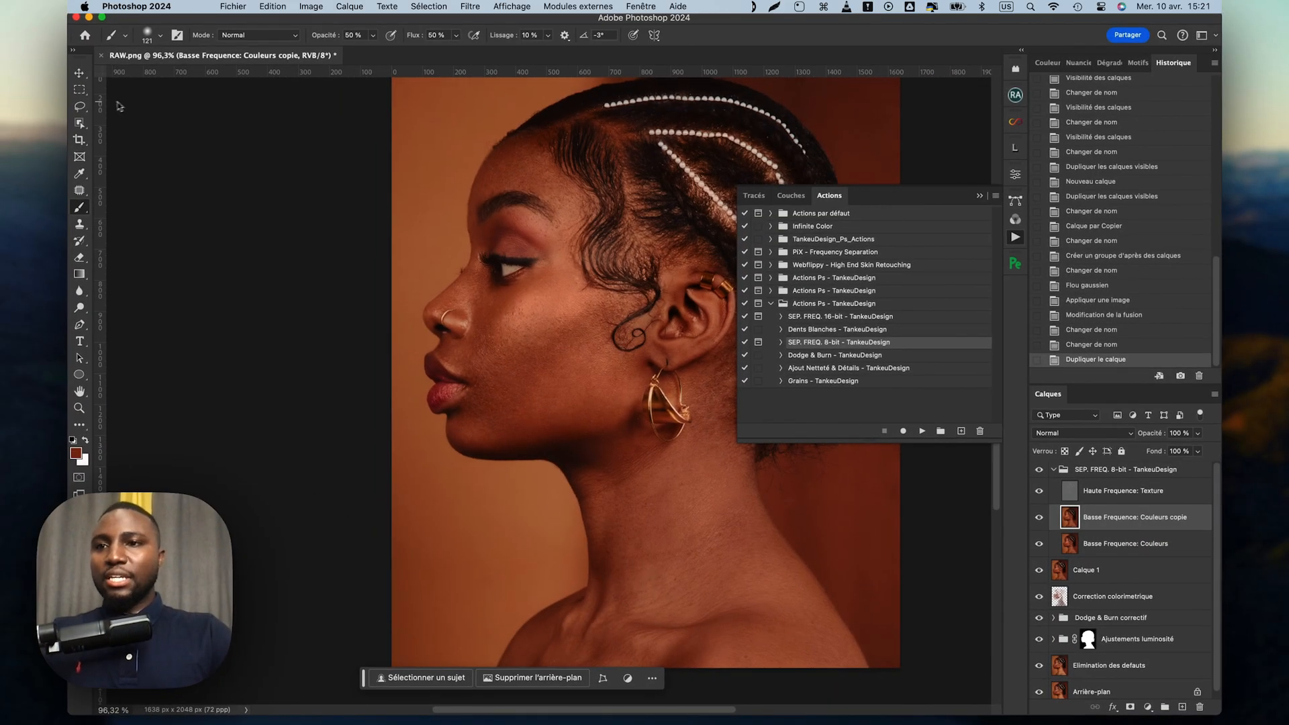
click(79, 106)
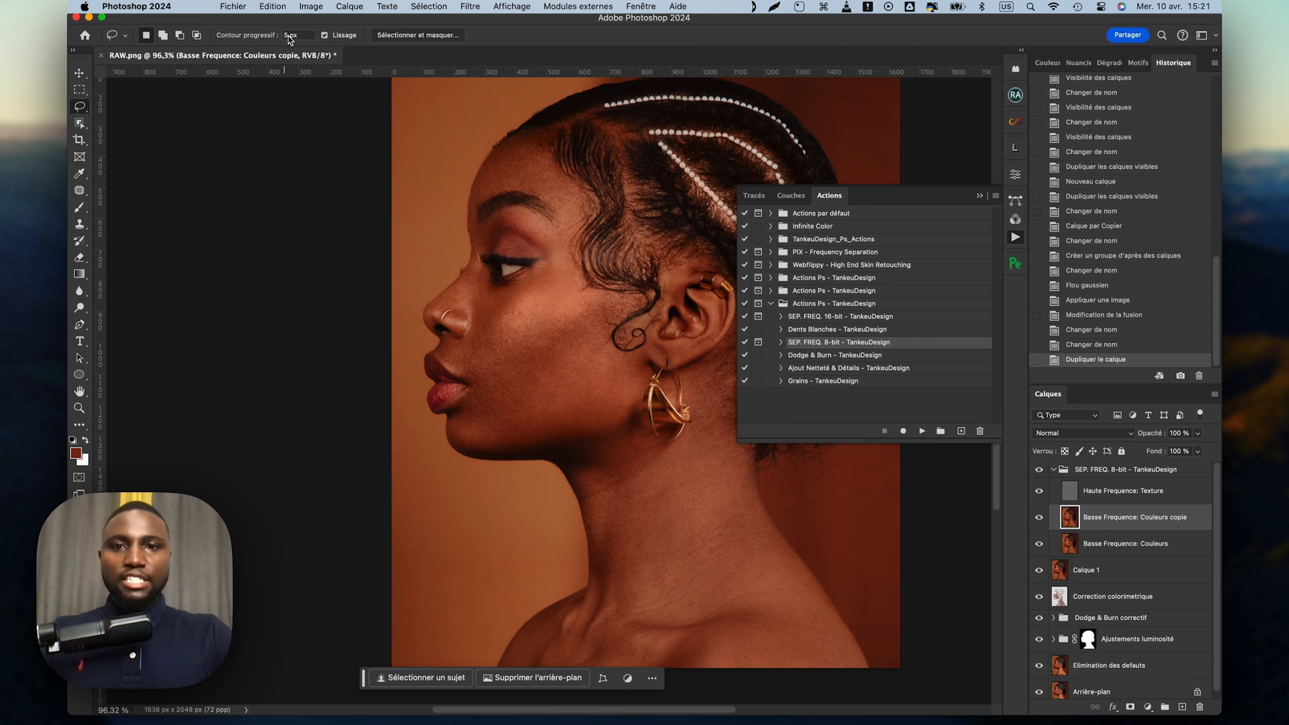
double_click(289, 35)
text(10)
key(Return)
click(979, 196)
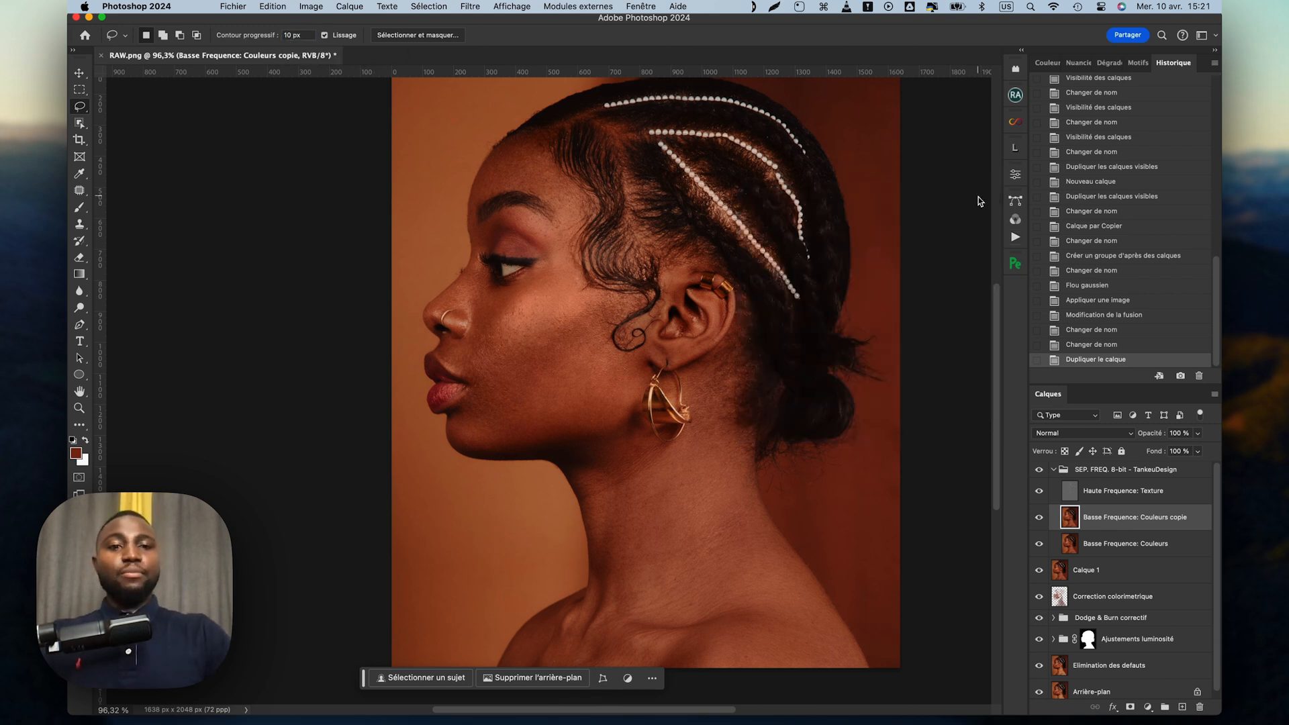
Step: Lasso the lower cheek beside the corner of the mouth and apply a 20-pixel Gaussian blur to it
scroll(454, 508, up, 5)
mouse_move(496, 311)
mouse_down()
mouse_move(455, 369)
mouse_move(525, 404)
mouse_move(517, 285)
mouse_up()
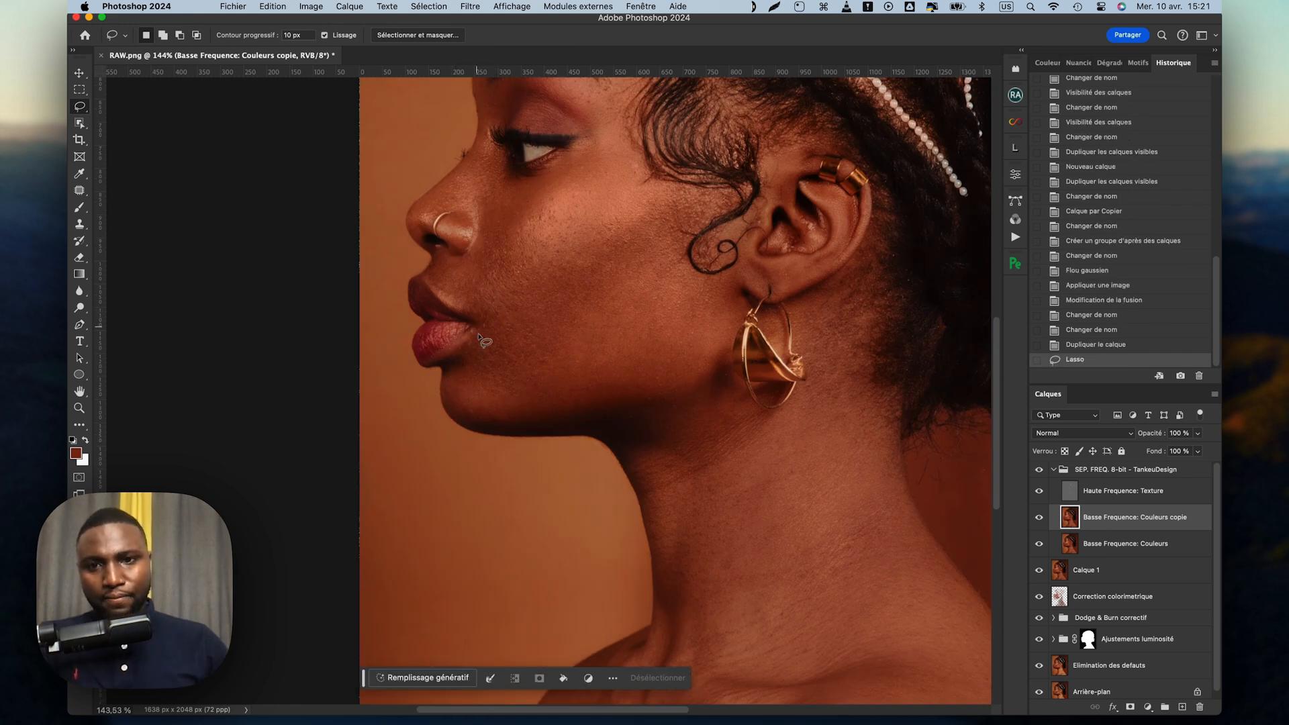
click(470, 6)
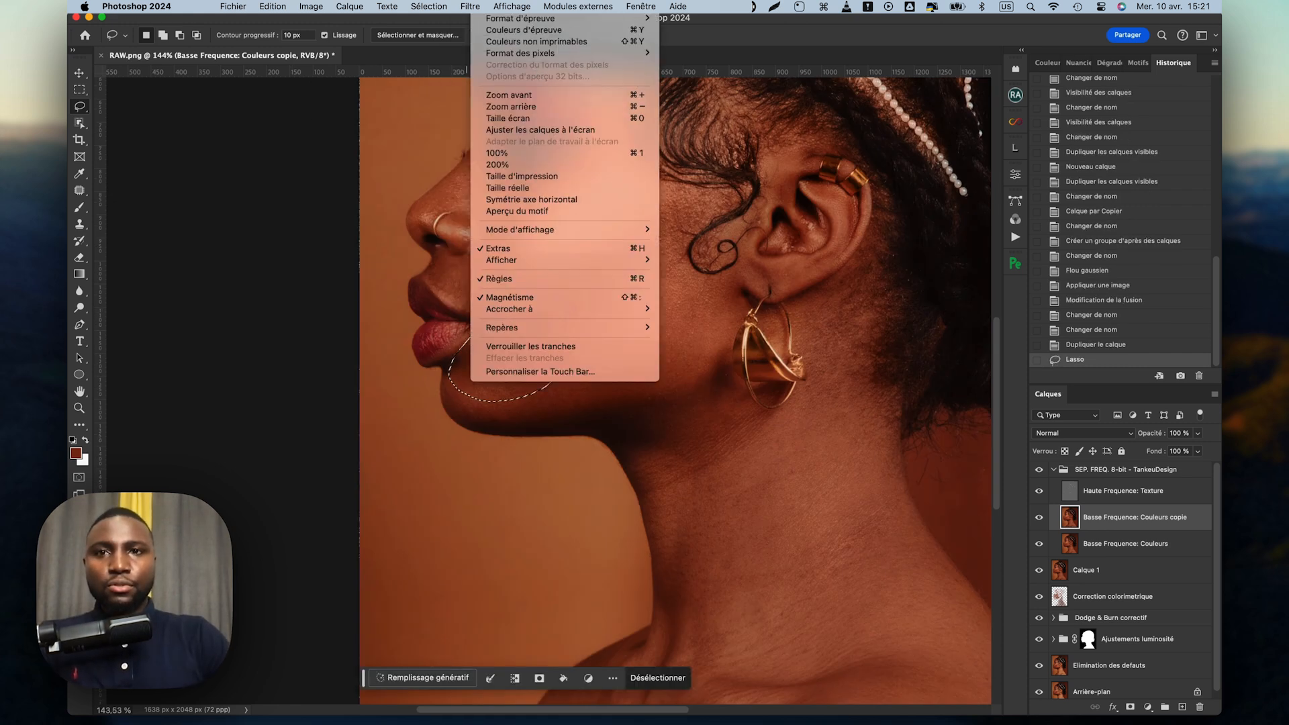
mouse_move(511, 198)
click(713, 255)
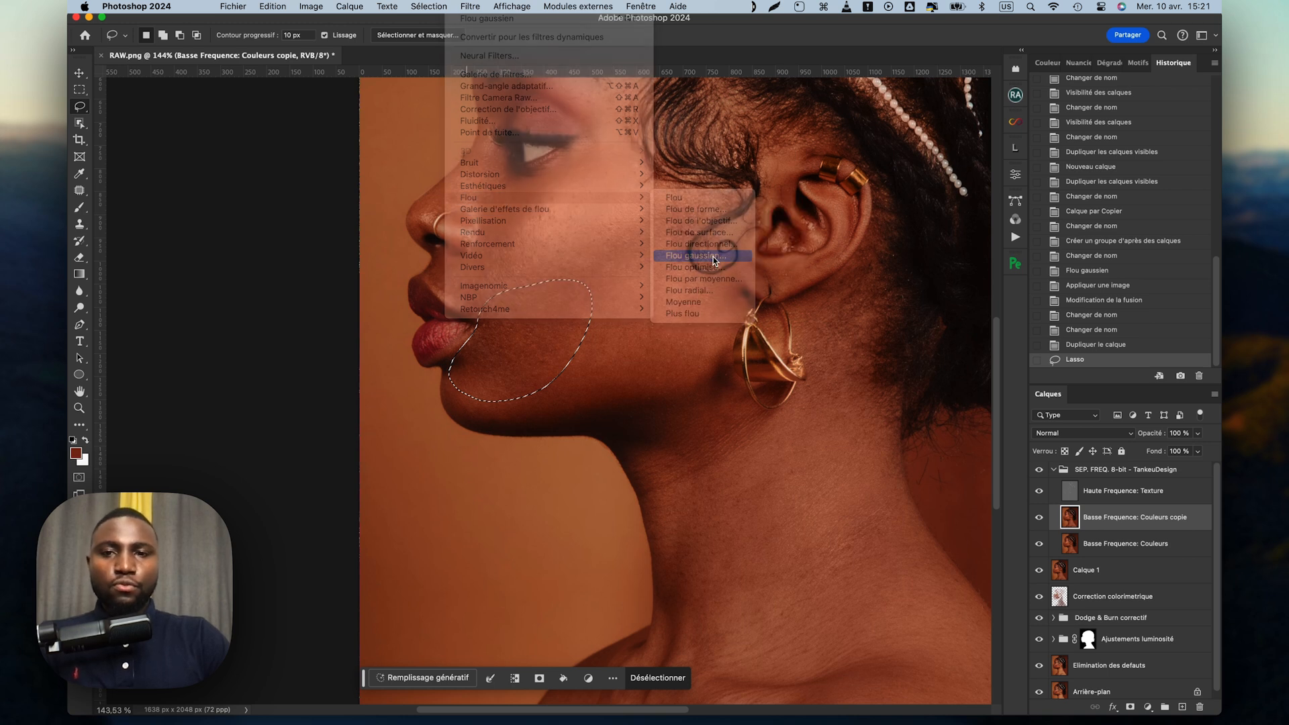
drag(717, 306, 736, 311)
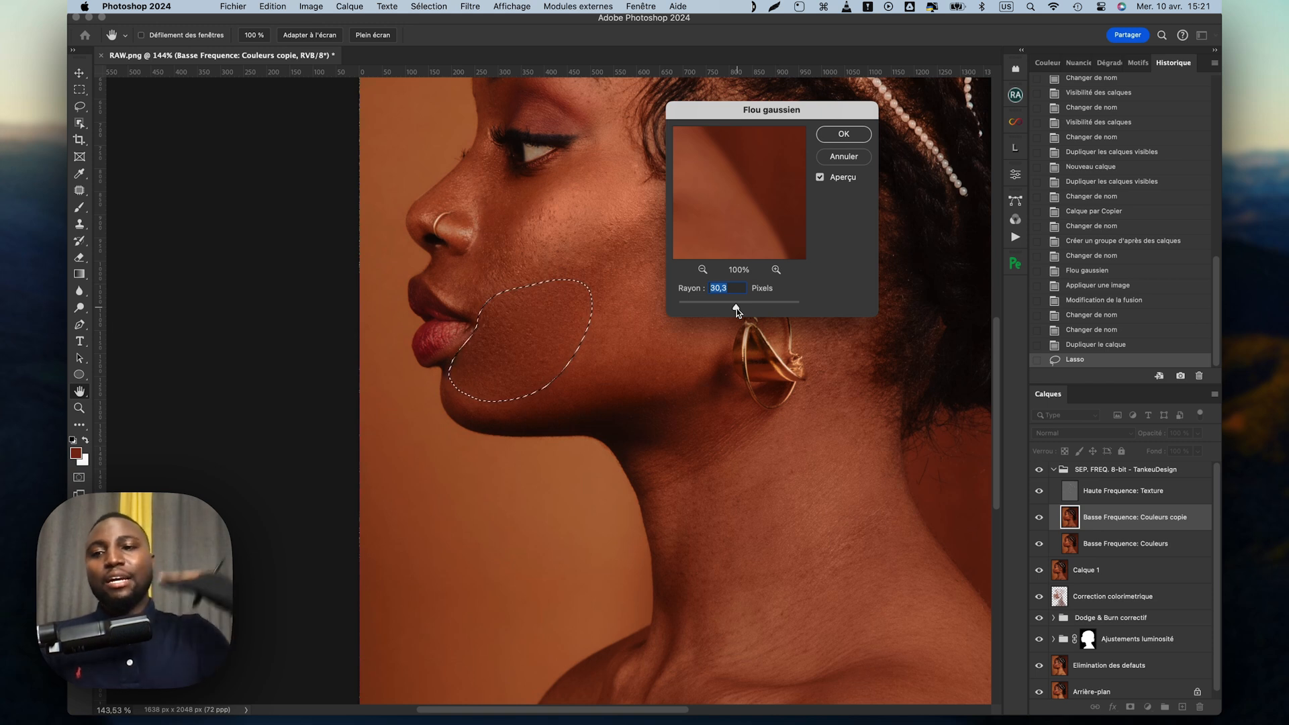
drag(736, 310, 814, 309)
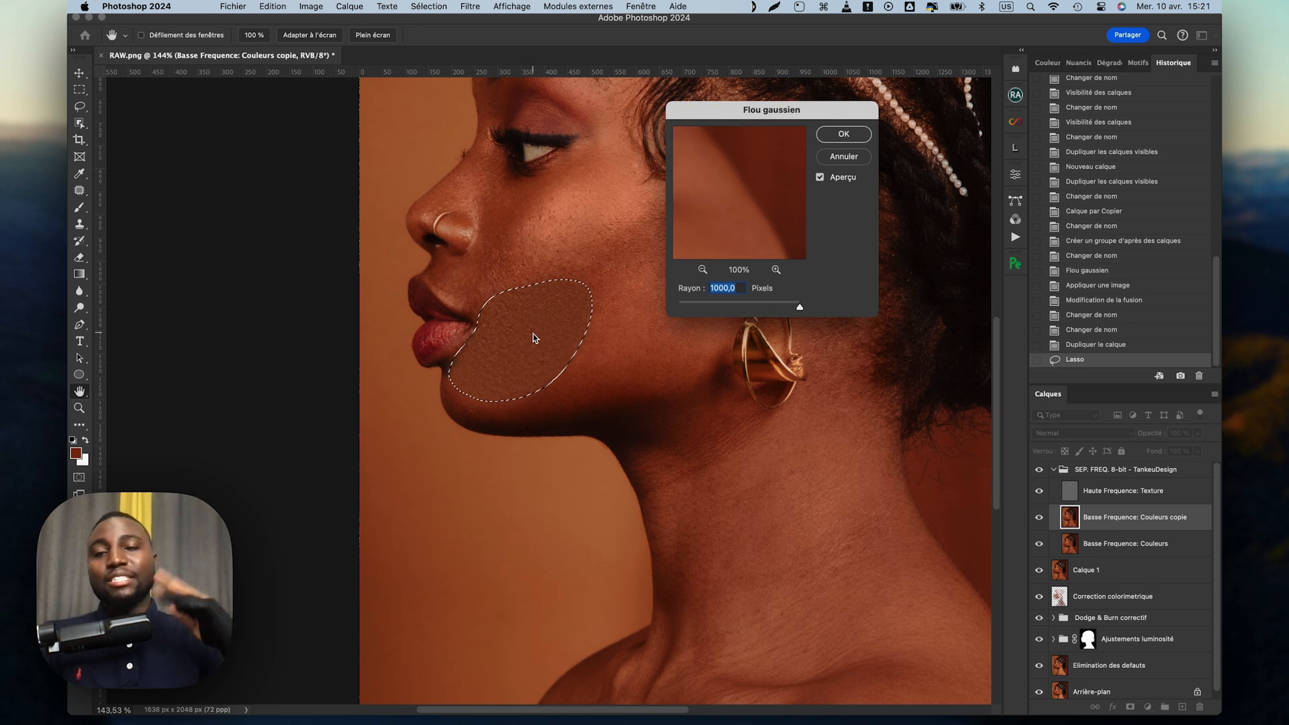
drag(802, 313, 737, 308)
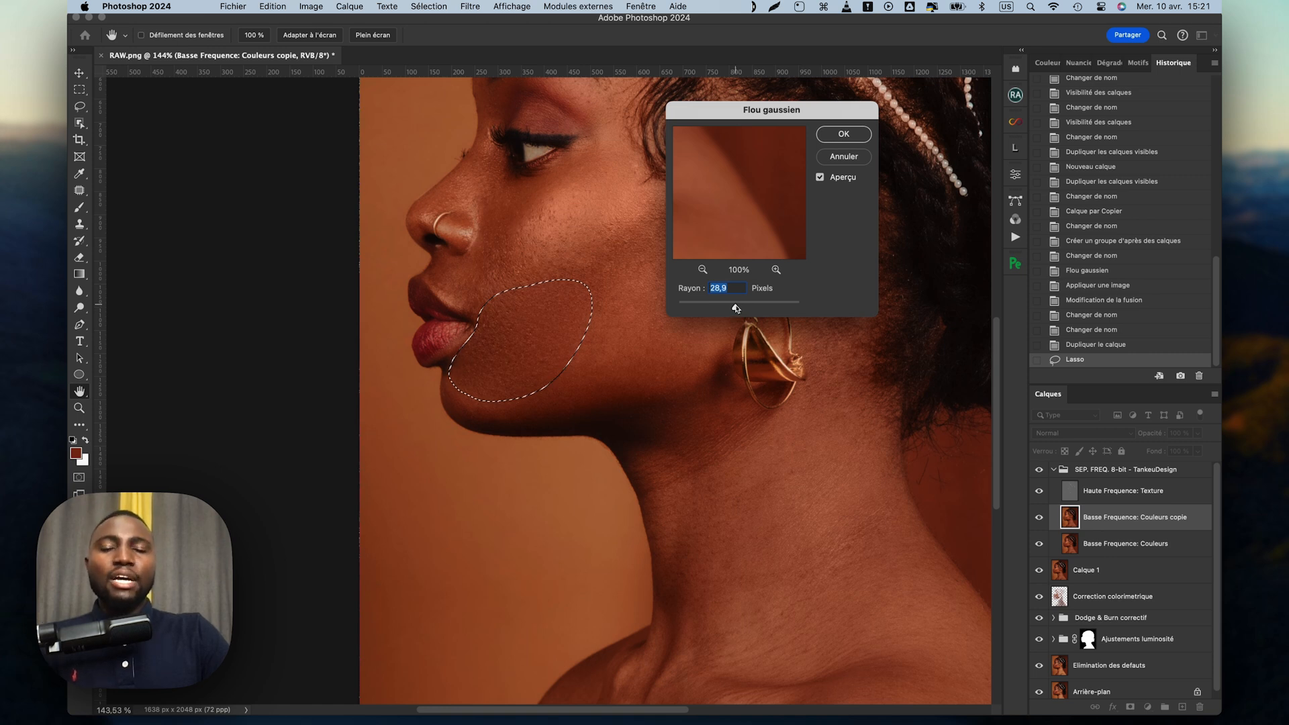
drag(739, 308, 733, 310)
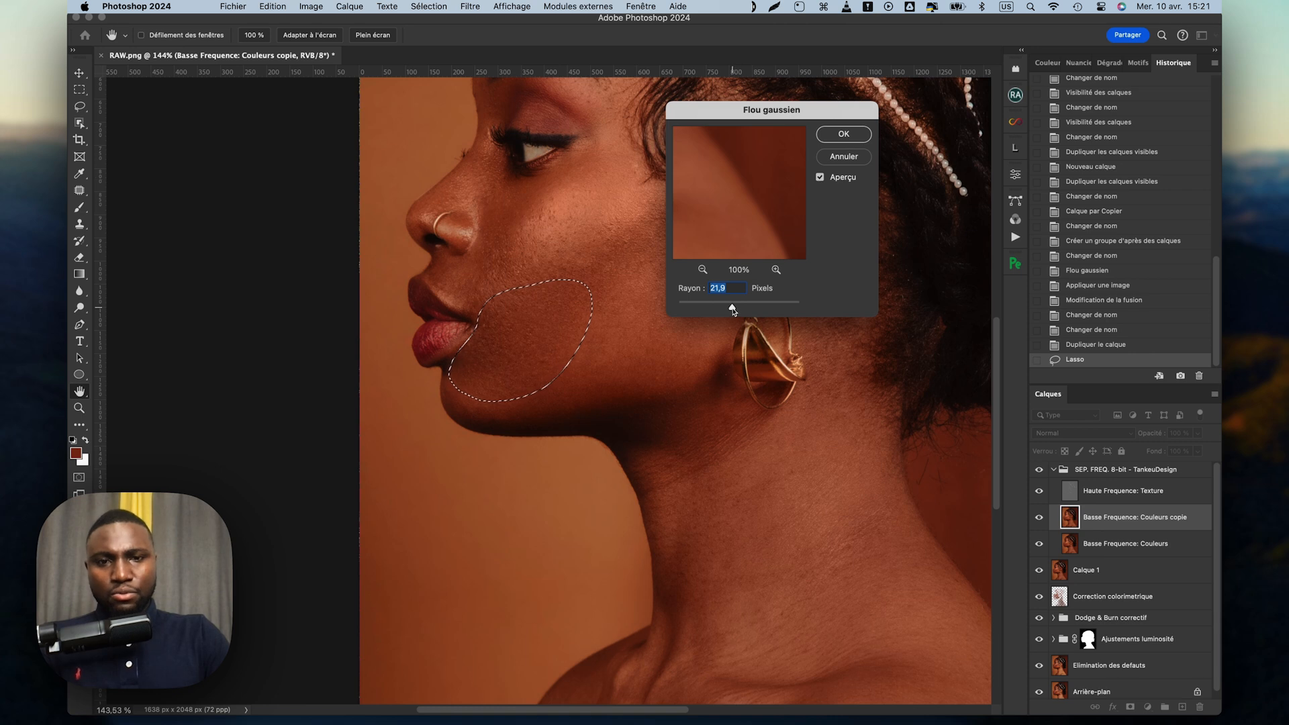
text(20)
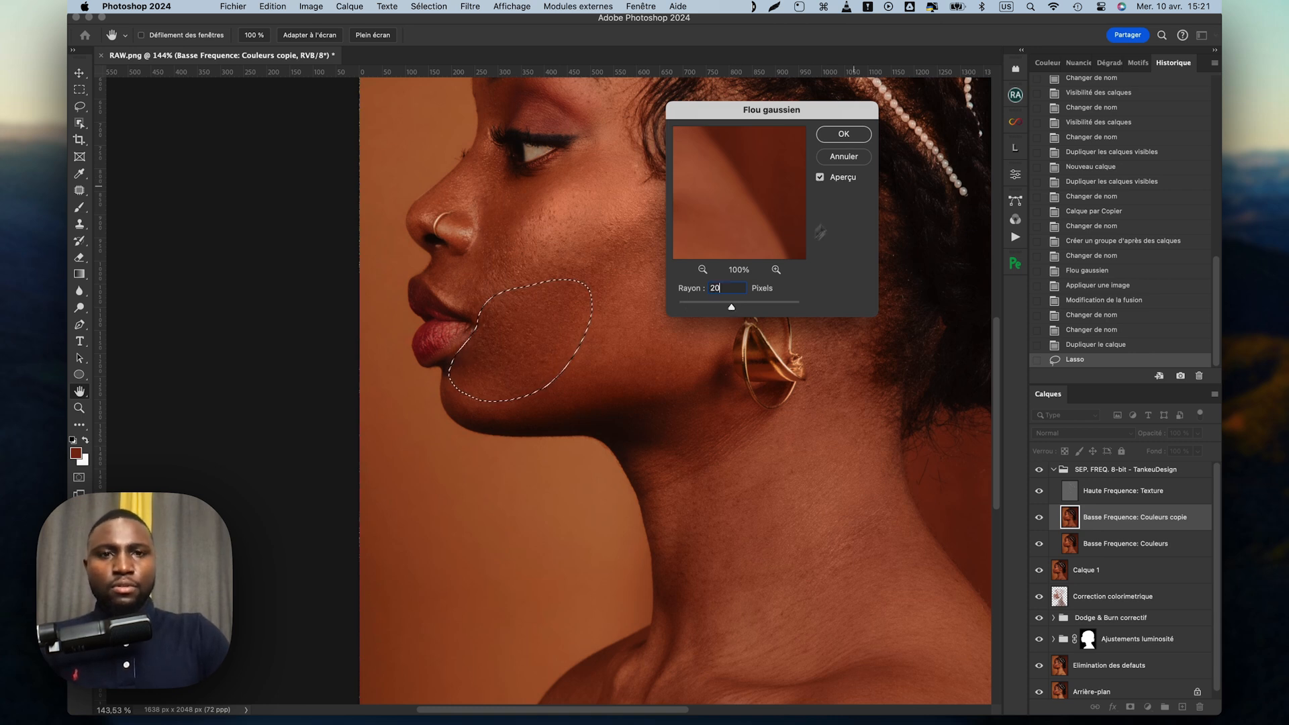
click(849, 138)
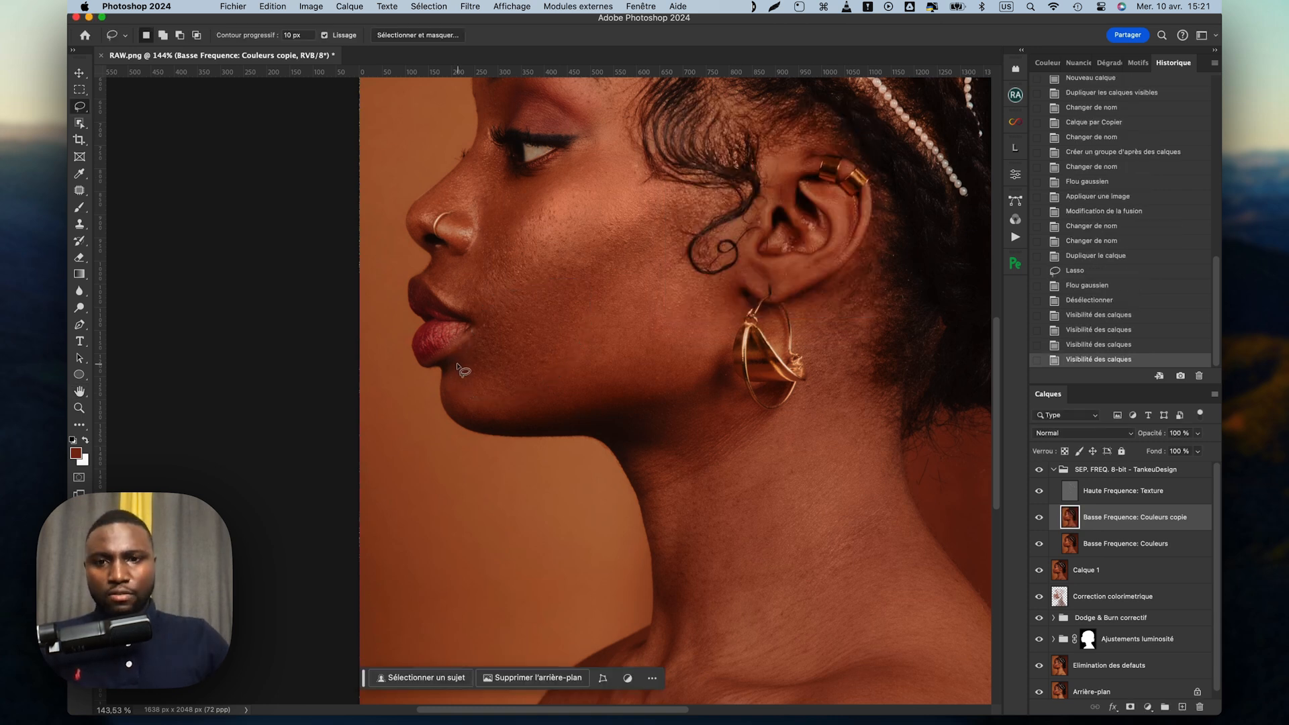
Step: Lasso the skin along the chin and jawline and apply a 10-pixel Gaussian blur to it
mouse_move(460, 366)
mouse_down()
mouse_move(451, 409)
mouse_move(474, 426)
mouse_move(609, 415)
mouse_move(652, 387)
mouse_move(616, 335)
mouse_move(506, 368)
mouse_up()
click(470, 6)
mouse_move(604, 197)
click(687, 257)
text(1)
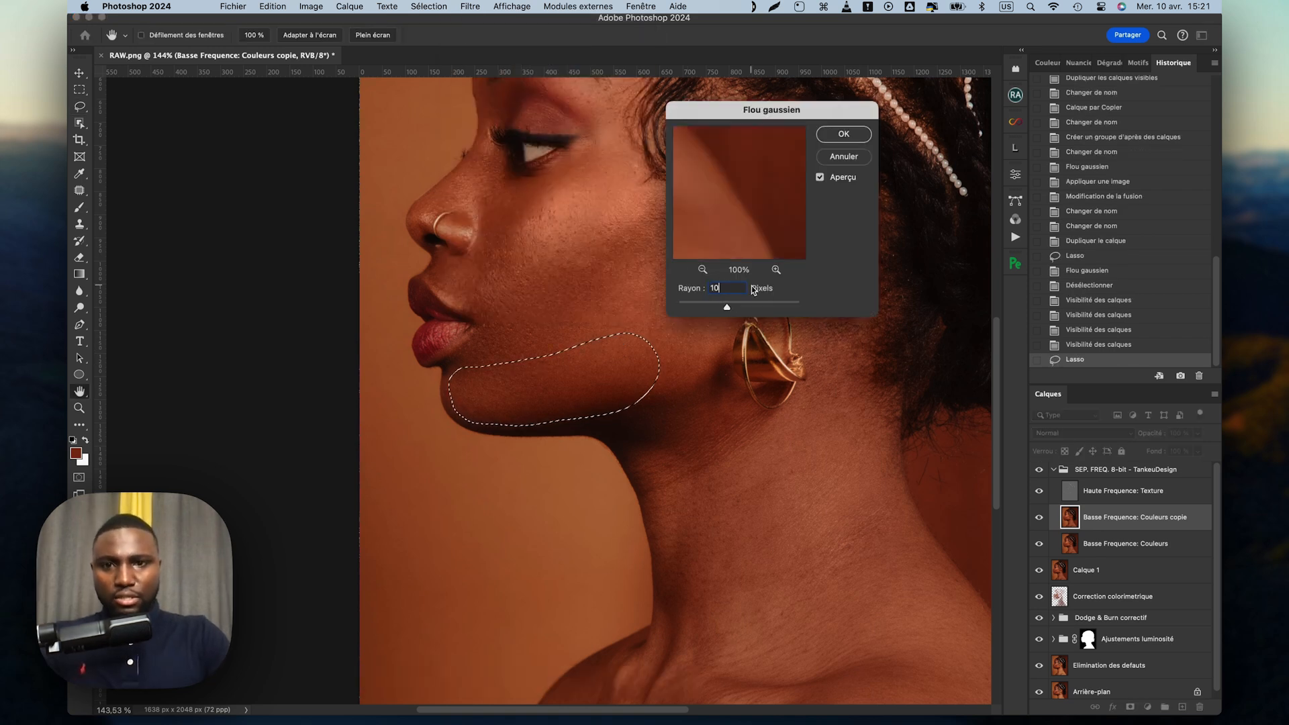
click(844, 134)
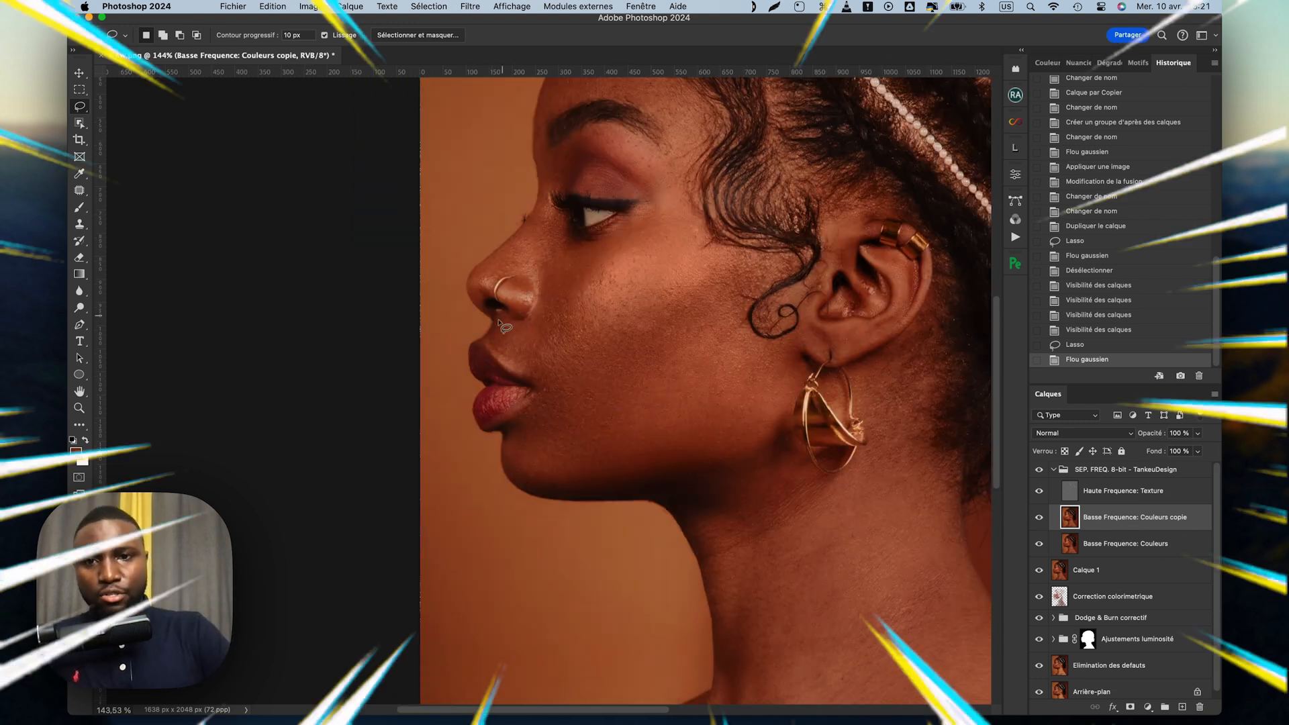
Step: Lasso the area from above the upper lip to the cheek and reapply the last Gaussian blur
mouse_move(500, 326)
mouse_down()
mouse_move(500, 358)
mouse_move(589, 349)
mouse_move(497, 329)
mouse_up()
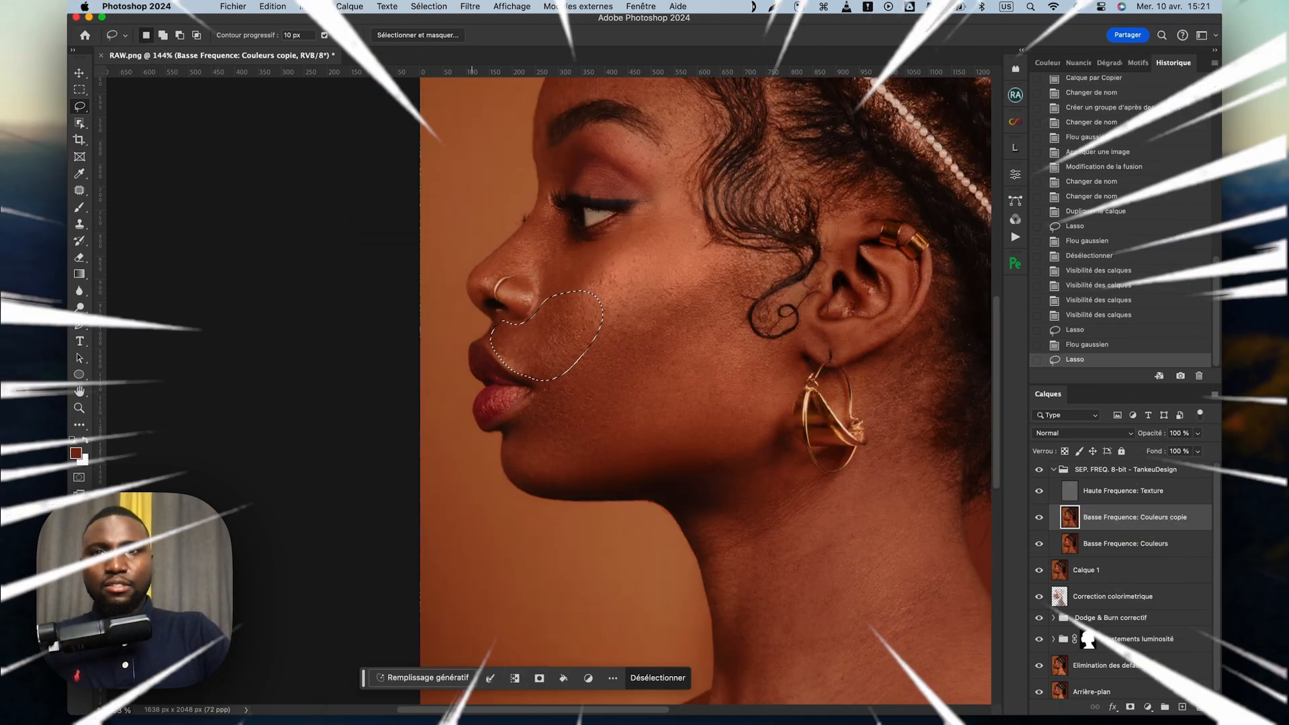
click(470, 6)
click(483, 20)
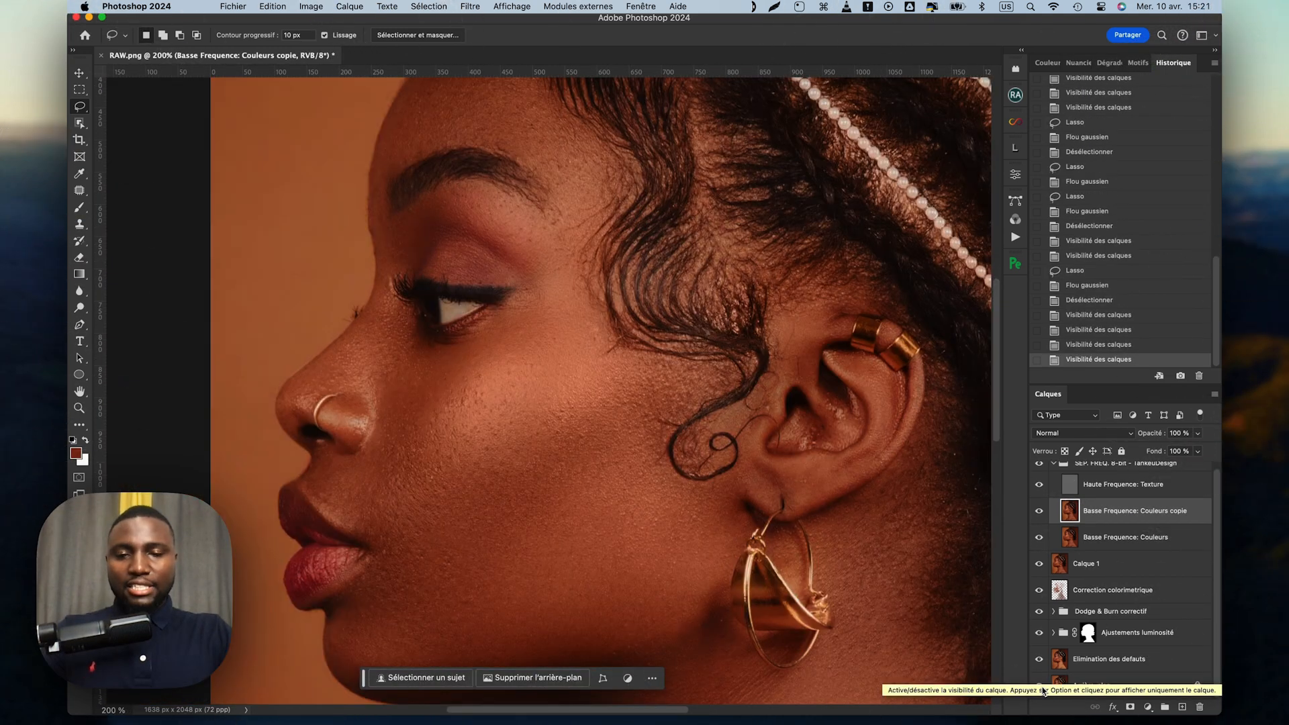
Step: Compare the original Arrière-plan layer with the retouched portrait
alt+click(1040, 687)
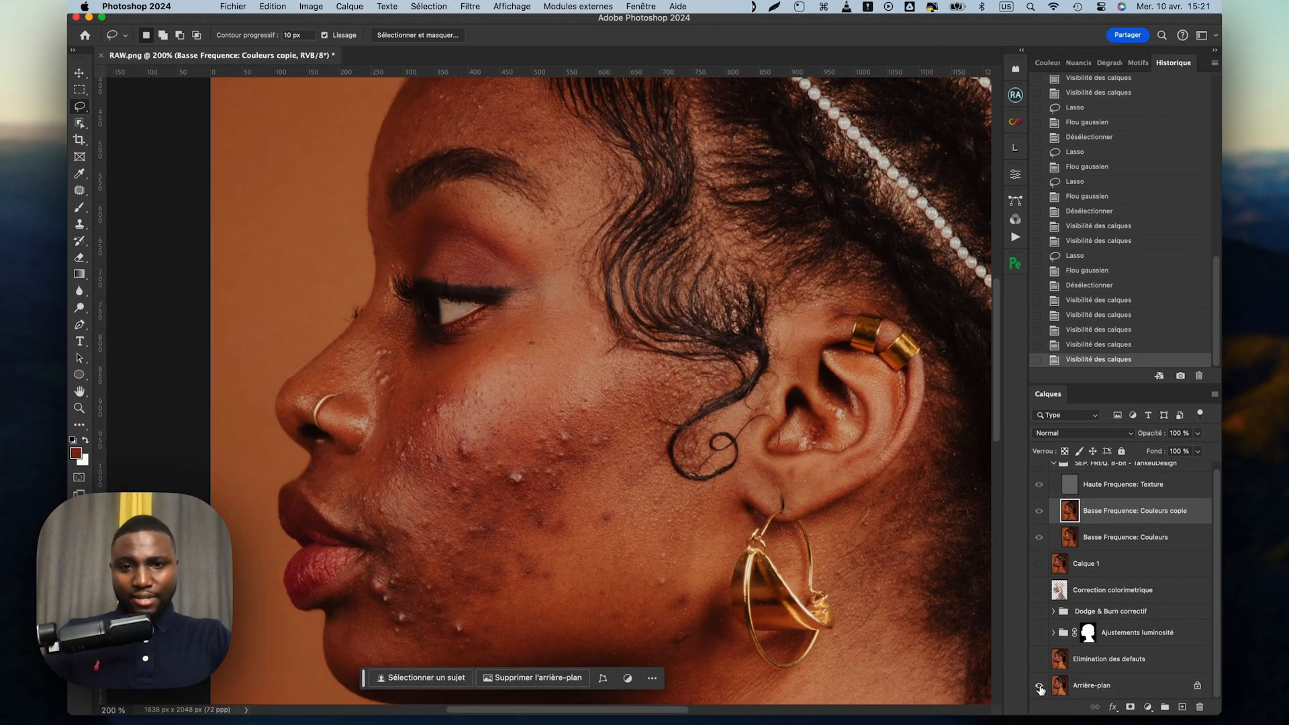
alt+click(1040, 687)
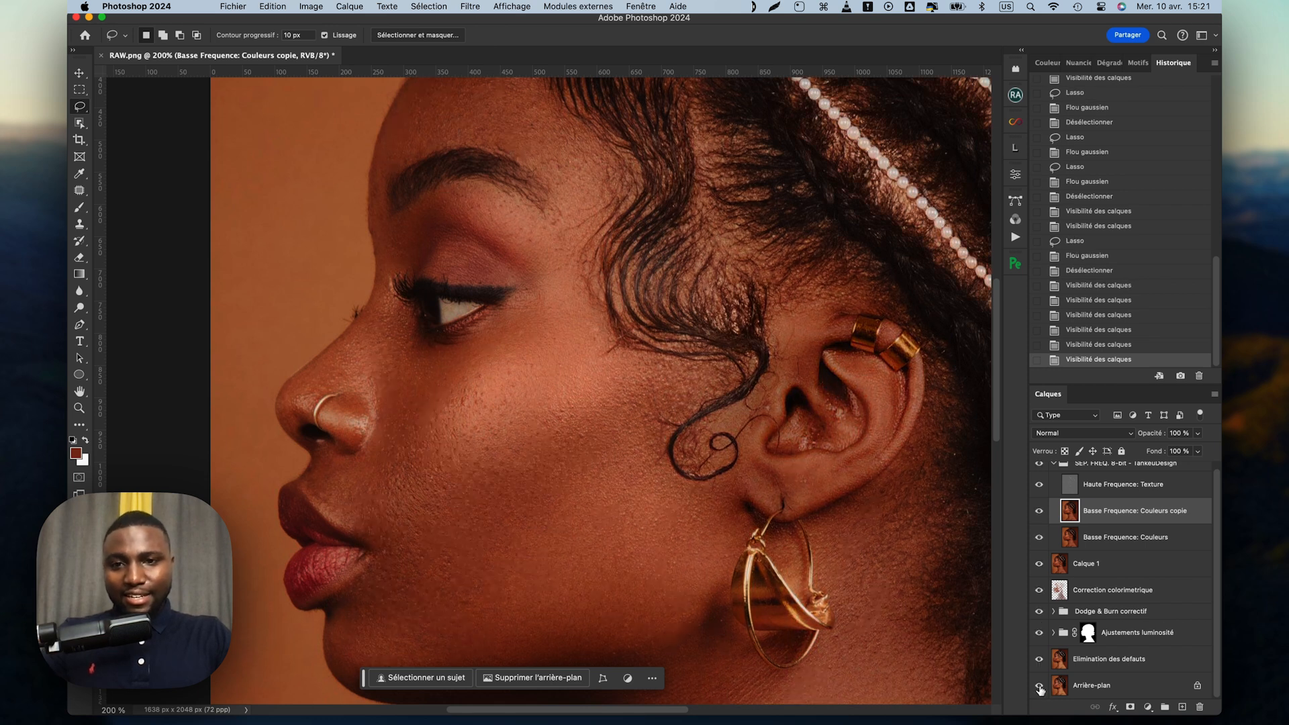
key(super+0)
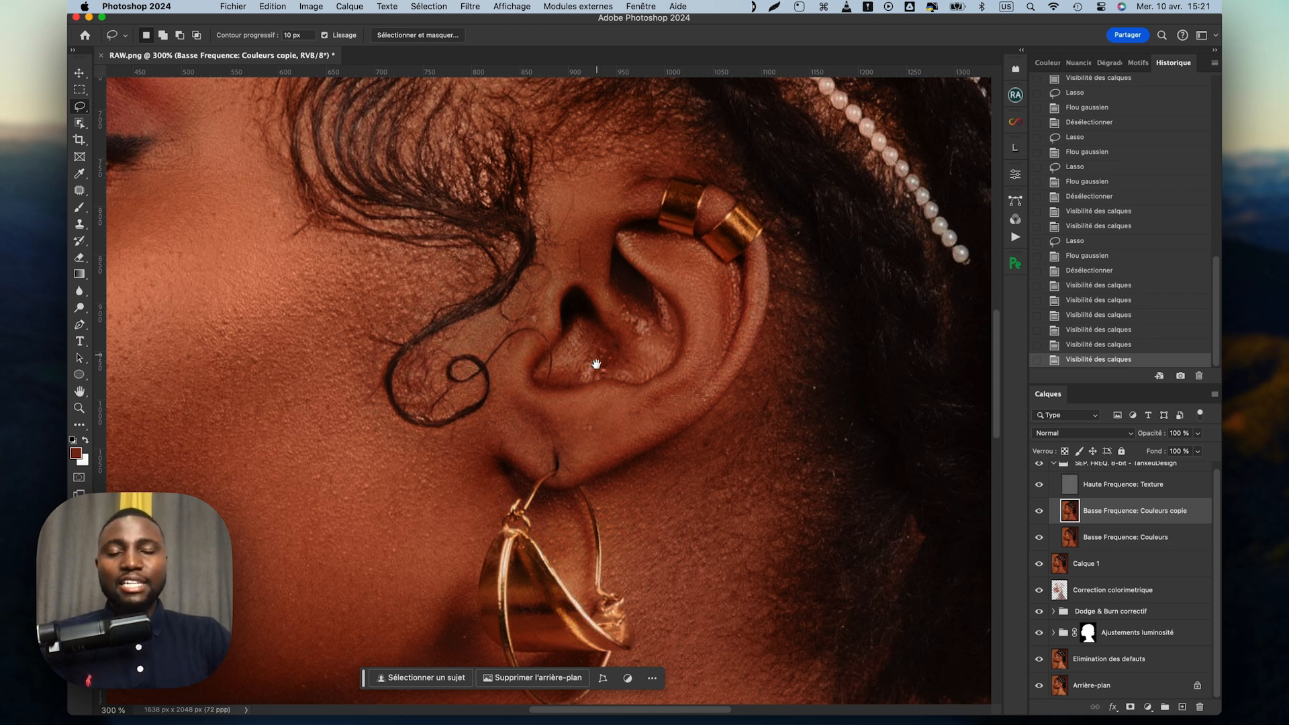
Step: On the Haute Frequence: Texture layer, patch the first skin flaws in front of and inside the ear with the Patch tool
click(1093, 488)
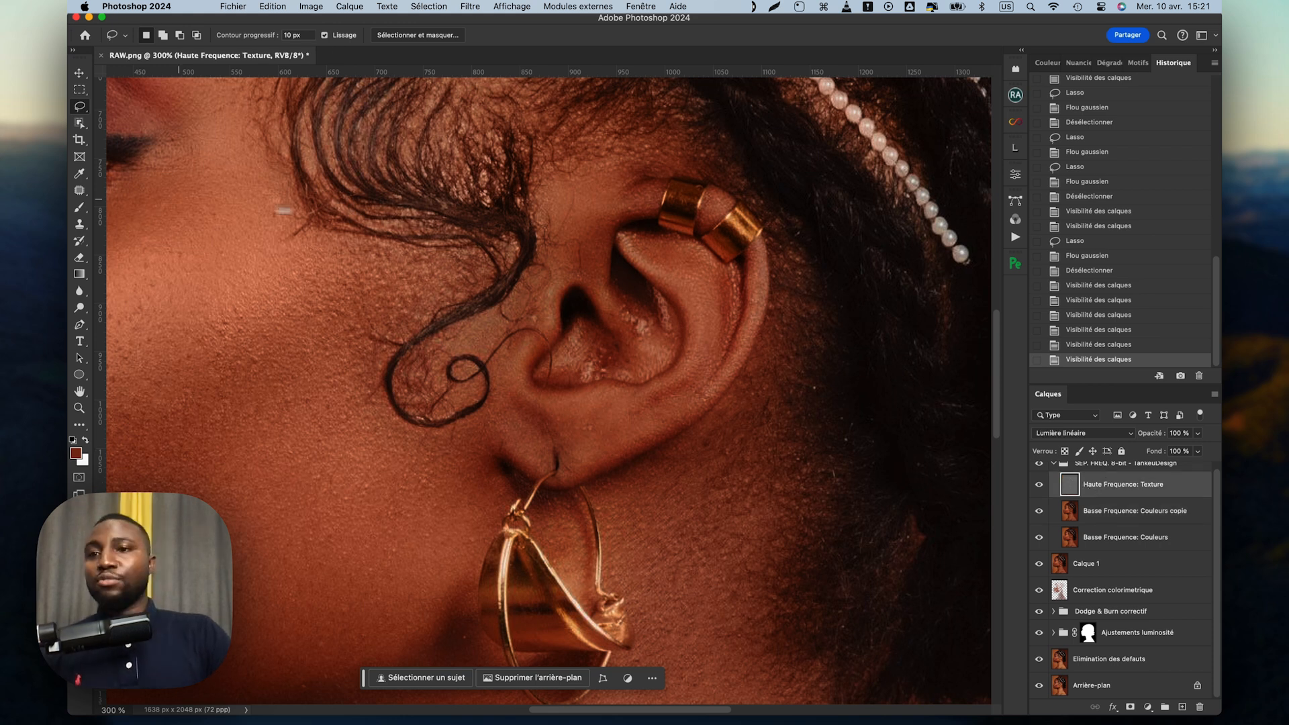
click(79, 190)
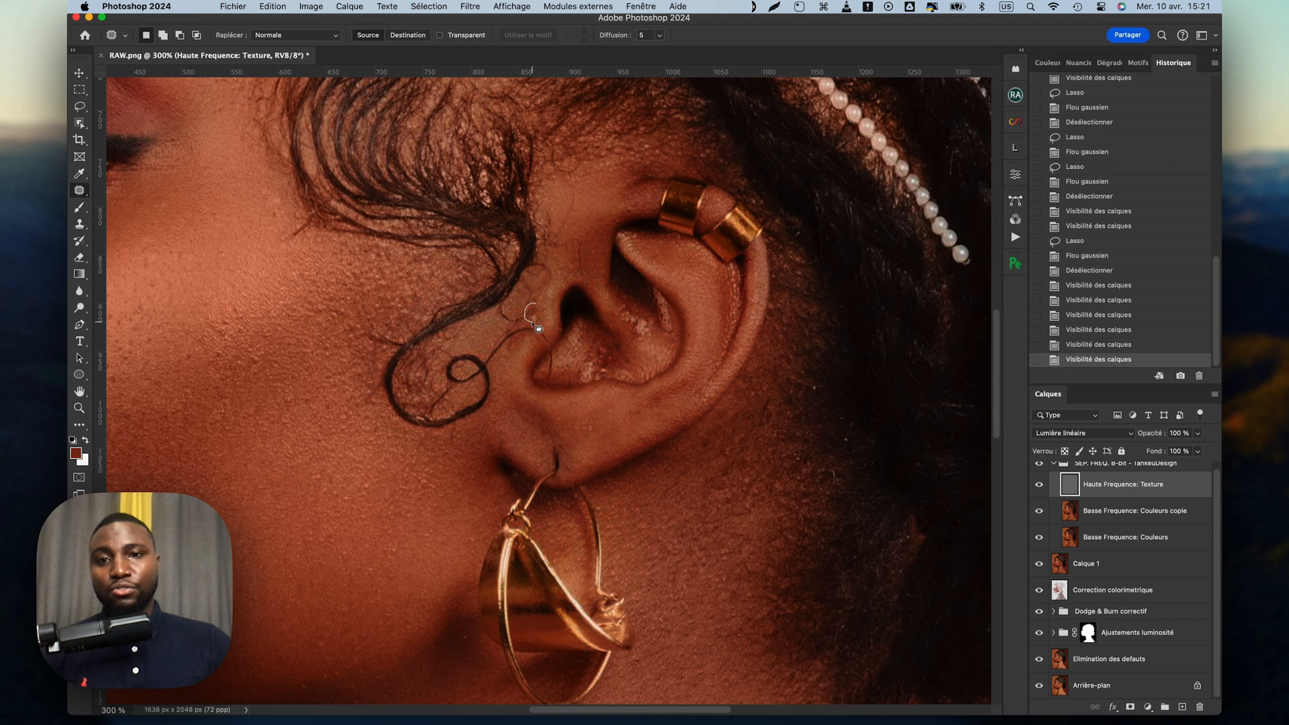
mouse_move(545, 331)
mouse_down()
mouse_move(533, 311)
mouse_move(558, 299)
mouse_up()
key(ctrl+d)
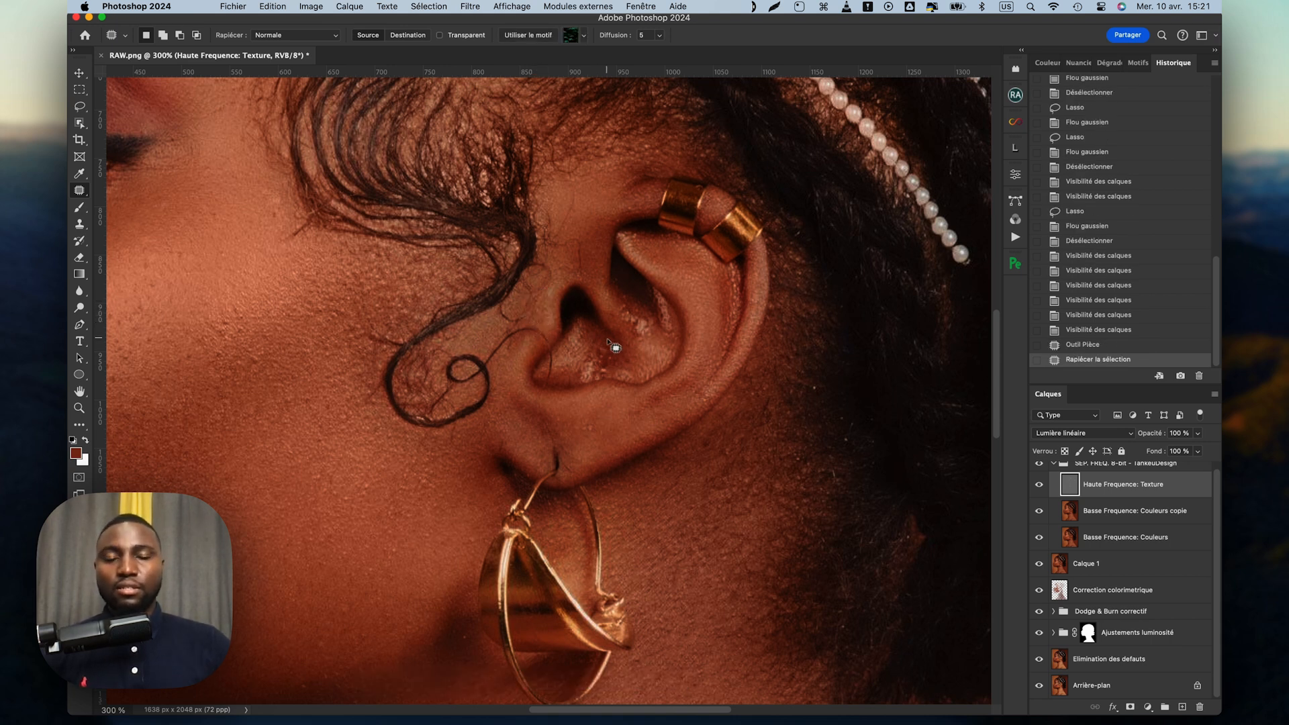
mouse_move(602, 341)
mouse_down()
mouse_move(600, 356)
mouse_move(638, 353)
mouse_up()
key(super+d)
key(super+d)
Step: Patch the remaining texture flaws in the ear's hollow and on the earlobe
drag(614, 353, 628, 359)
drag(657, 347, 636, 359)
drag(630, 309, 632, 315)
drag(632, 320, 643, 346)
key(super+d)
mouse_move(576, 439)
mouse_down()
mouse_move(598, 436)
mouse_move(579, 441)
mouse_up()
drag(591, 430, 611, 423)
key(super+d)
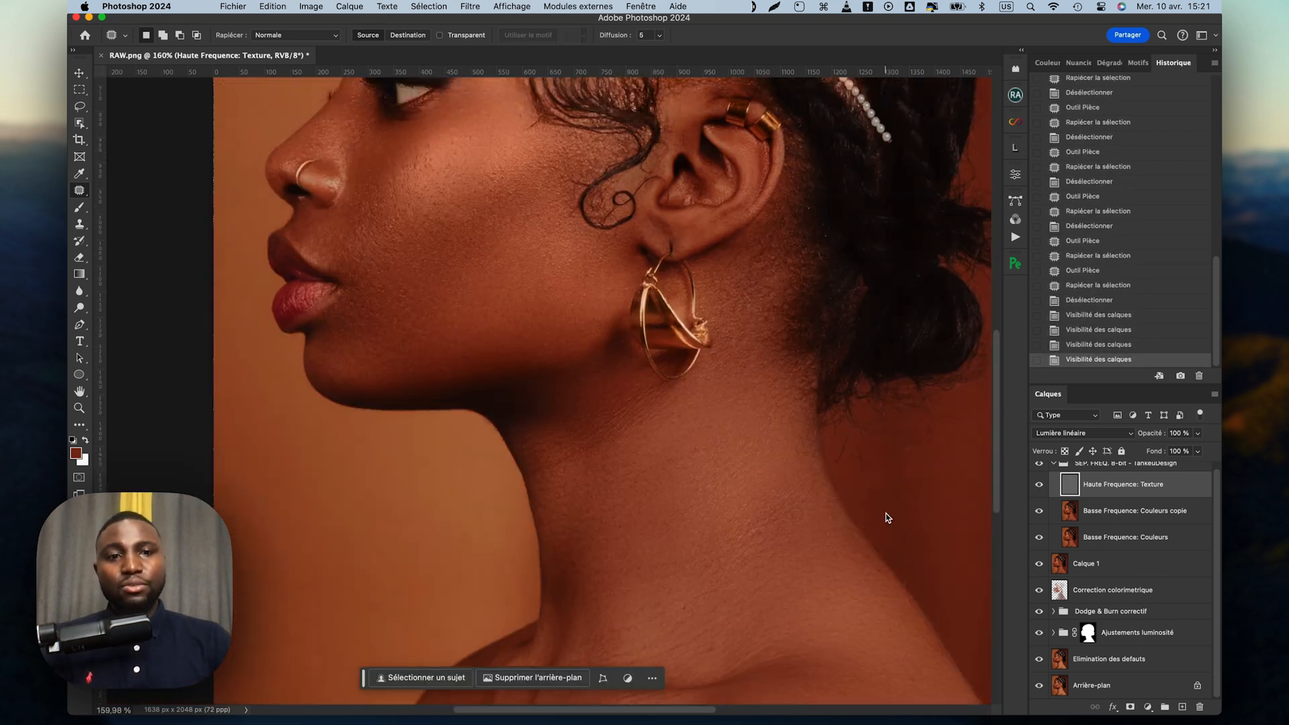
Step: Lower the opacity of the Basse Frequence: Couleurs copie layer to 70%
scroll(885, 513, up, 3)
scroll(885, 513, left, 1)
click(1070, 517)
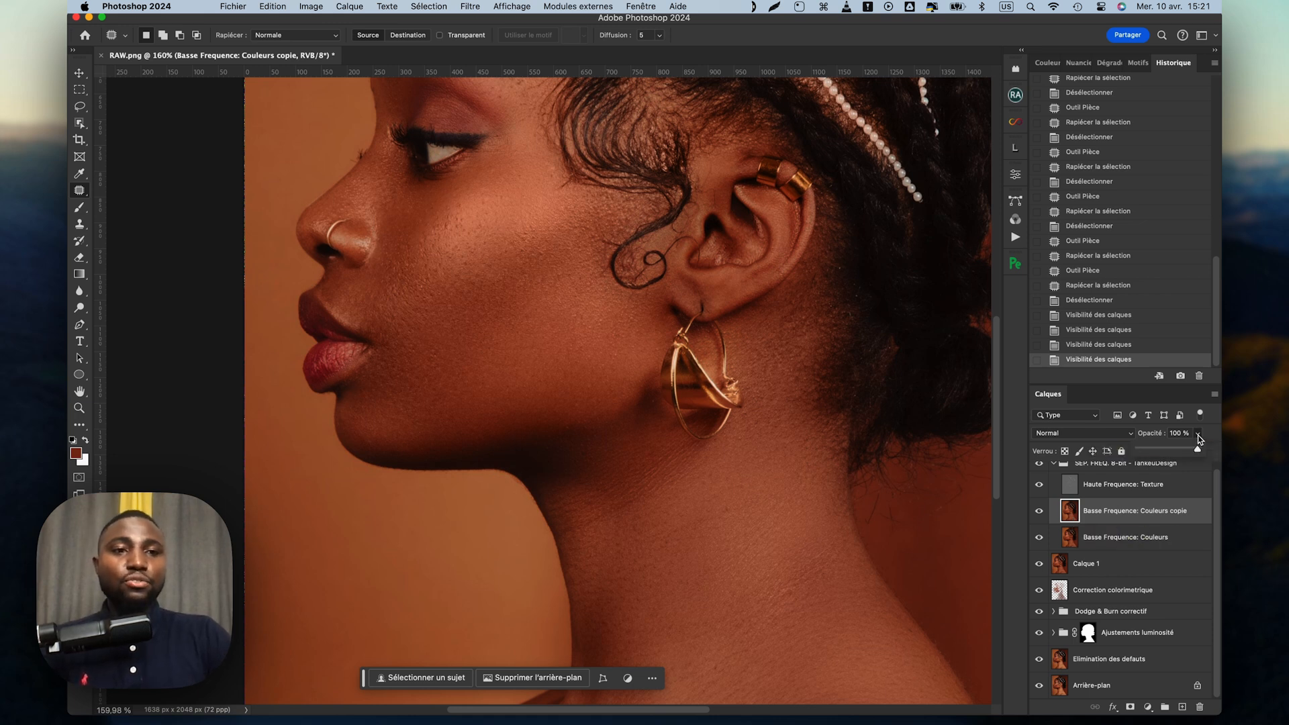
click(1198, 451)
drag(1198, 453, 1180, 454)
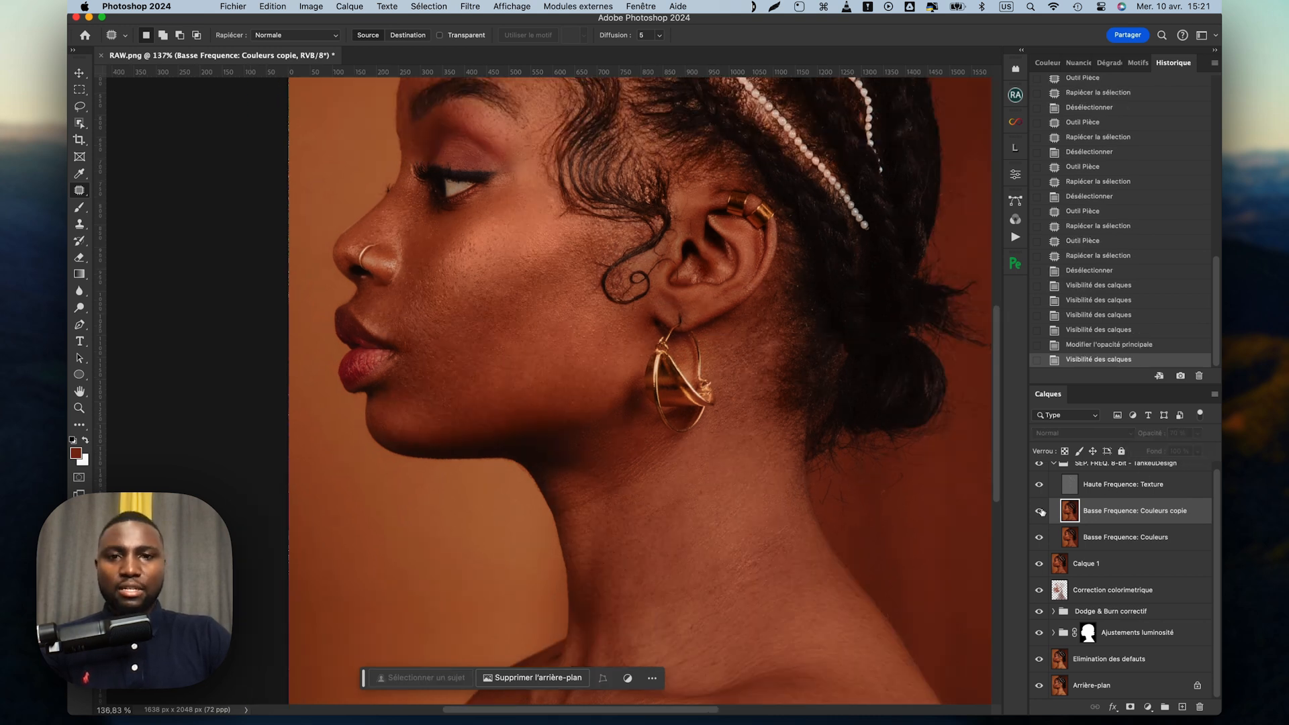
Step: Compare the portrait with and without the Basse Frequence: Couleurs copie layer and inspect the cheek's skin texture up close
click(1040, 512)
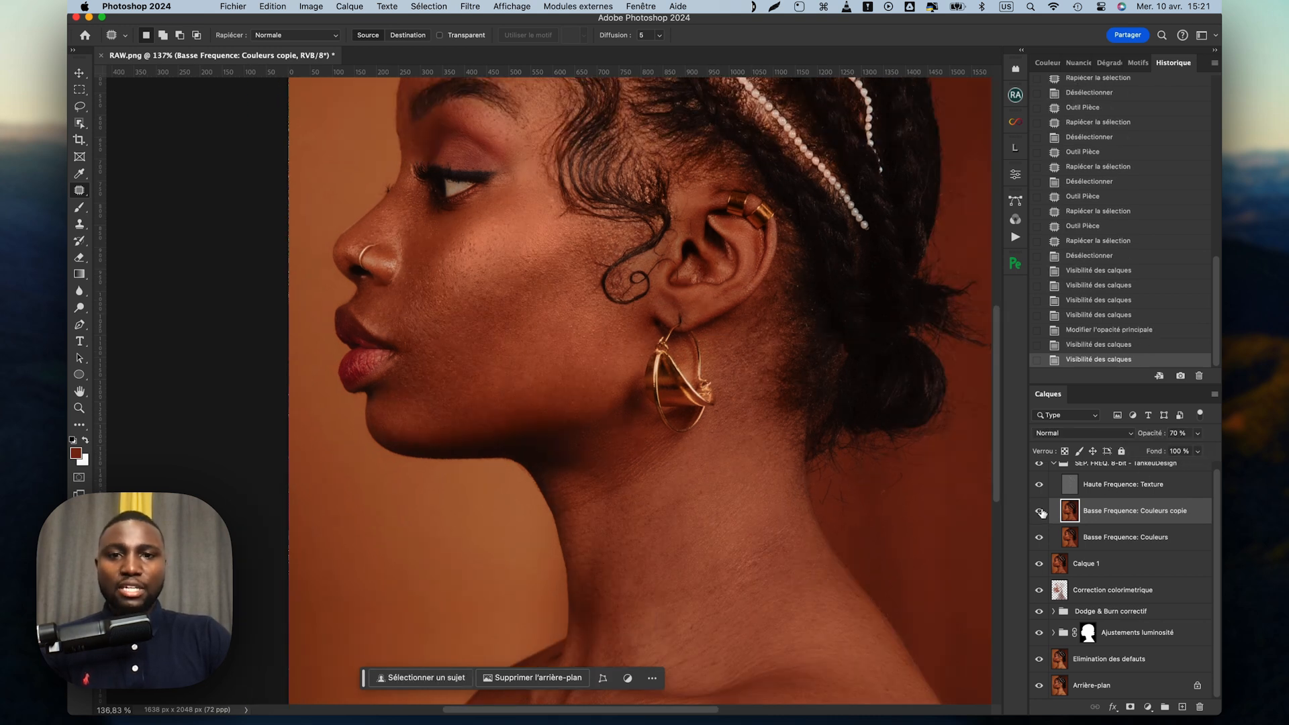
click(1040, 511)
click(1040, 512)
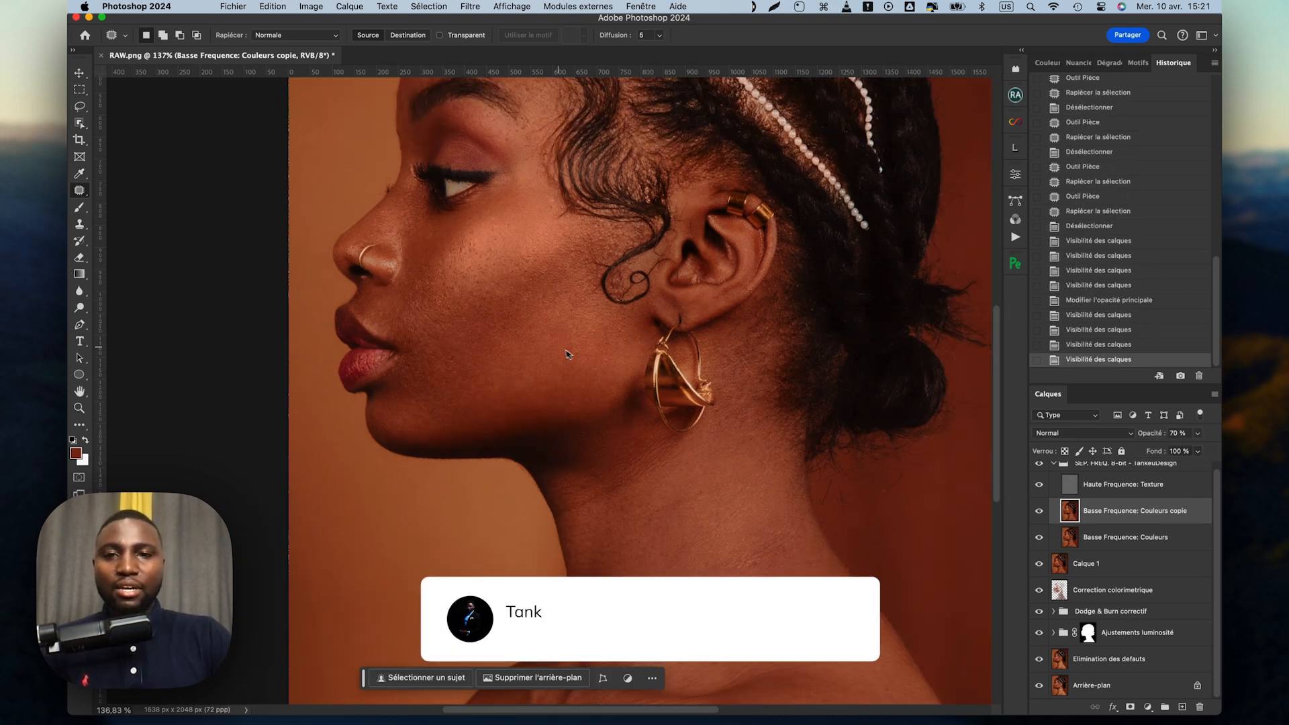
scroll(560, 352, up, 3)
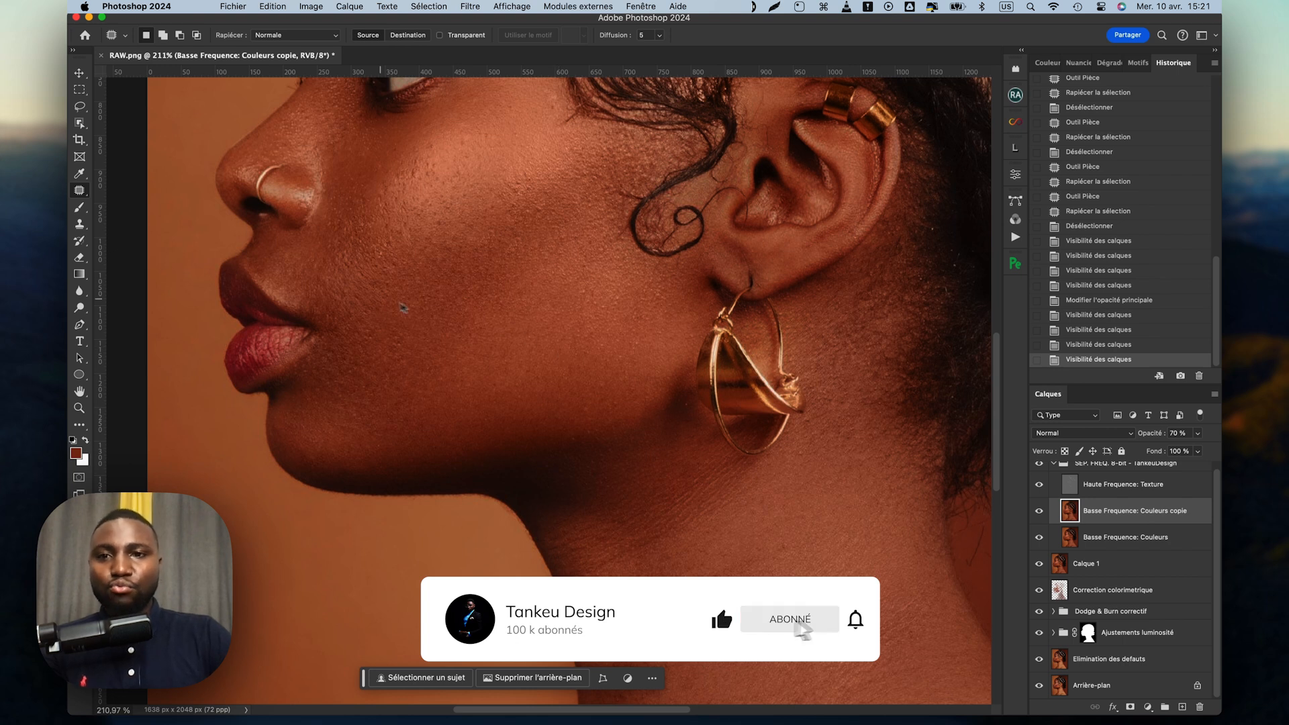
scroll(381, 300, up, 3)
scroll(381, 304, up, 1)
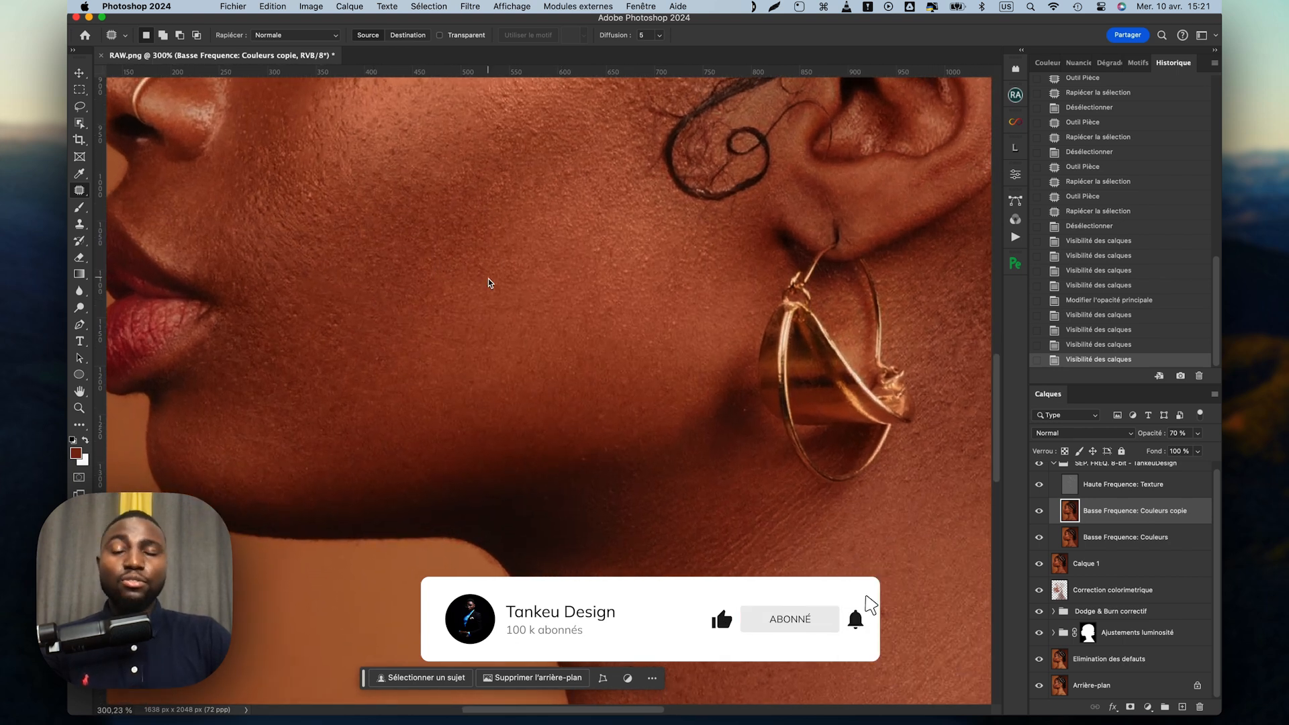
scroll(489, 279, up, 5)
scroll(489, 279, left, 5)
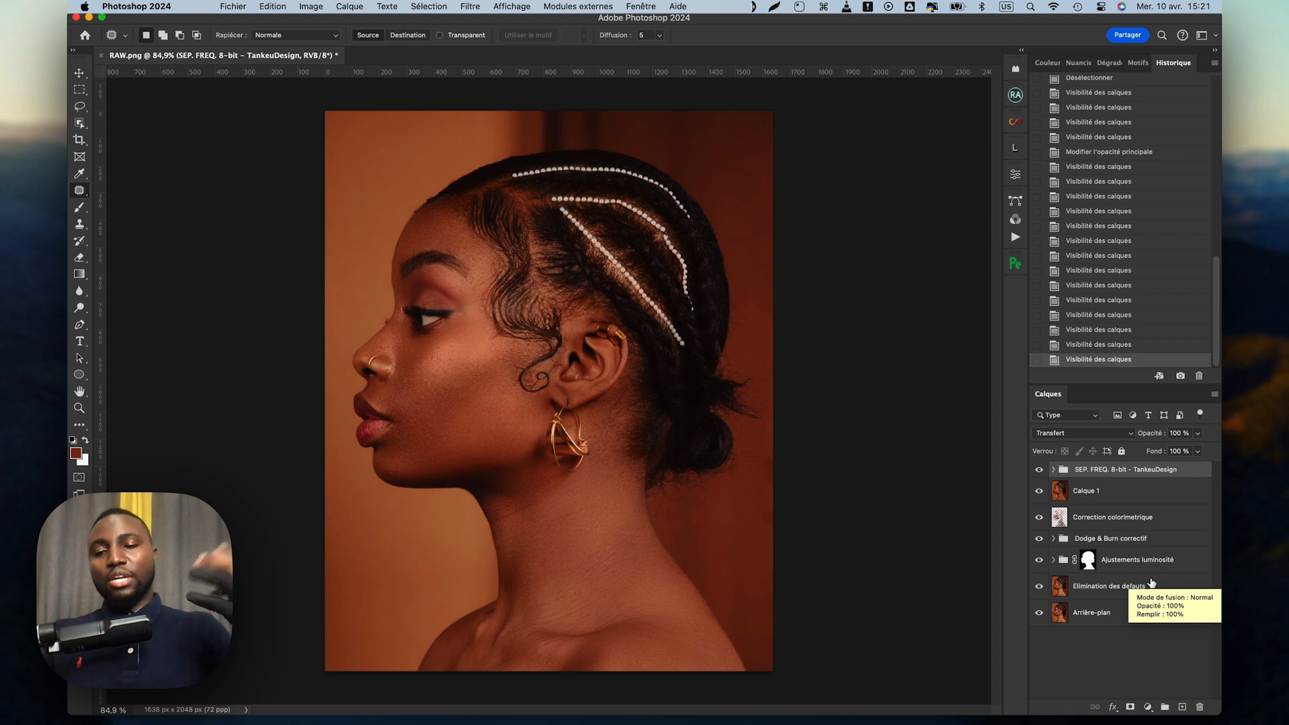
Step: Run the Dodge & Burn - TankeuDesign action and hide Aide Visuelle D&B plus the layers from Elimination des defauts up to SEP. FREQ. 8-bit
click(1014, 237)
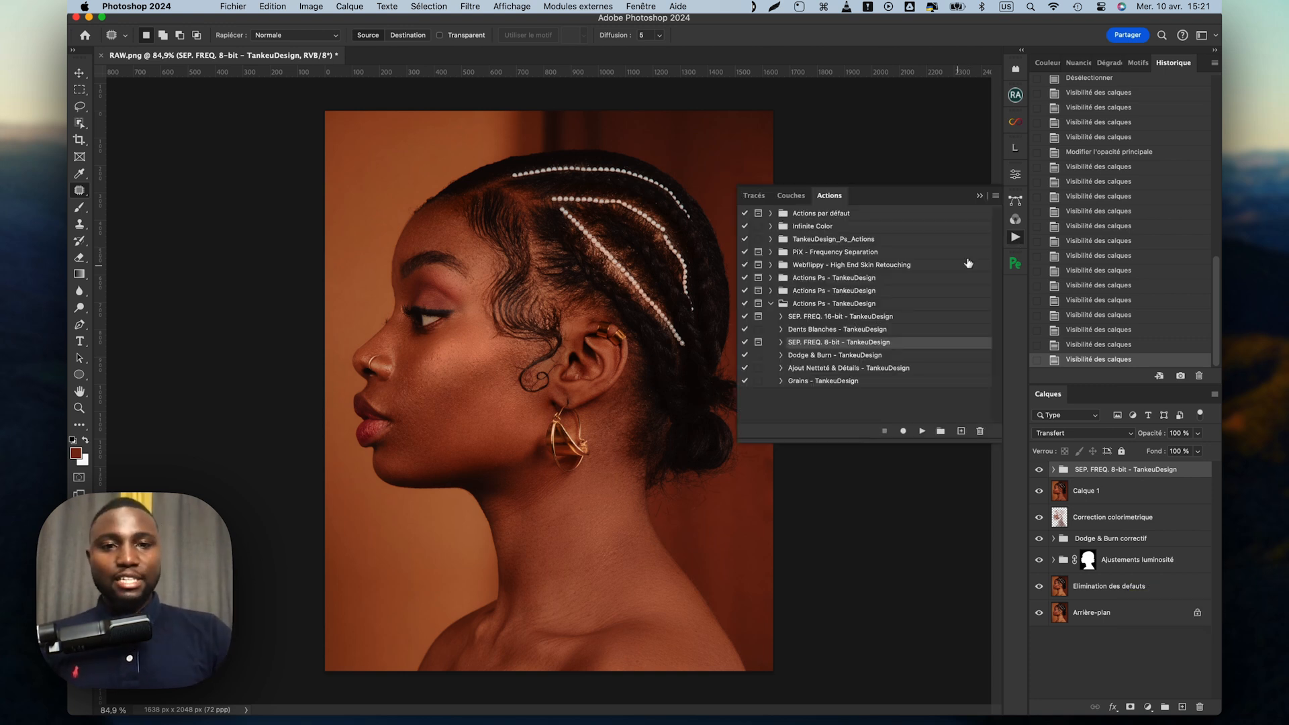
click(852, 356)
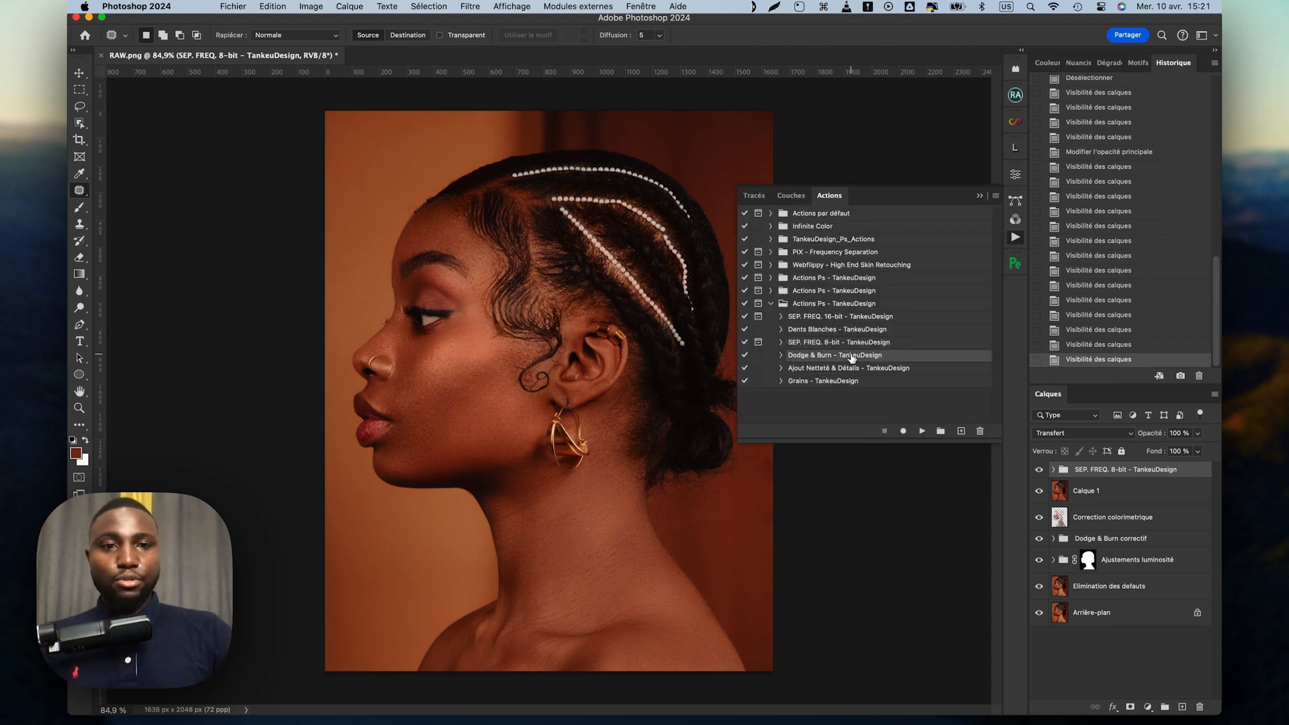
click(922, 431)
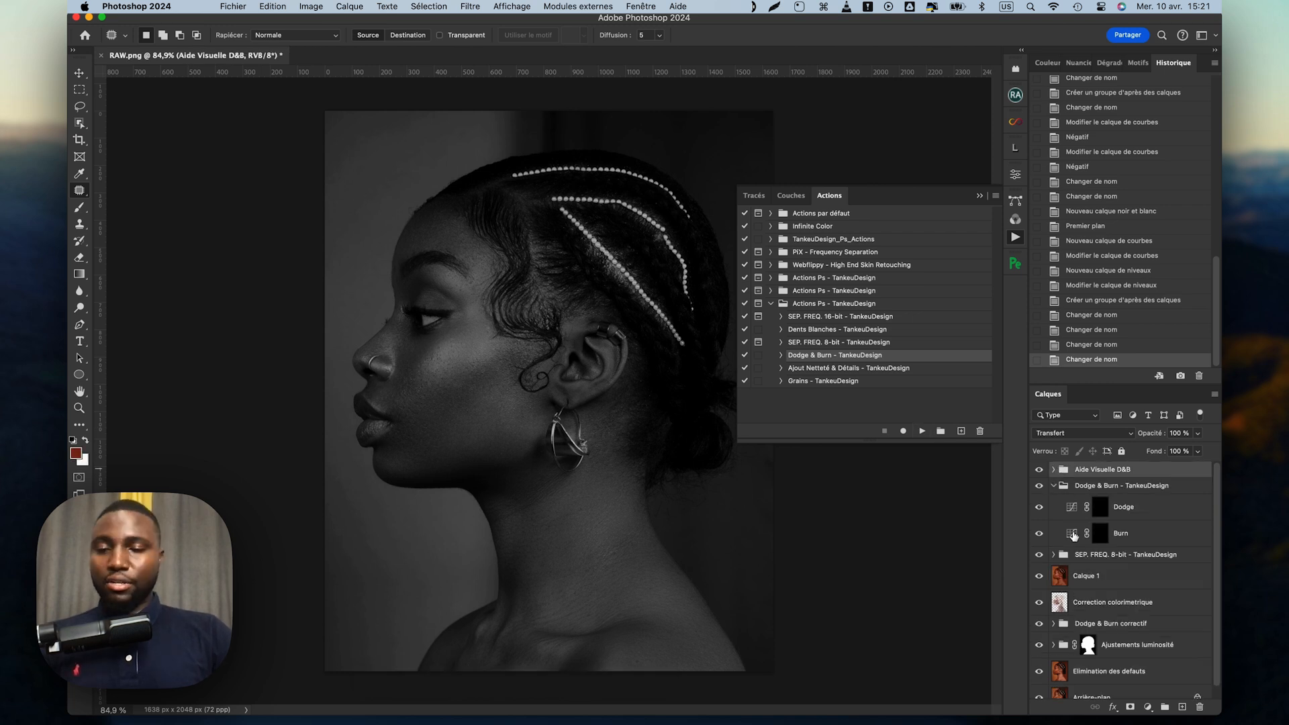
click(1040, 470)
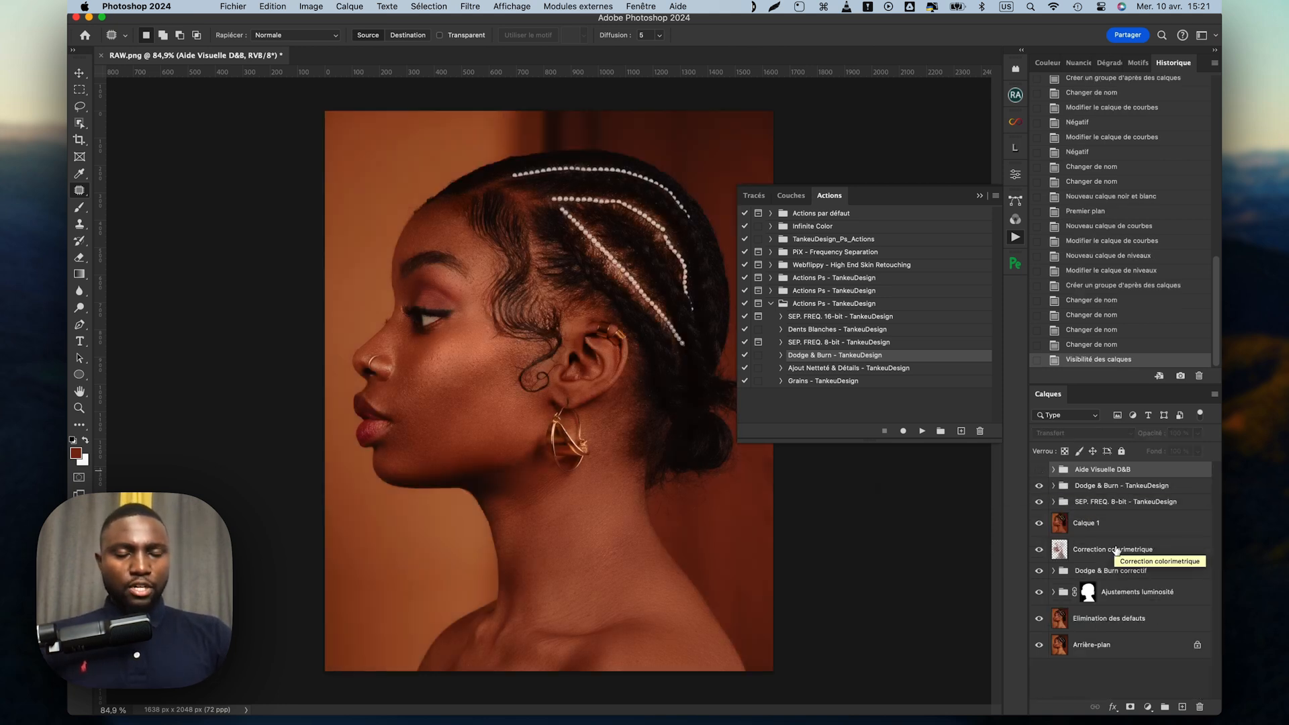
drag(1040, 618, 1041, 505)
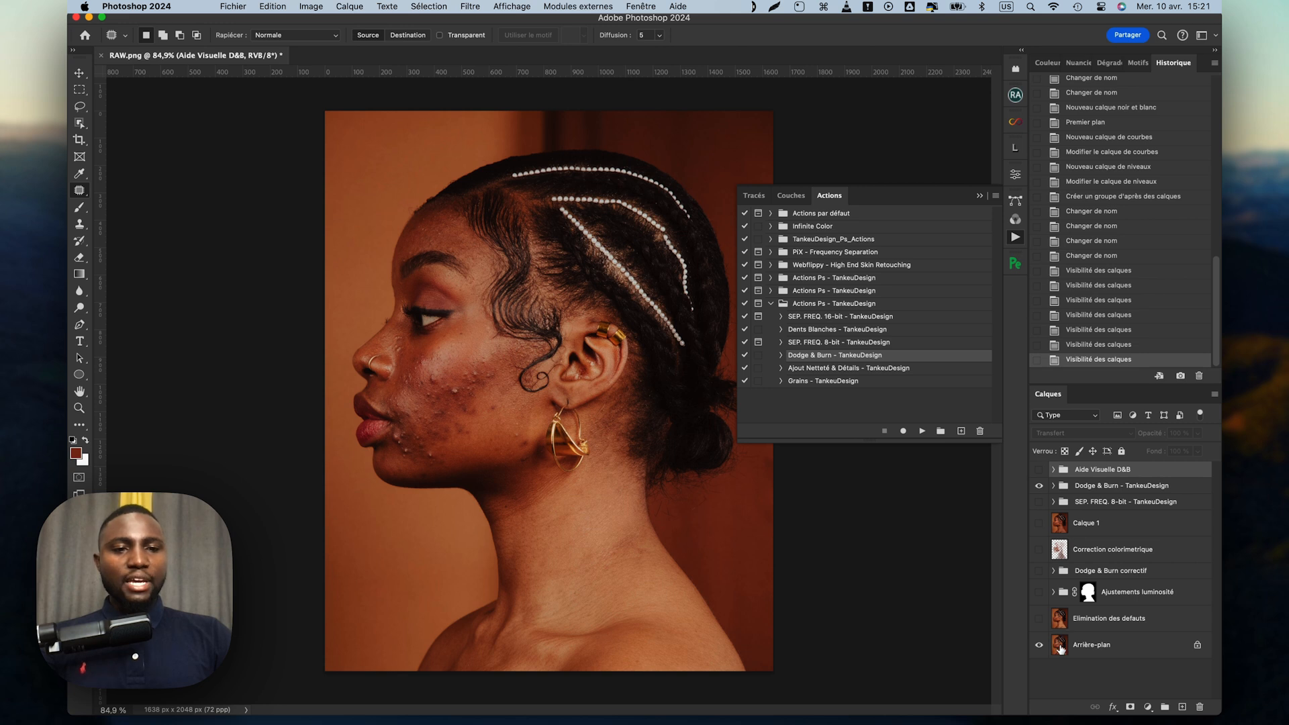
Step: Set up the Brush with 30% flow on the Burn layer's mask and show the Aide Visuelle D&B group
click(1054, 485)
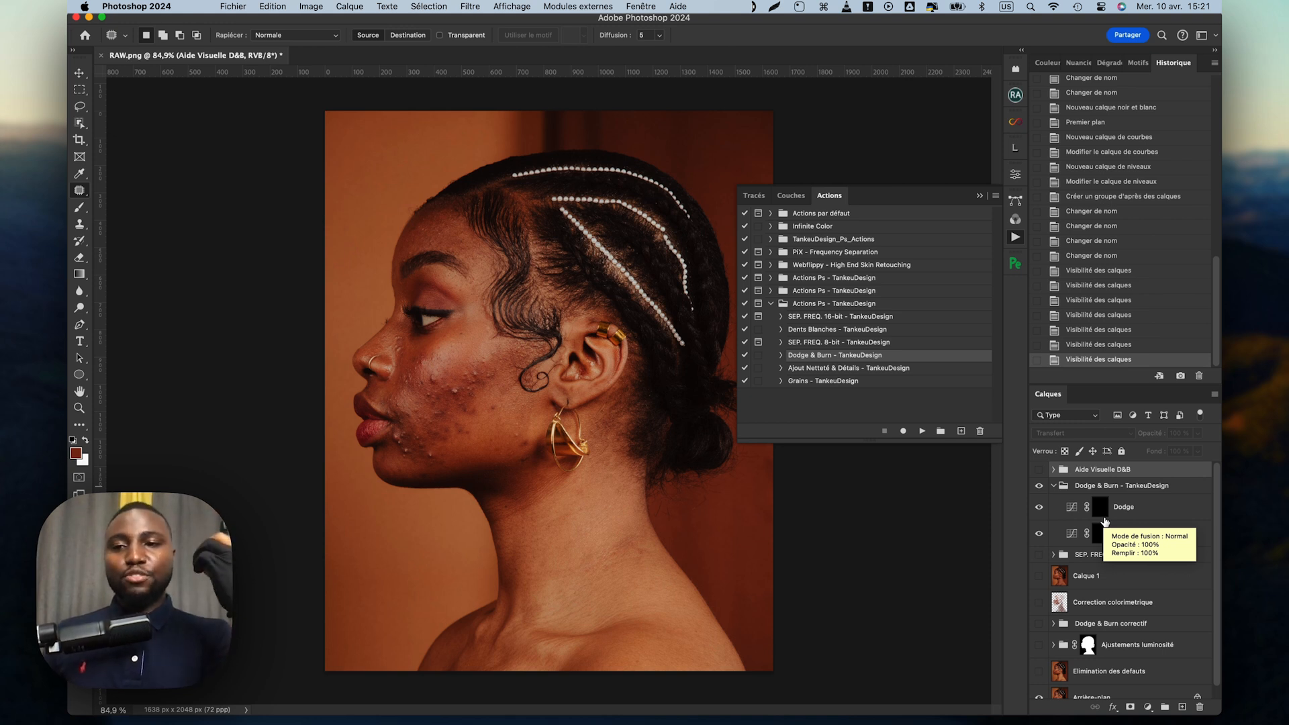
click(1102, 536)
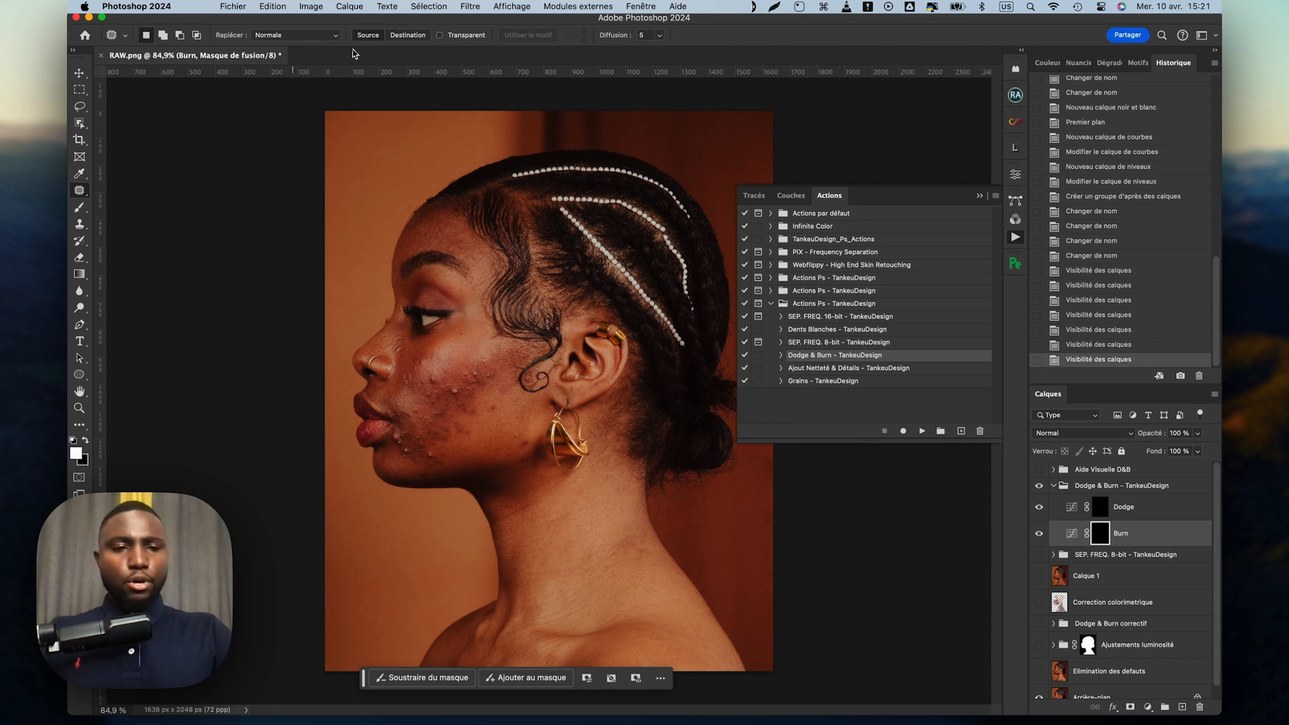
click(81, 210)
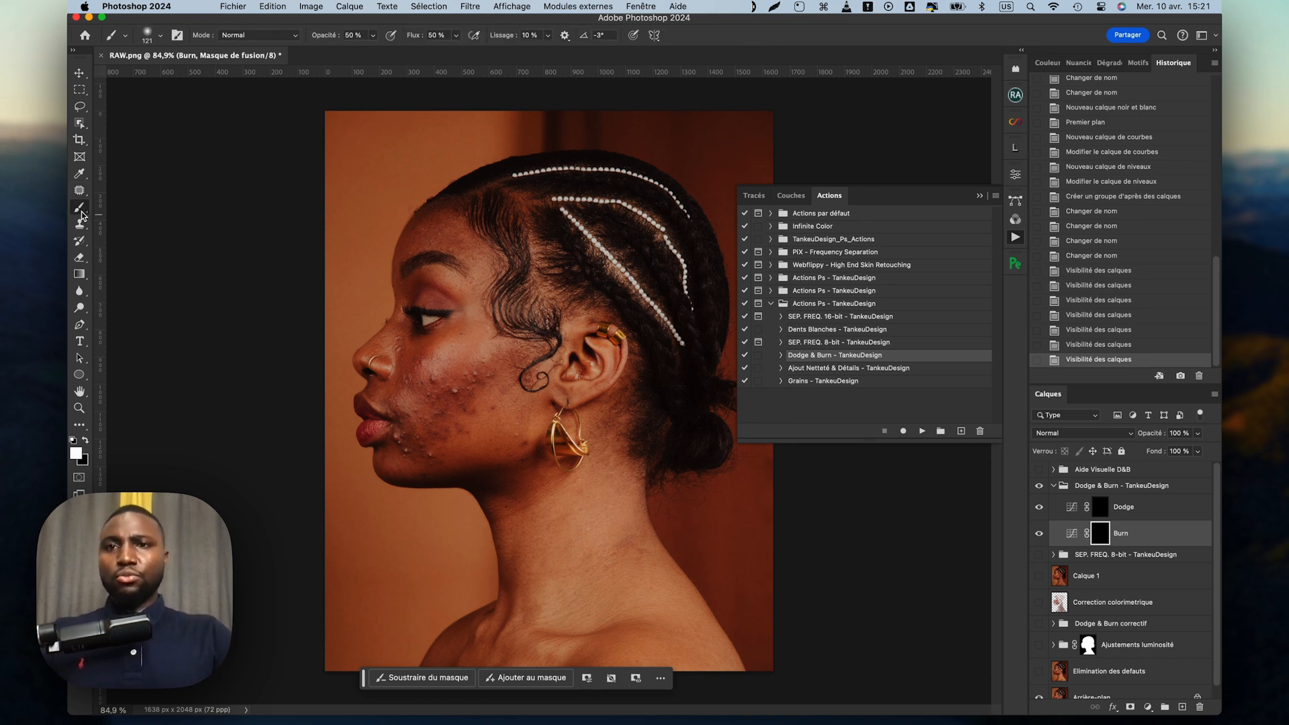
click(436, 35)
text(30)
key(Return)
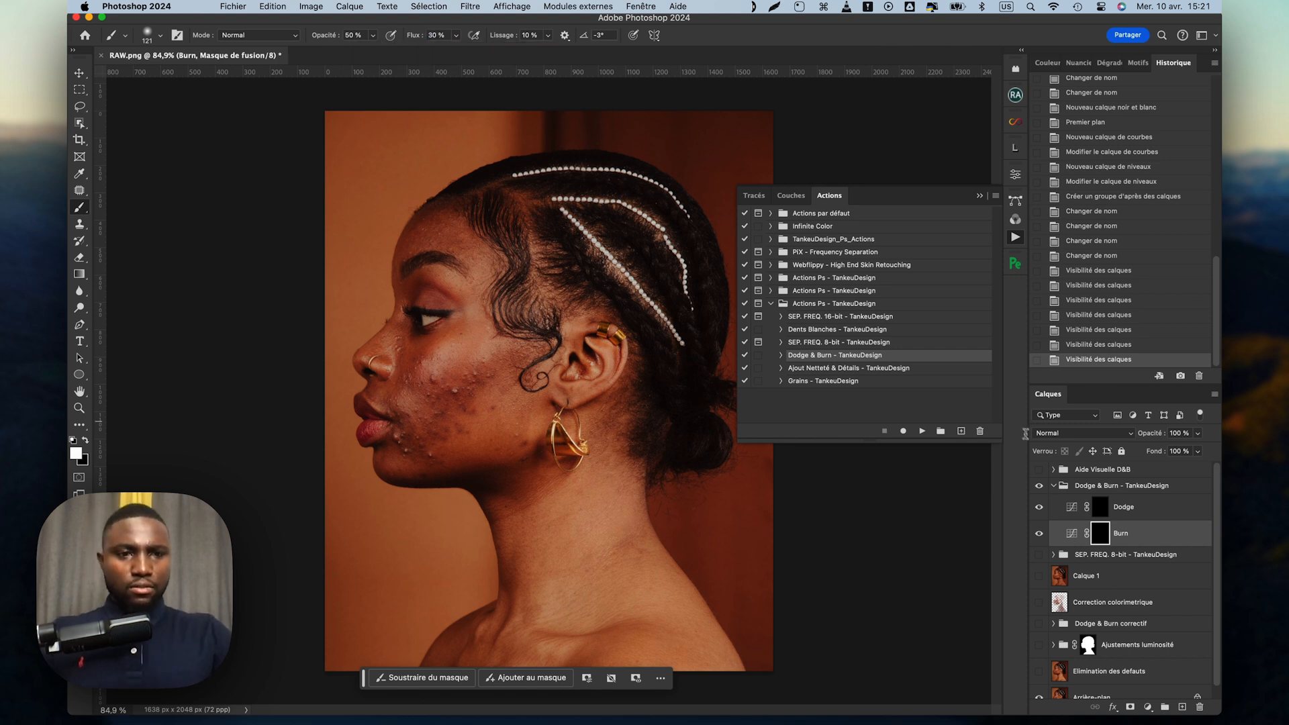
click(1038, 470)
Step: Paint the Burn mask at 30% opacity and 20% flow to darken the jawline, cheek, forehead, neck and shoulder
drag(500, 489, 498, 486)
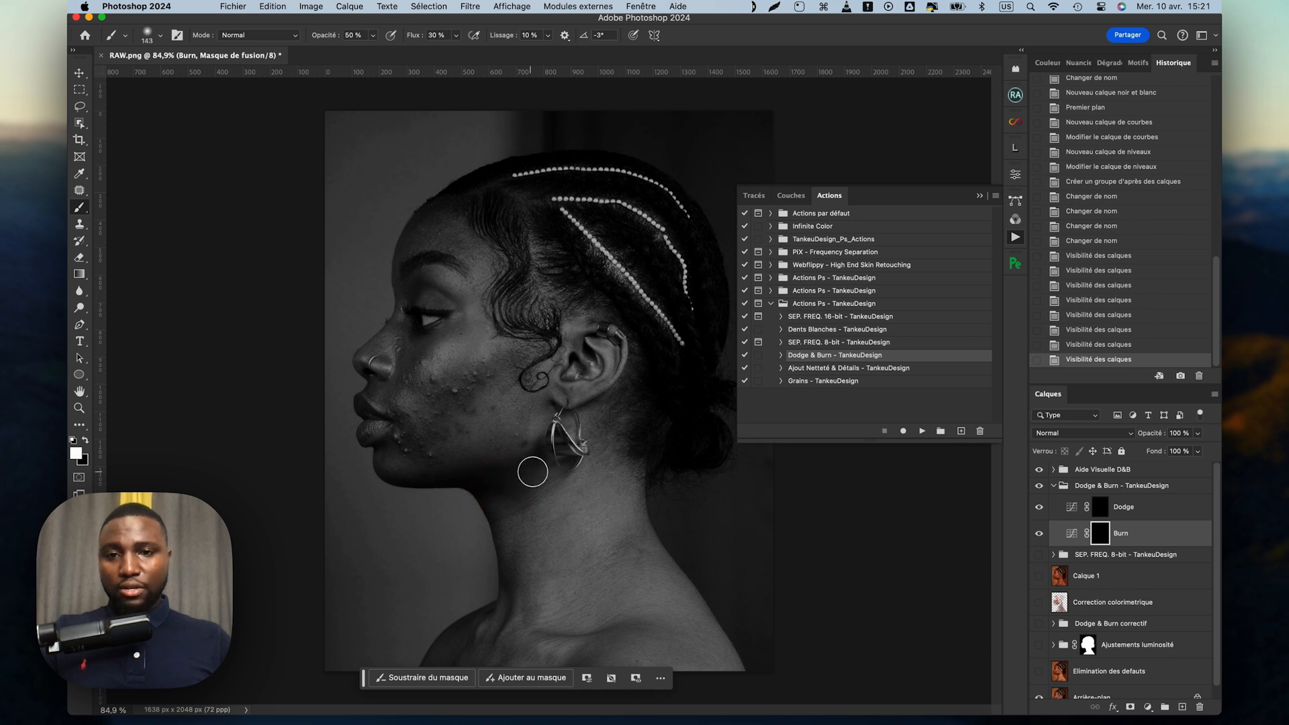
drag(402, 465, 412, 468)
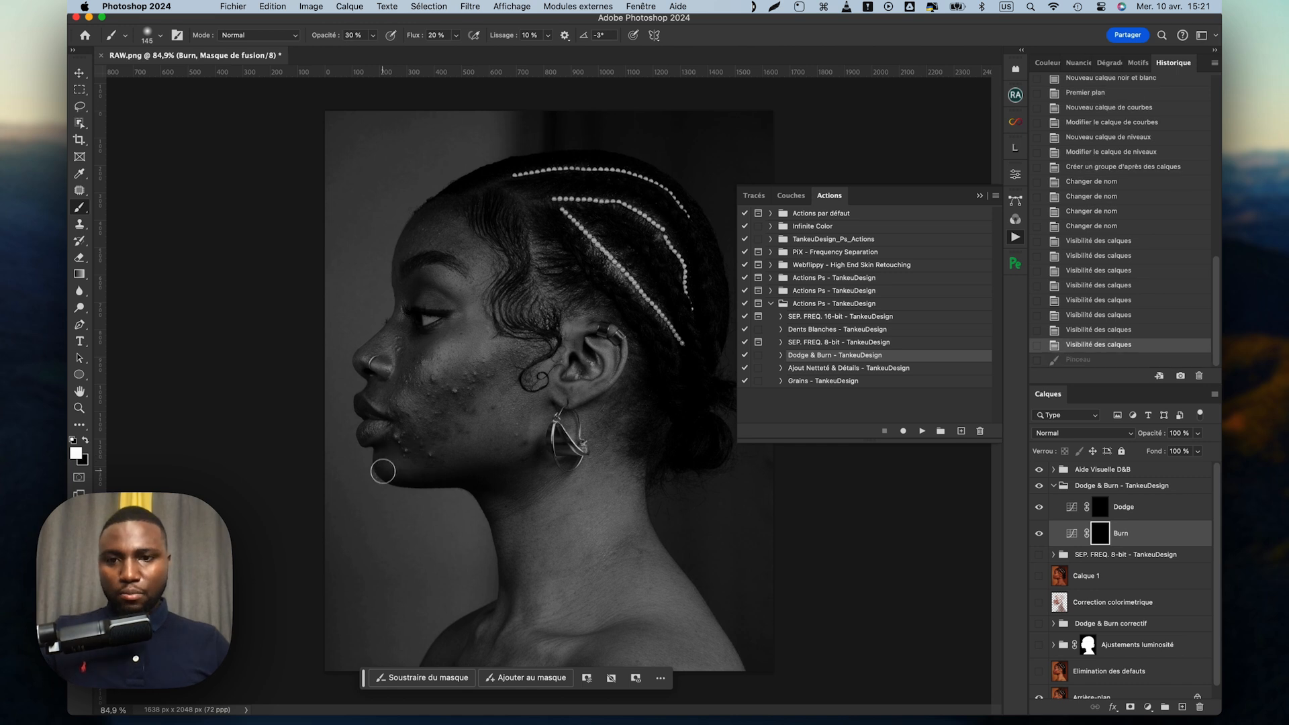
mouse_move(386, 469)
mouse_down()
mouse_move(417, 482)
mouse_move(545, 448)
mouse_up()
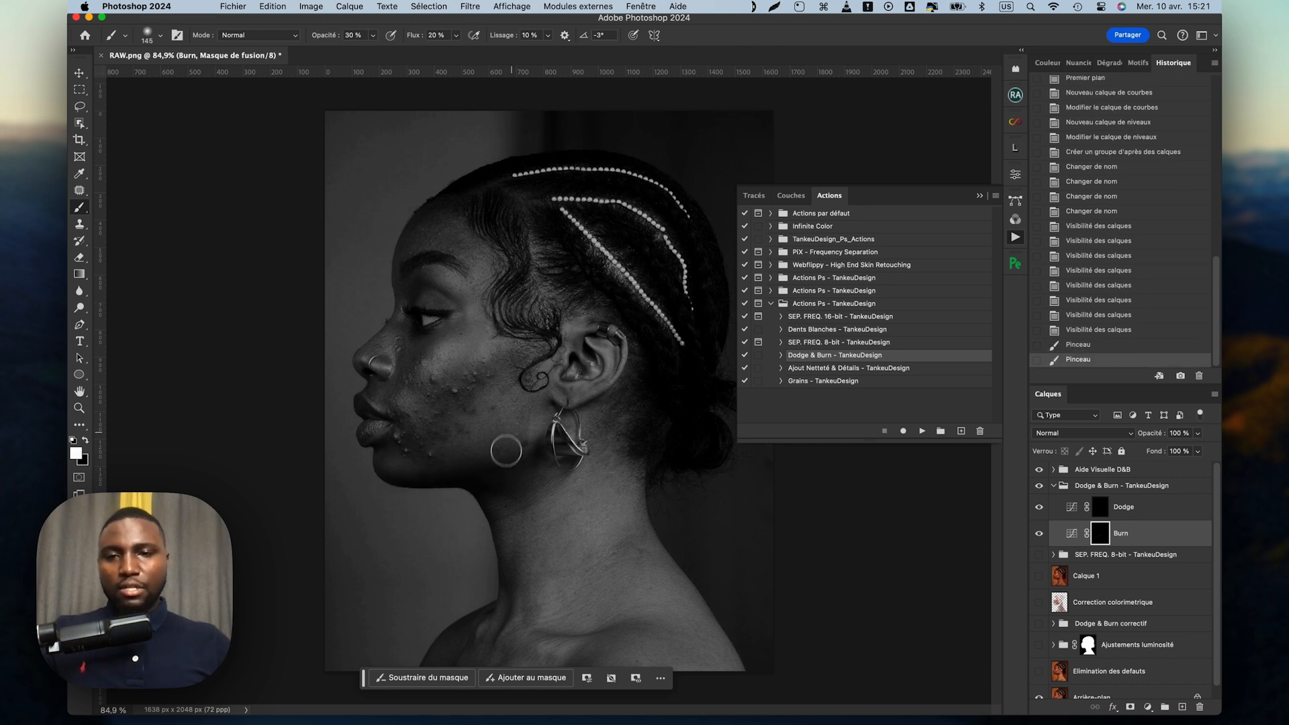
mouse_move(411, 335)
mouse_down()
mouse_move(359, 362)
mouse_move(384, 357)
mouse_move(396, 380)
mouse_move(375, 395)
mouse_move(378, 438)
mouse_move(438, 339)
mouse_up()
mouse_move(452, 250)
mouse_down()
mouse_move(468, 251)
mouse_move(448, 235)
mouse_up()
drag(522, 440, 530, 452)
drag(558, 607, 595, 648)
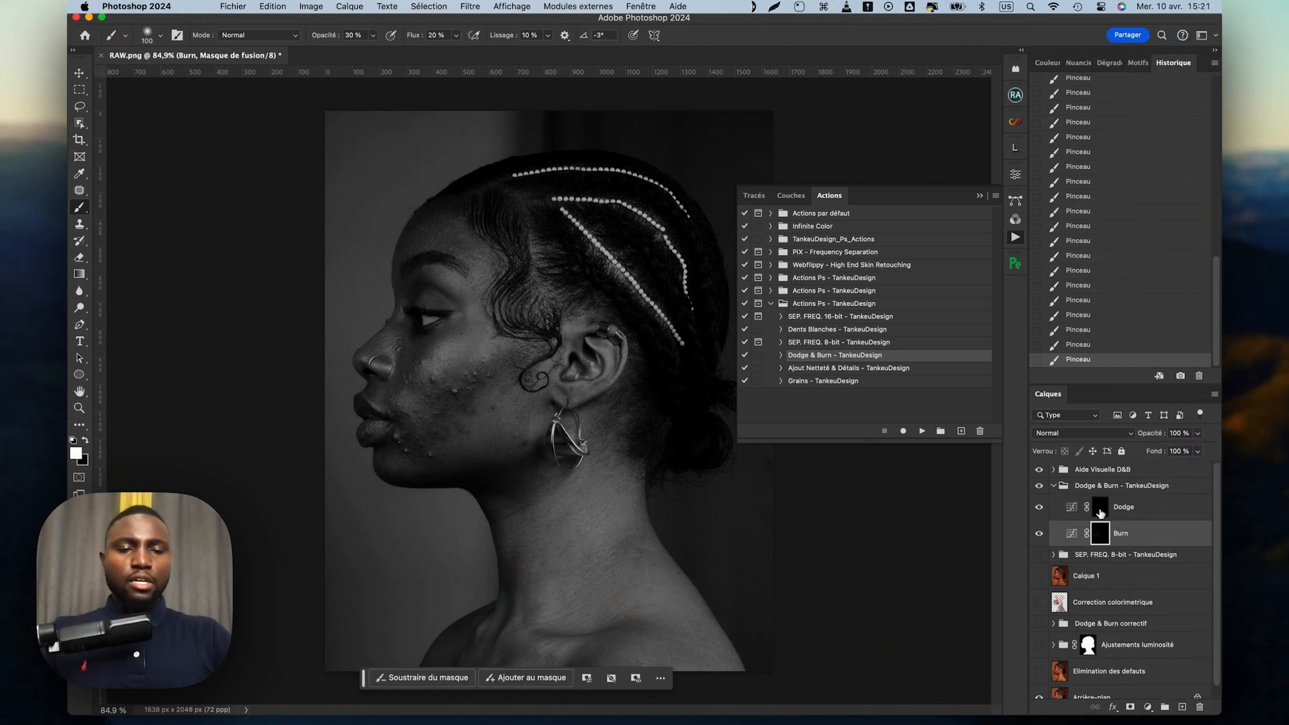
Step: Paint the Dodge mask with 20% opacity and 10% flow to brighten the lit areas of the neck and shoulder
click(1101, 508)
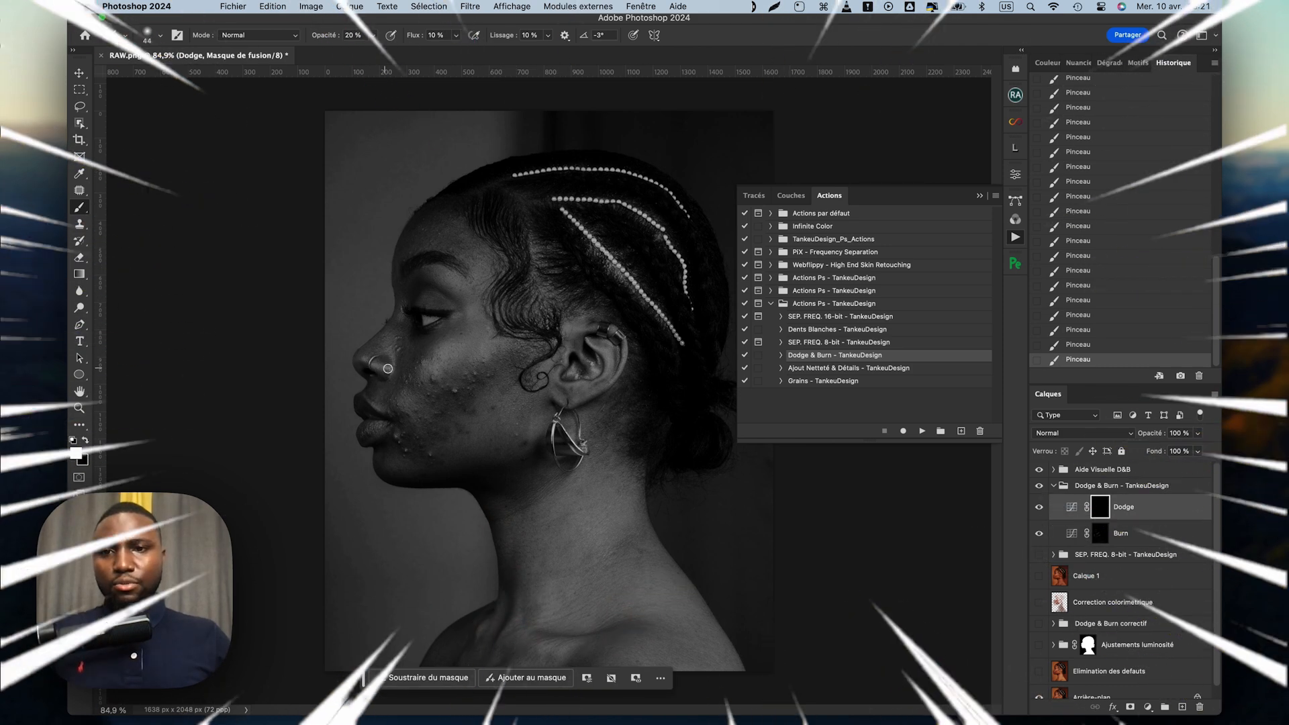
drag(567, 527, 580, 516)
drag(576, 598, 567, 598)
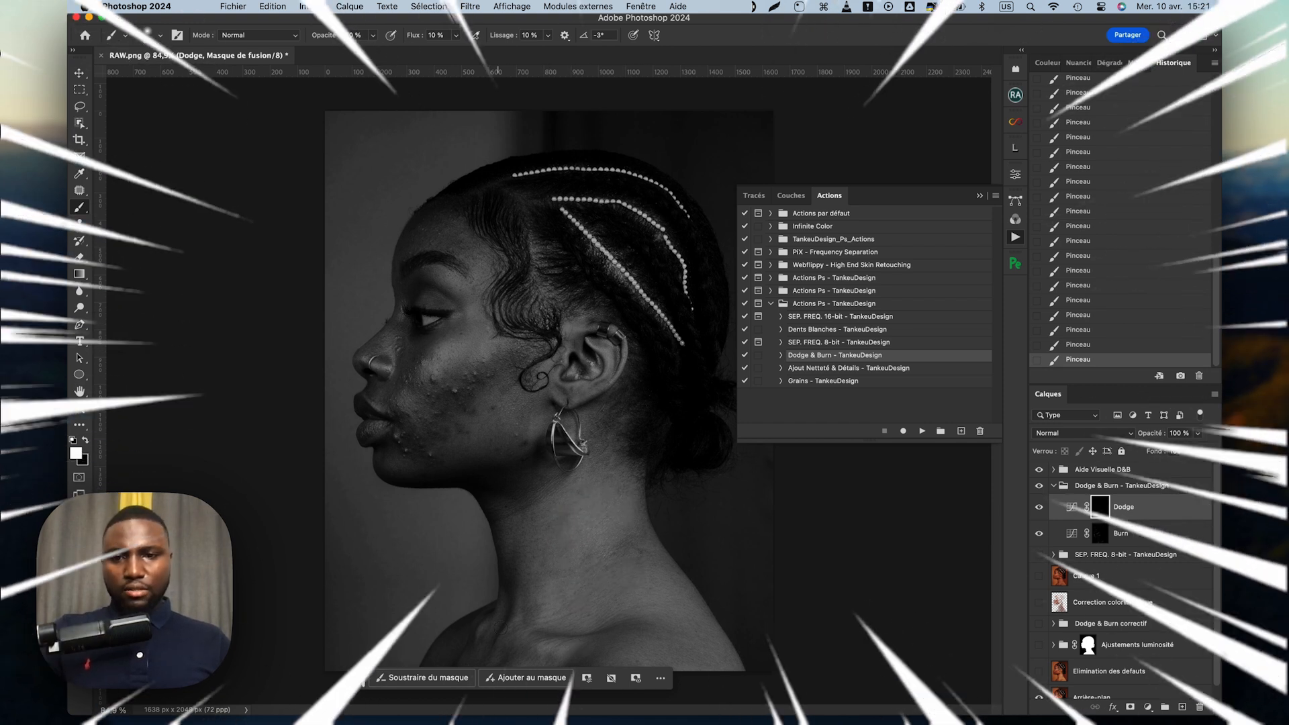
Step: Hide Aide Visuelle D&B, show the layers from Elimination des defauts up to SEP. FREQ. 8-bit, and compare with and without Dodge & Burn
click(1039, 469)
click(1053, 485)
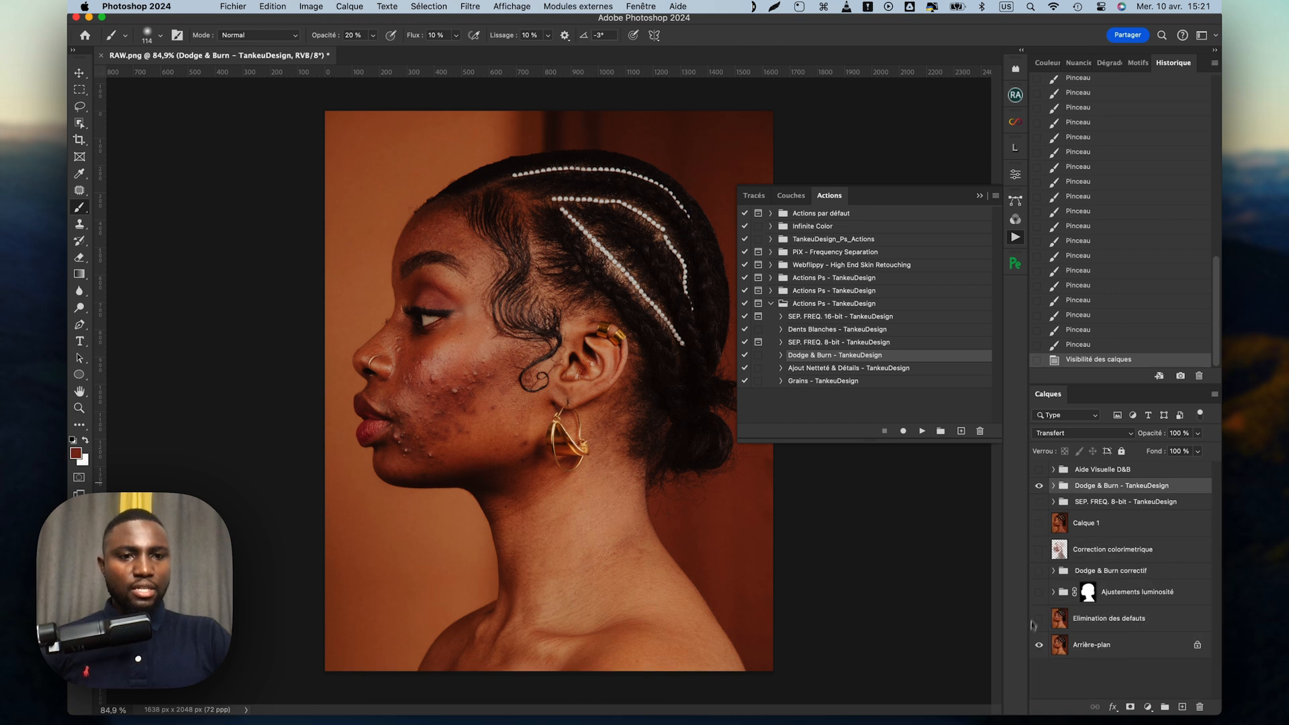
click(1039, 618)
click(1039, 592)
click(1040, 571)
click(1040, 550)
click(1040, 524)
click(1039, 502)
click(1039, 488)
click(1039, 488)
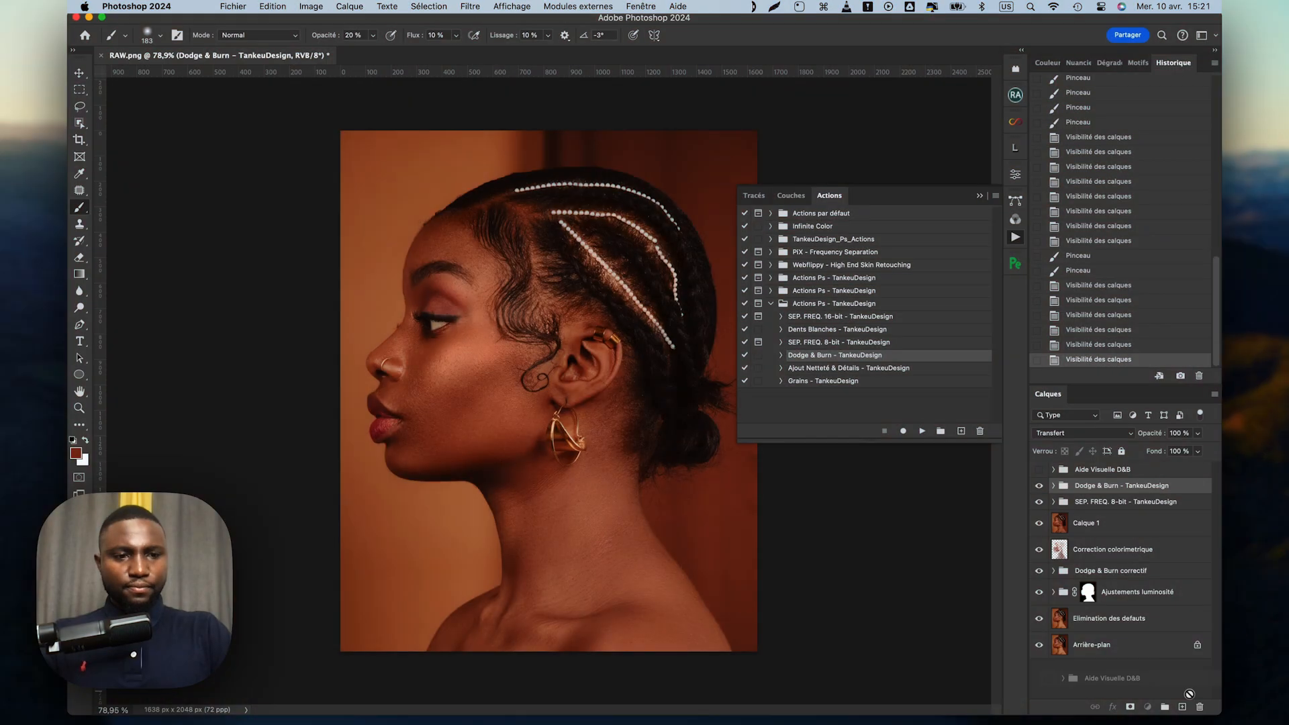
Step: Delete the Aide Visuelle D&B group and add an adjusted Correction sélective layer above Dodge & Burn, comparing its effect
drag(1198, 679, 1198, 707)
click(1149, 707)
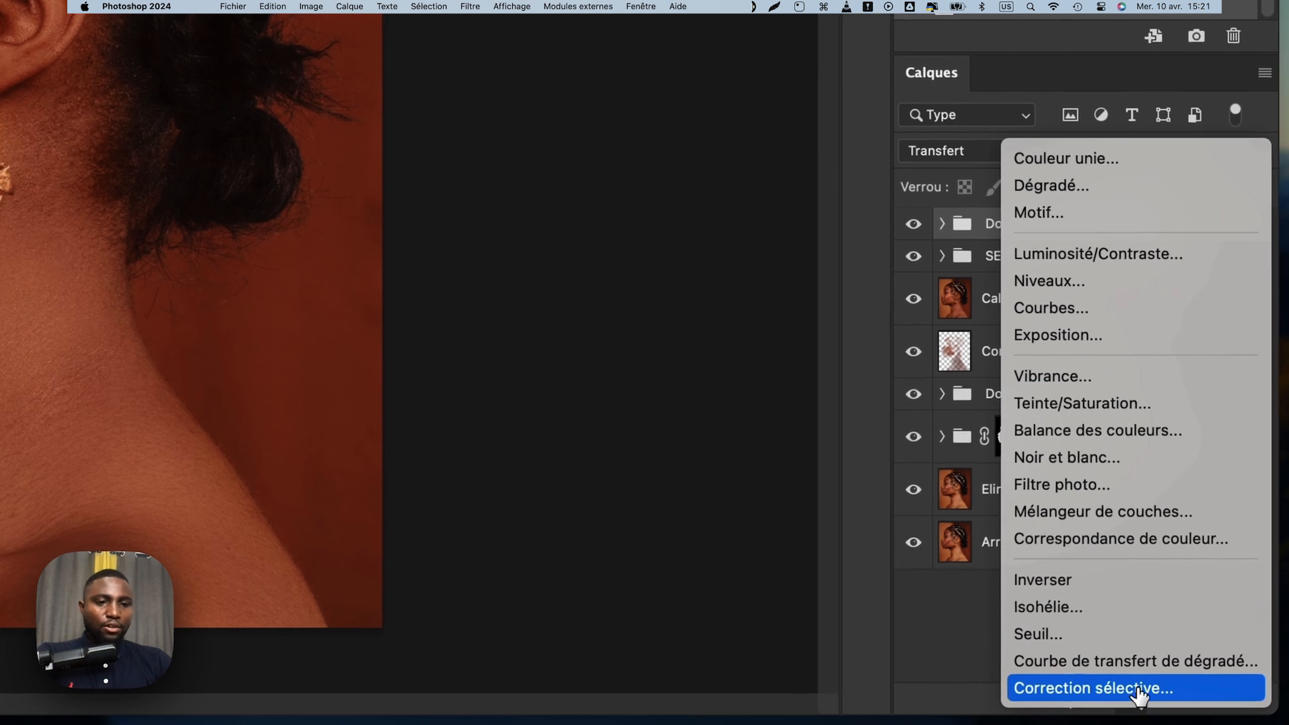
click(1139, 692)
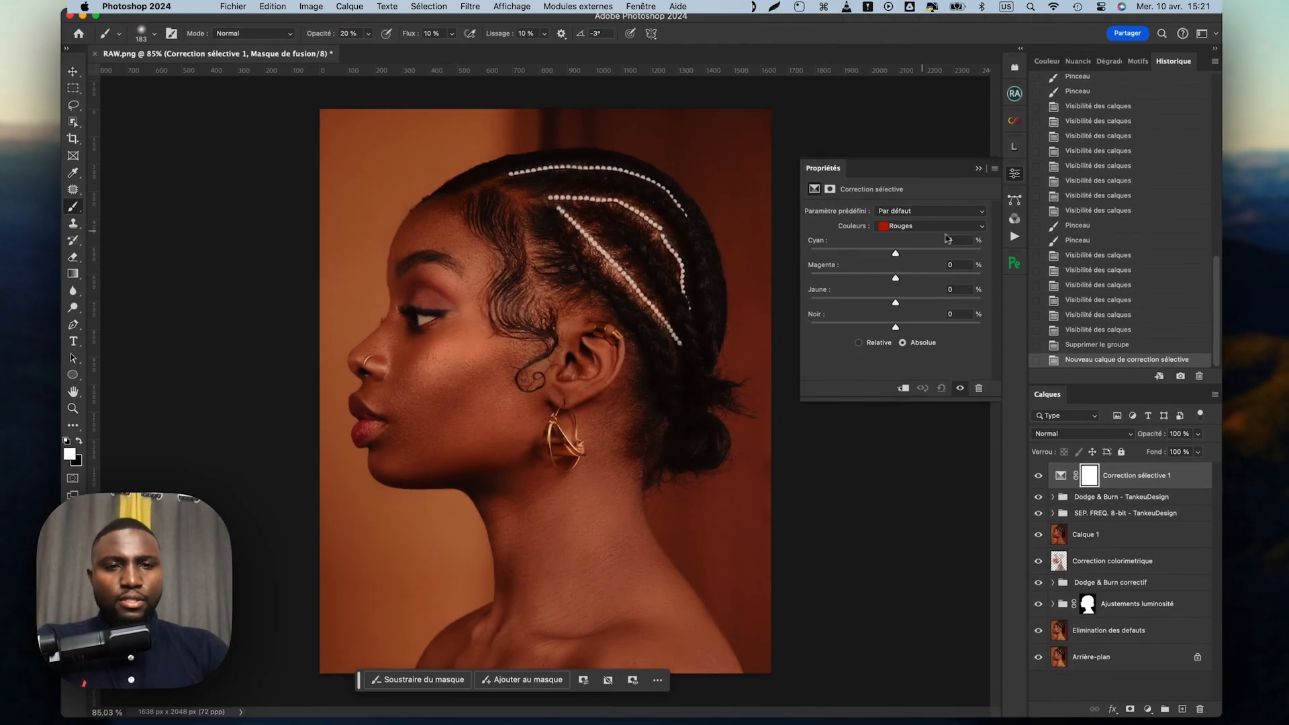
click(917, 227)
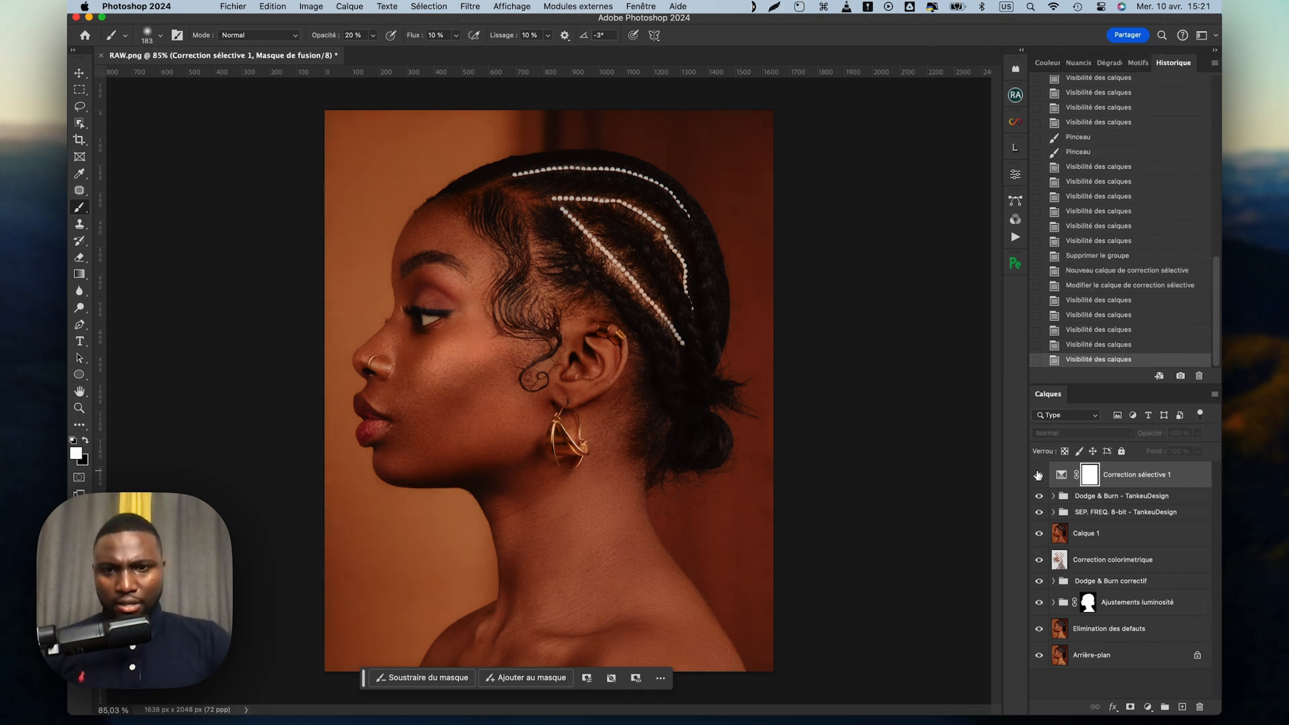
click(1038, 475)
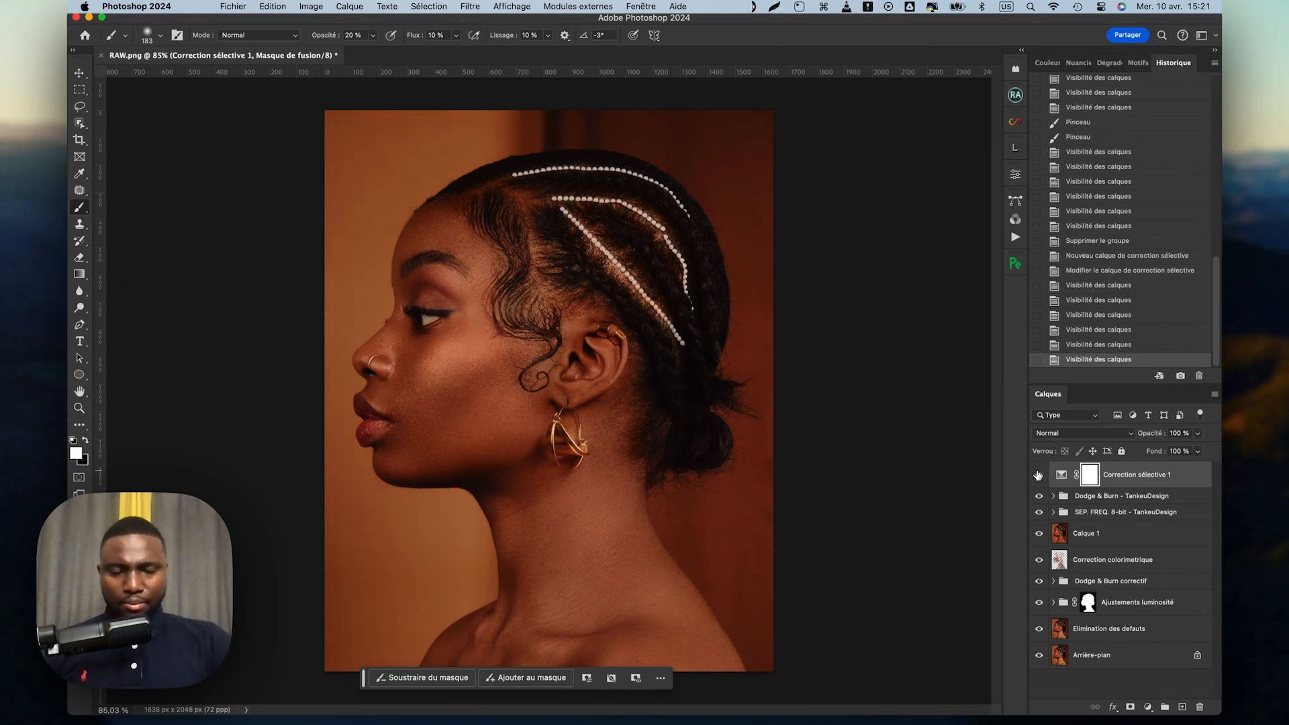
Step: Add a Balance des couleurs layer with Tons foncés at +3 red and +2 green, and compare its effect
click(1149, 707)
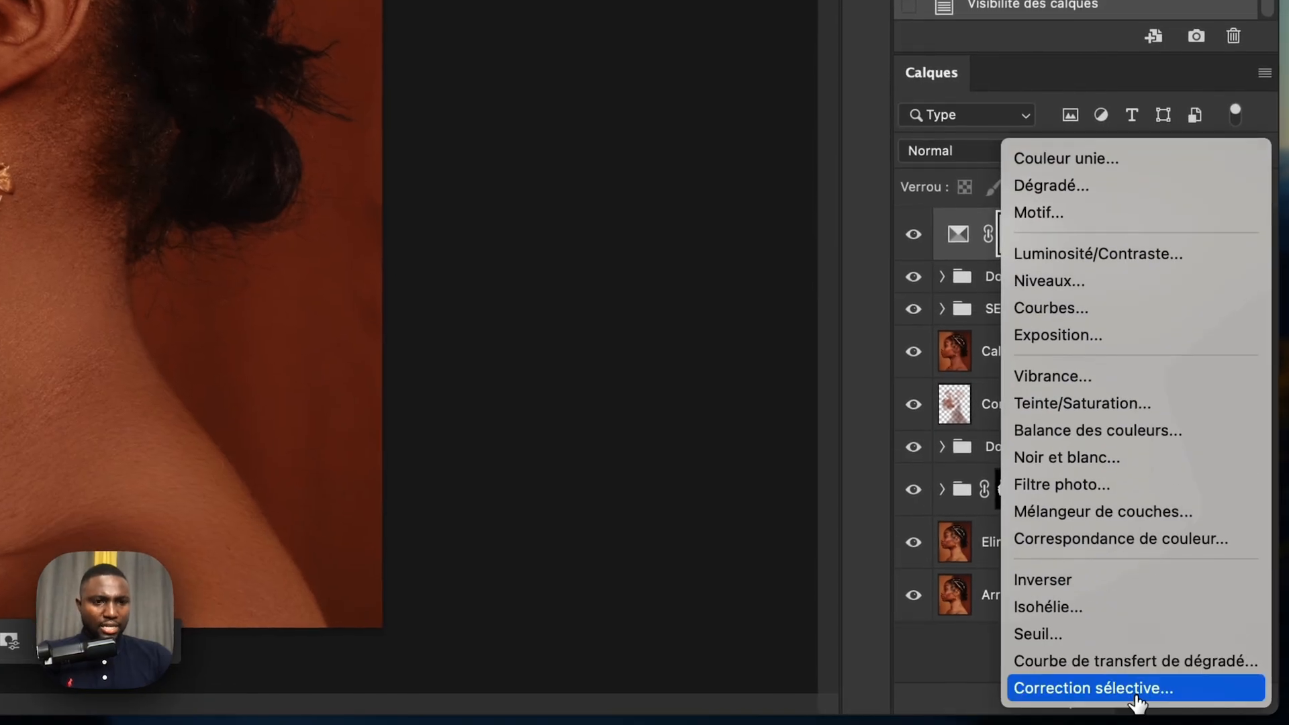
click(1154, 437)
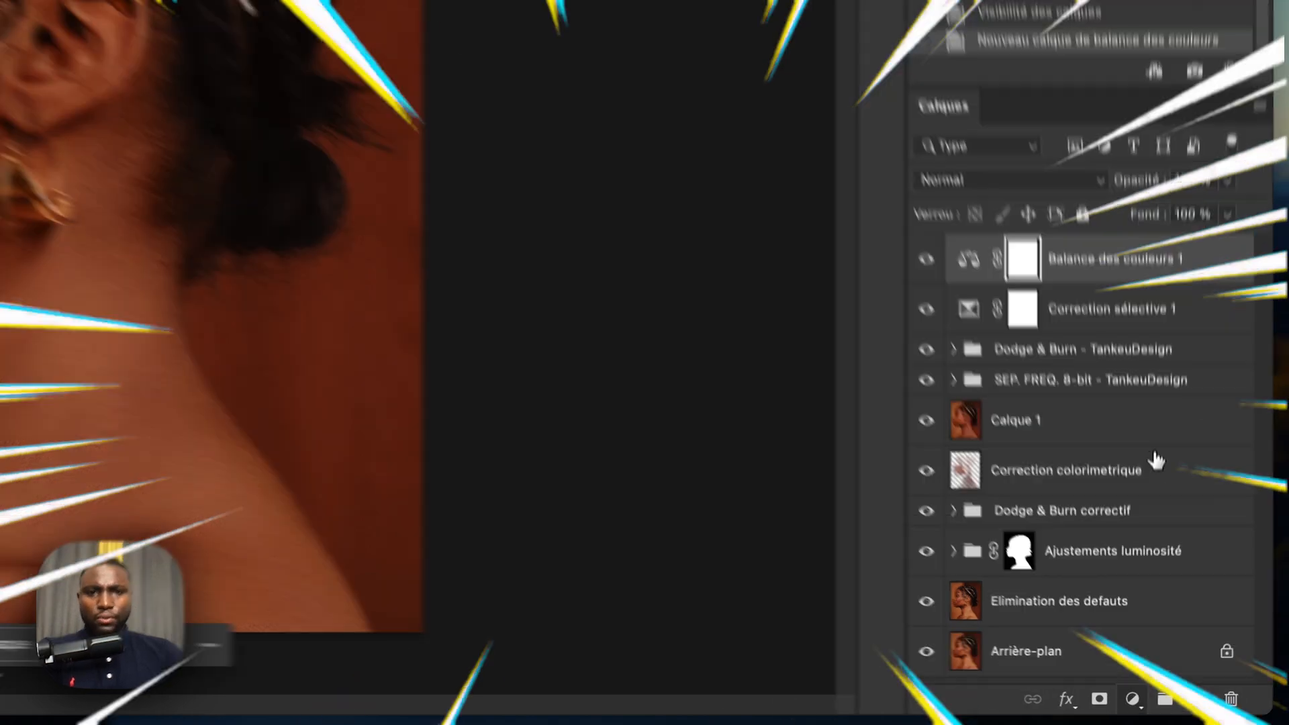
drag(880, 242, 877, 286)
click(926, 212)
click(906, 199)
click(1040, 475)
click(1040, 474)
click(1039, 475)
click(1039, 475)
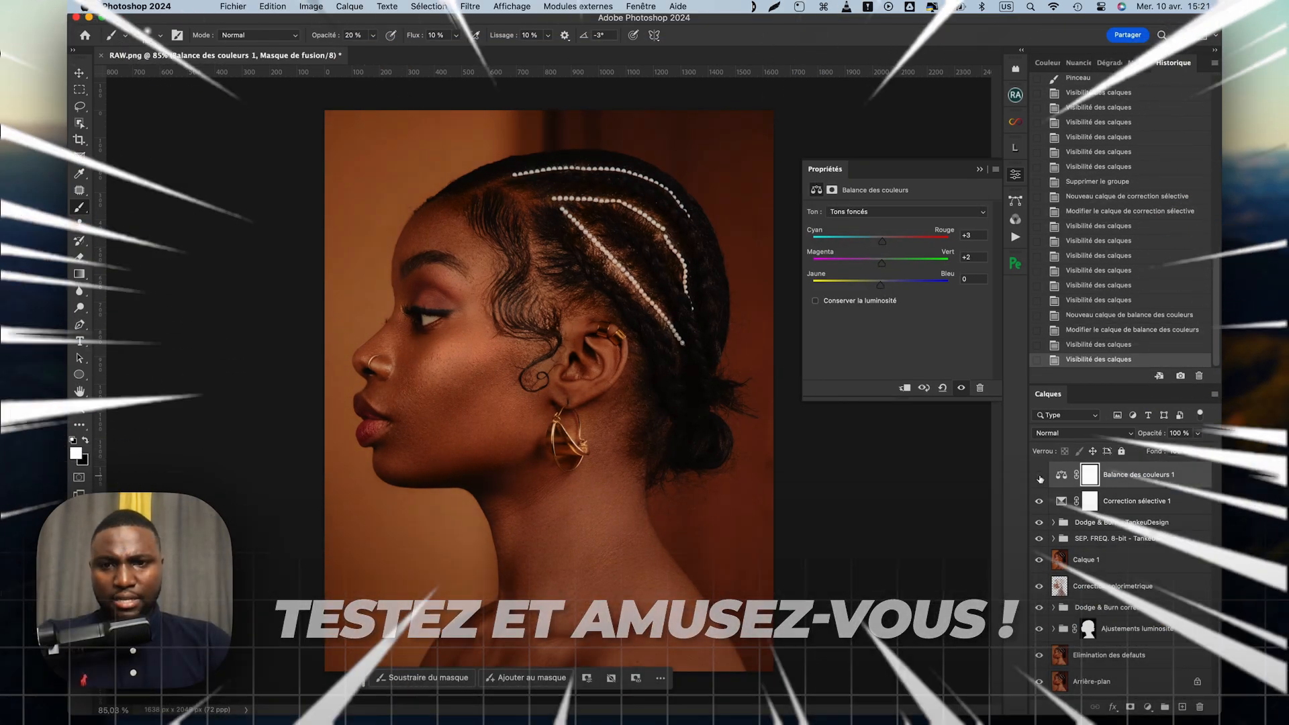
click(981, 169)
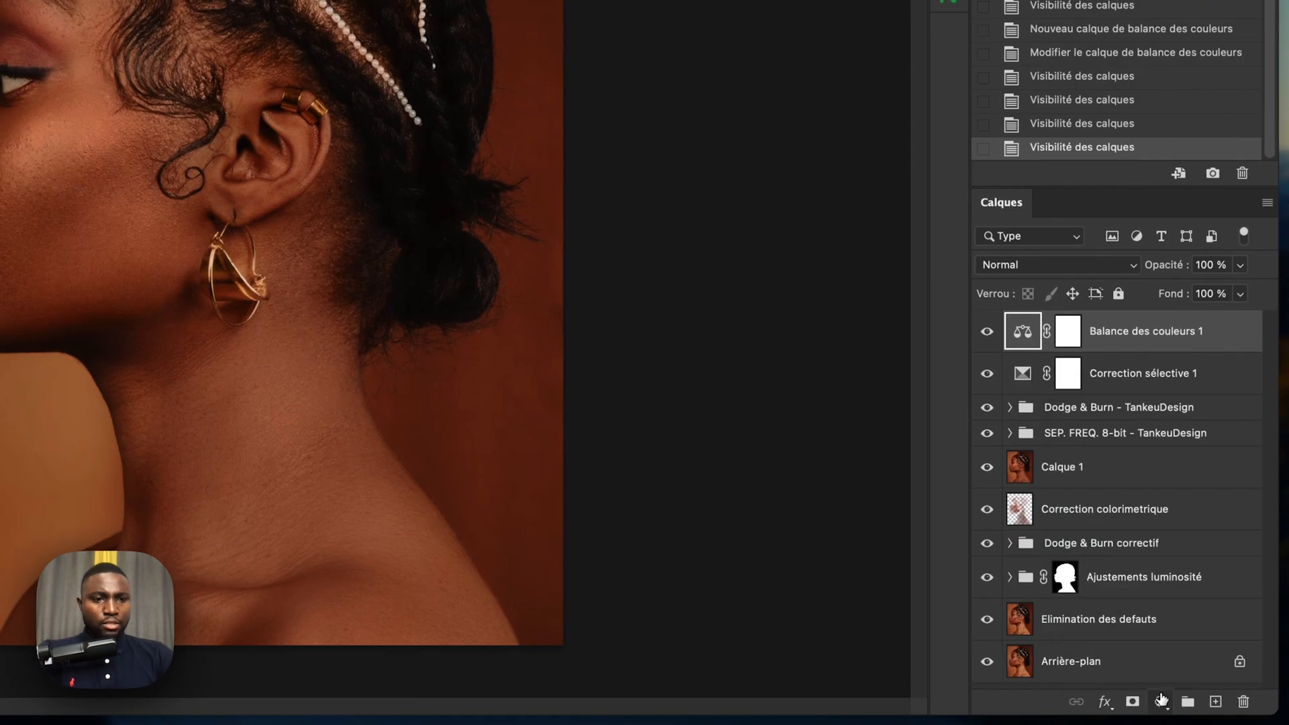
Step: Add a Niveaux adjustment layer with the black input at 6 and a slightly lowered white input
click(1148, 707)
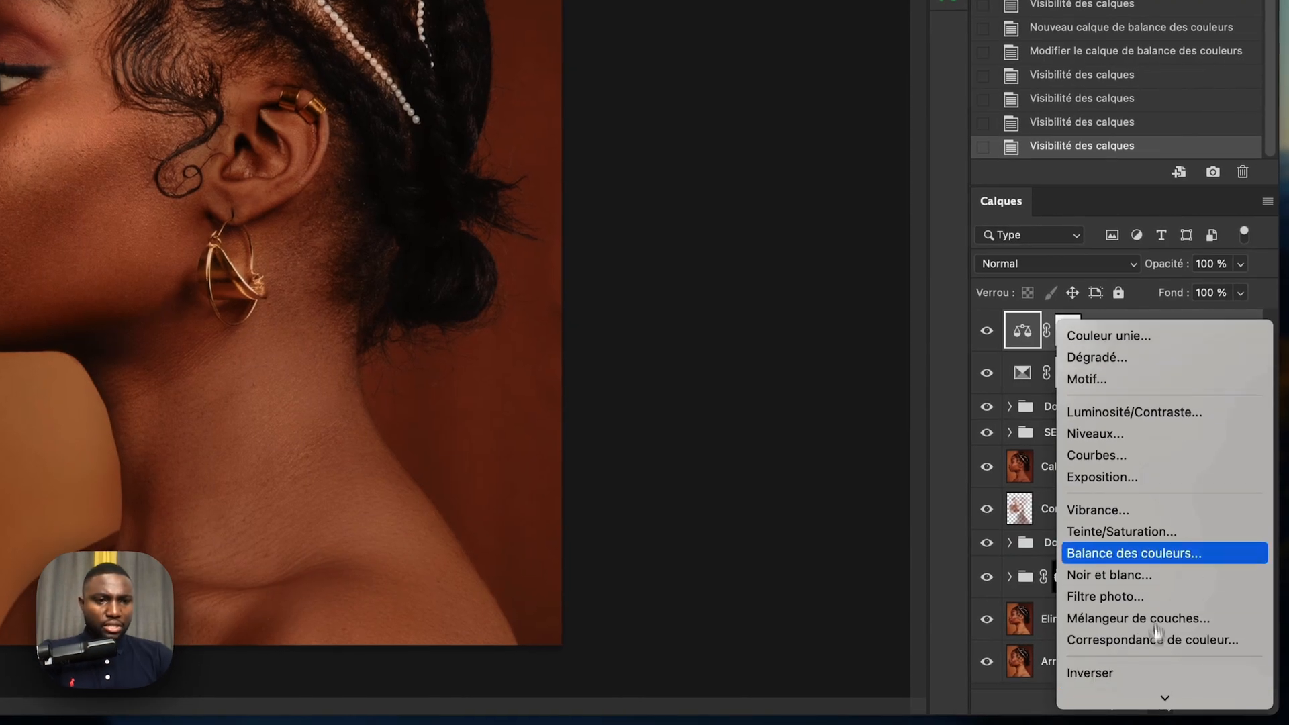
click(1098, 433)
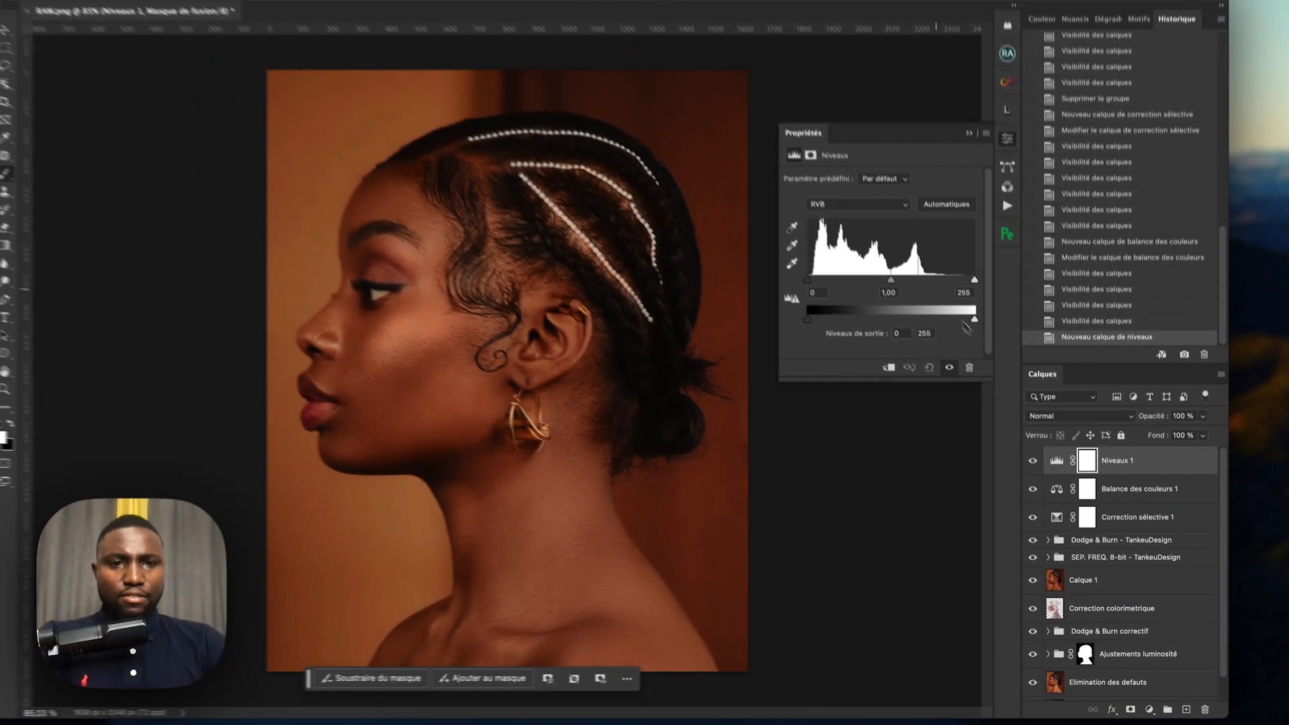
drag(807, 279, 808, 285)
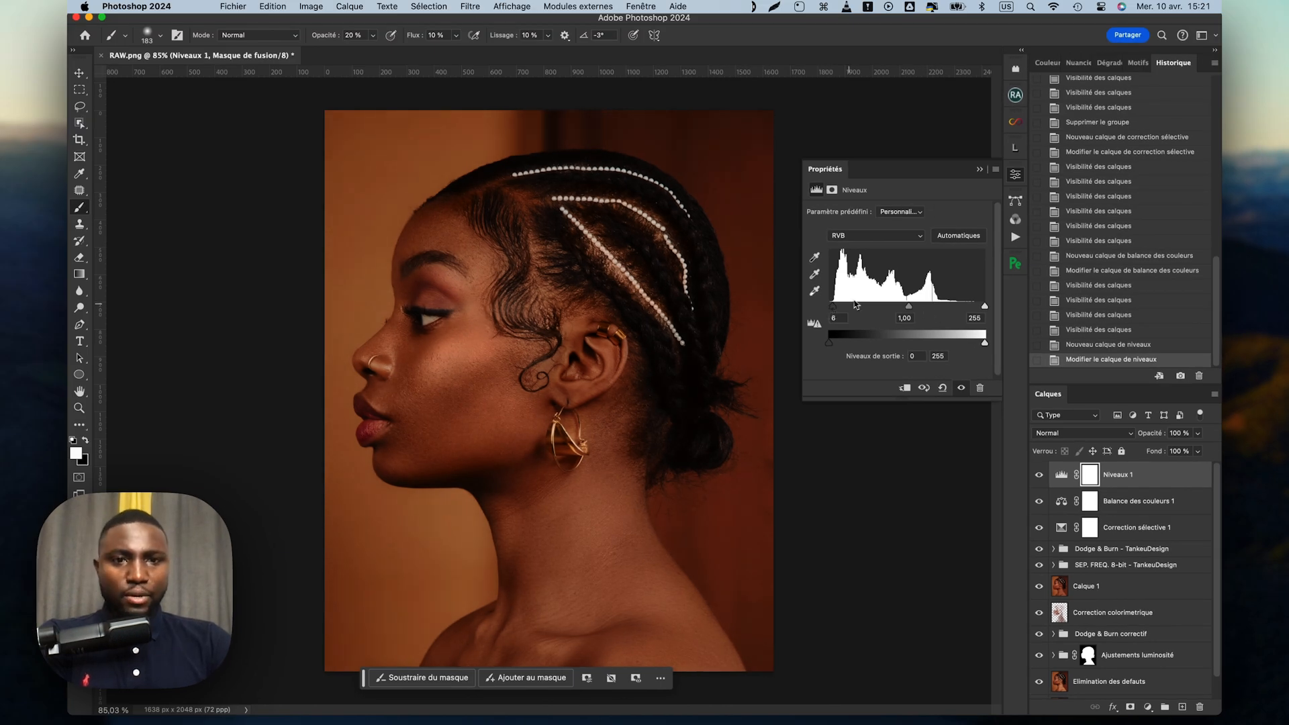
drag(985, 307, 978, 307)
click(980, 169)
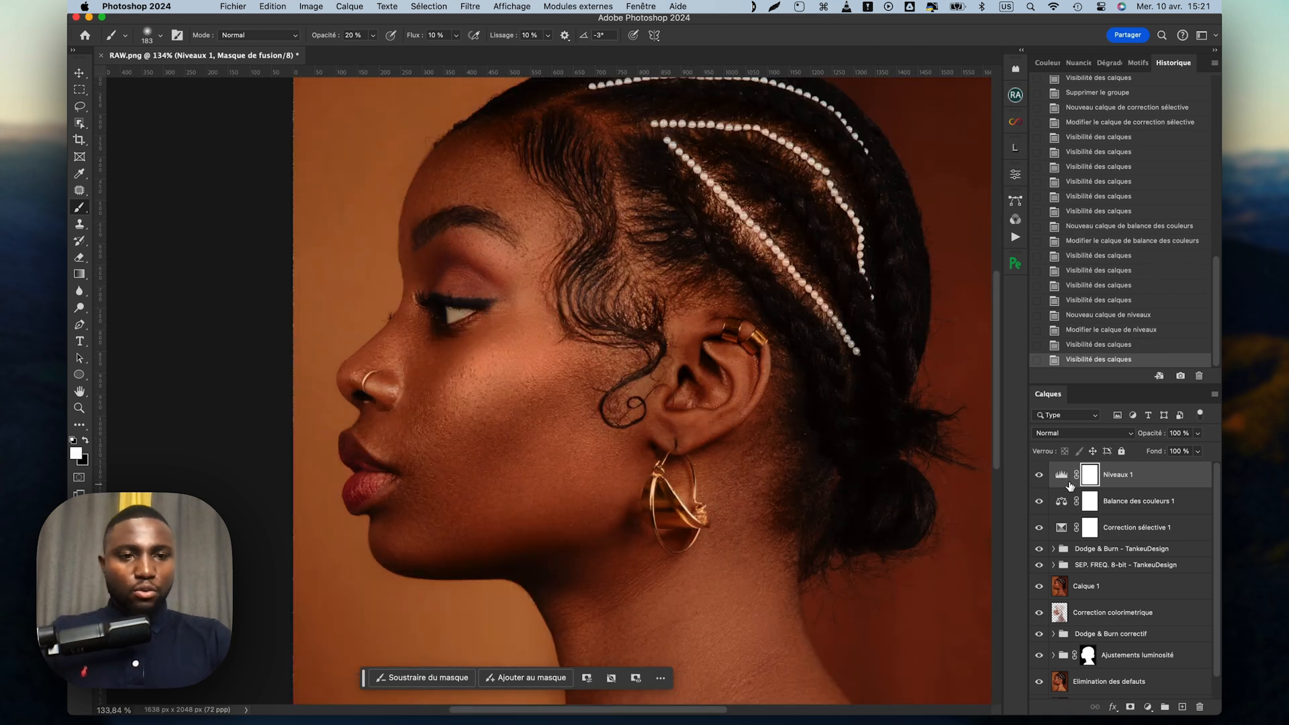
Step: Group the Niveaux, Balance des couleurs and Correction sélective layers and name the group Color Grading
shift+click(1062, 528)
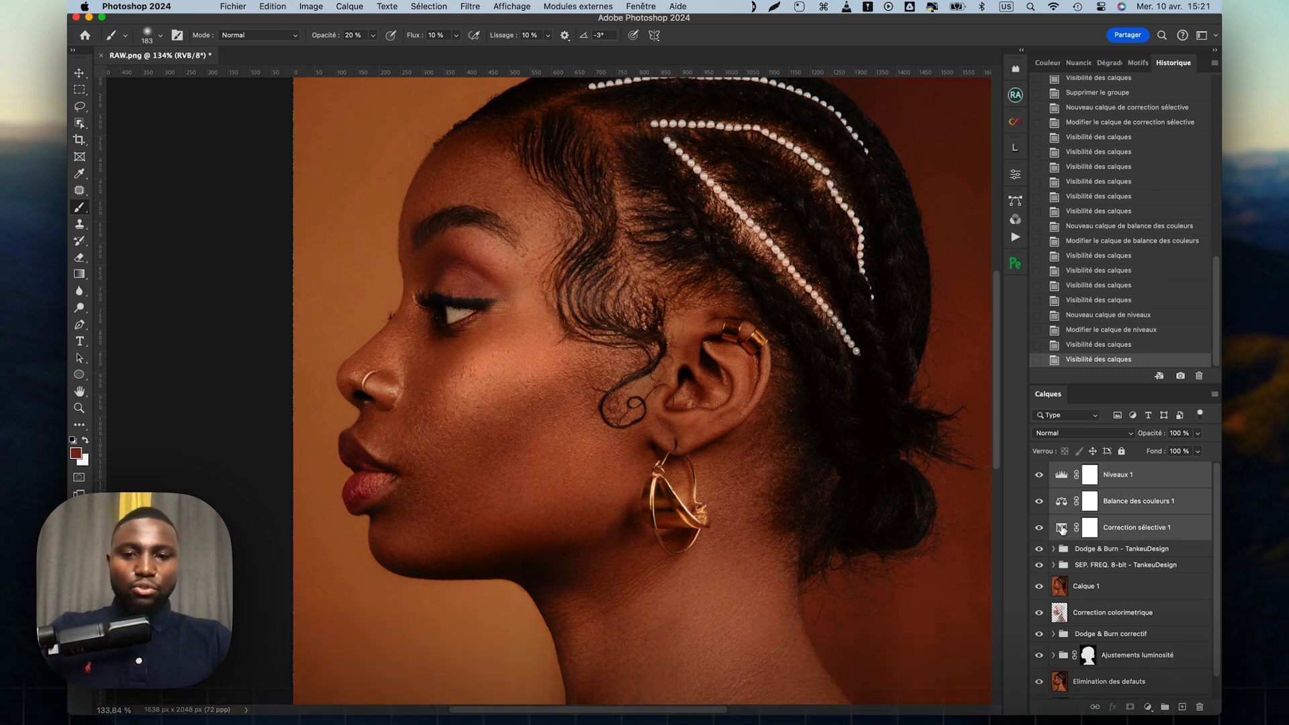
key(super+g)
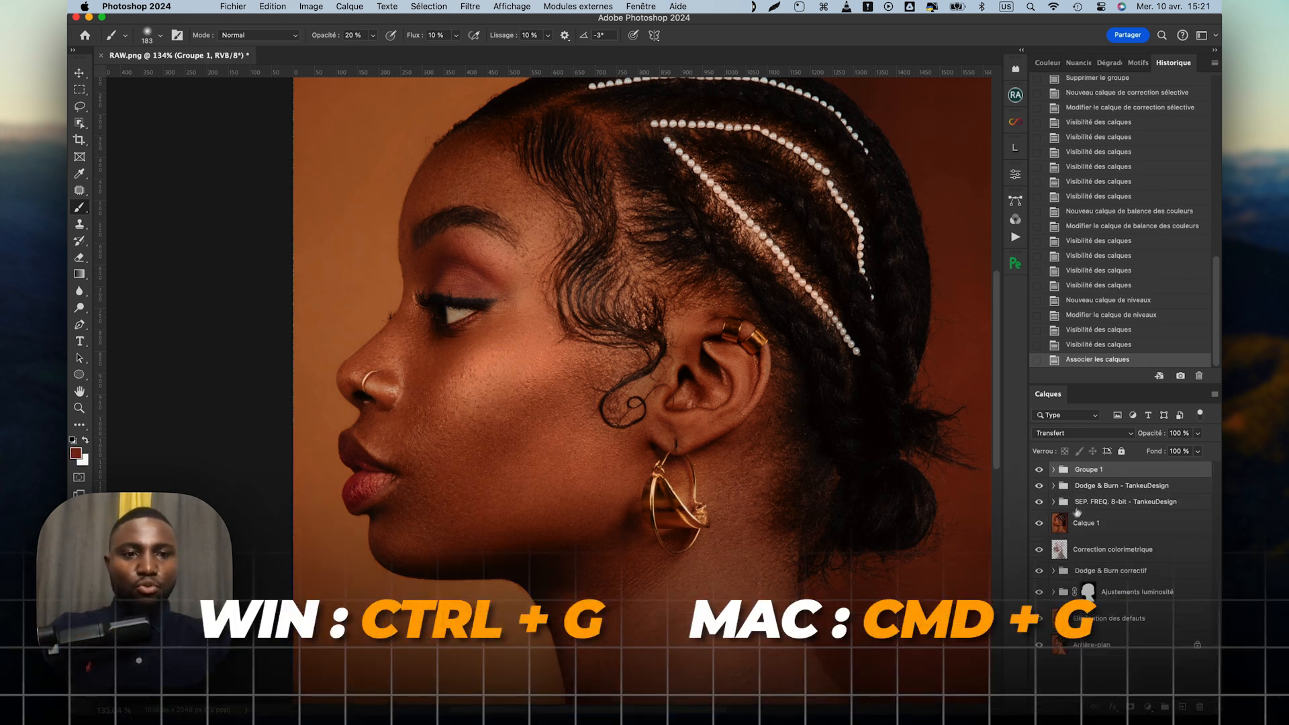
double_click(1088, 470)
text(Color Grading)
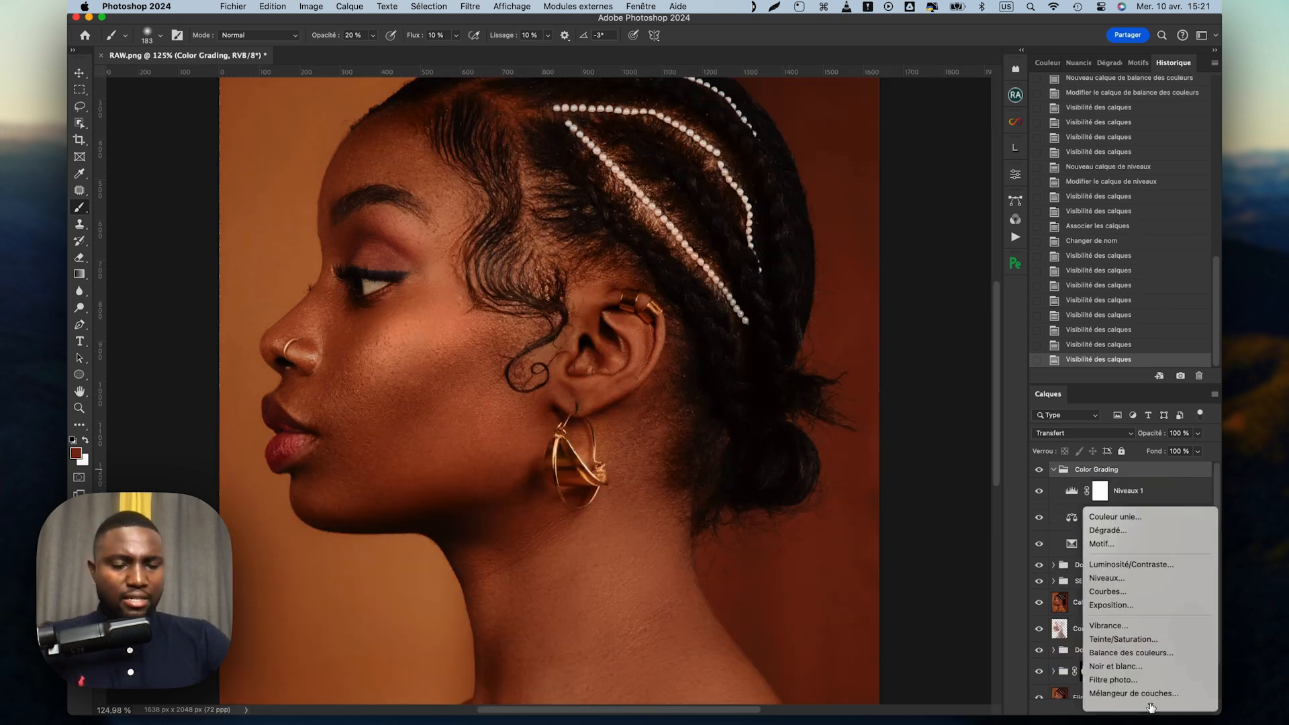
Step: Add and adjust another Correction sélective layer for the color grading, and compare the full retouch with the original Arrière-plan
click(1149, 707)
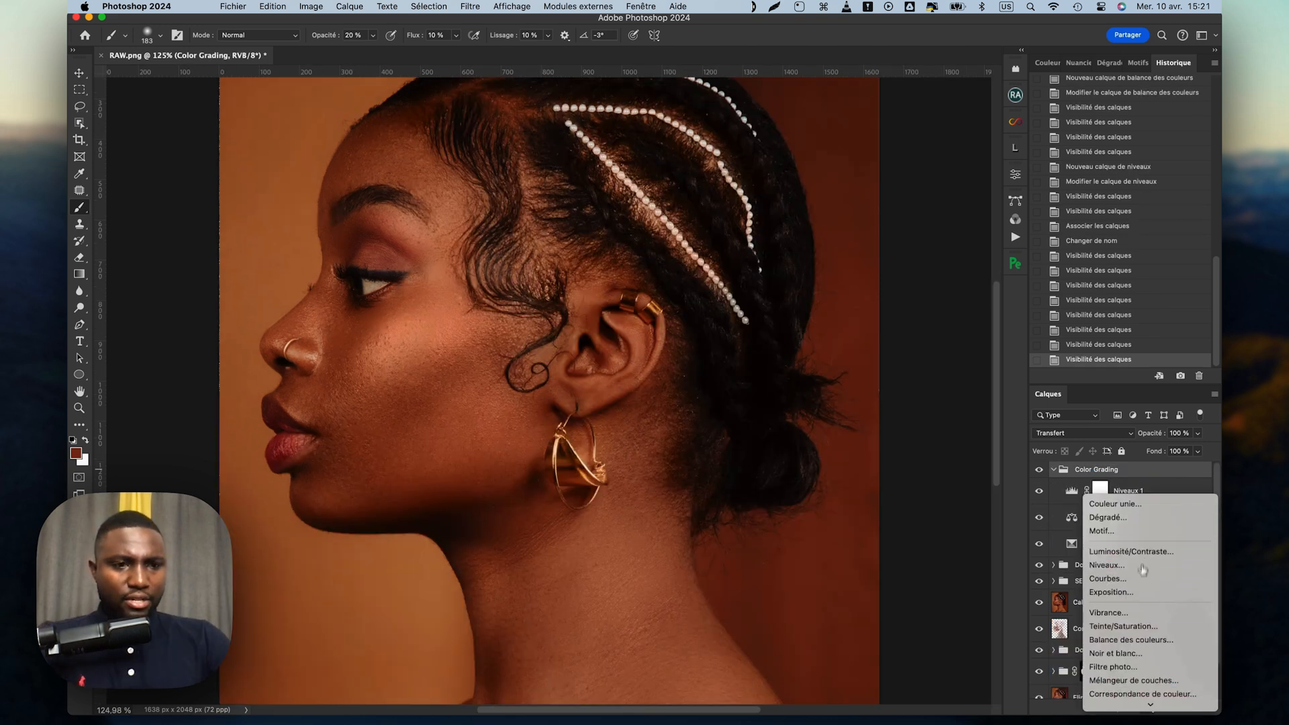
mouse_move(1143, 707)
click(1143, 702)
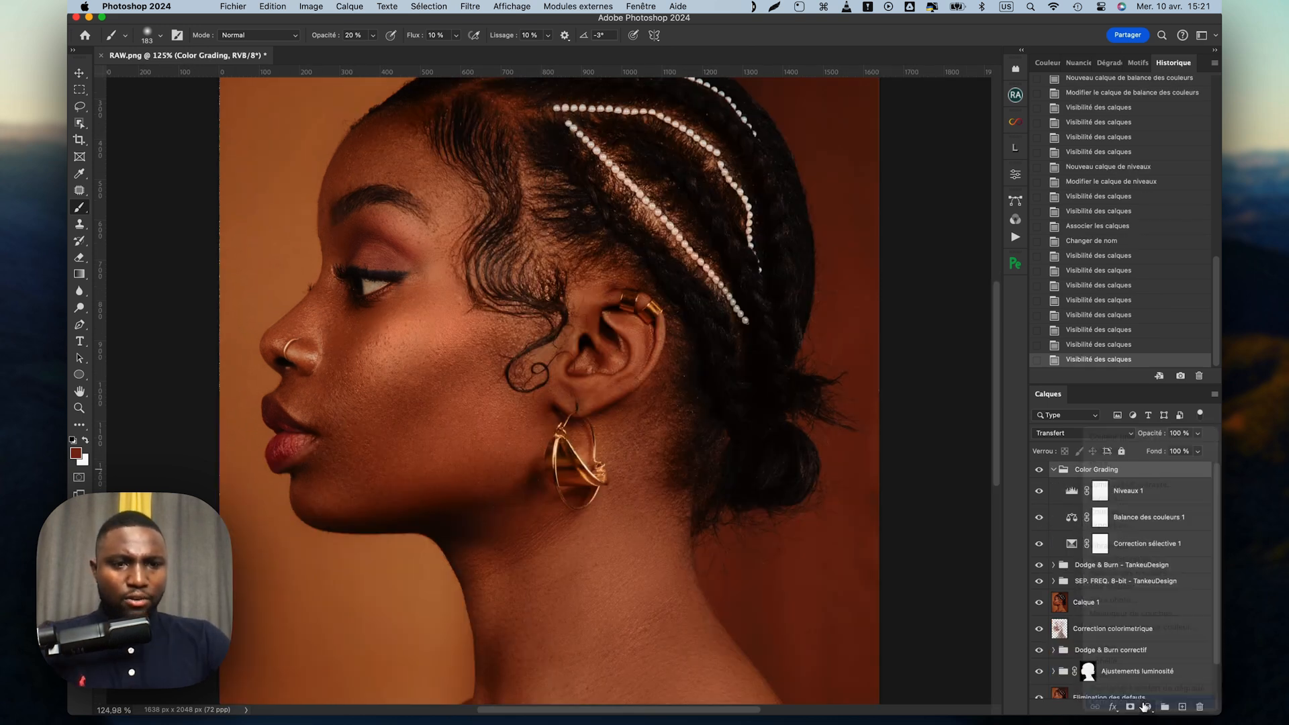
drag(898, 250, 905, 255)
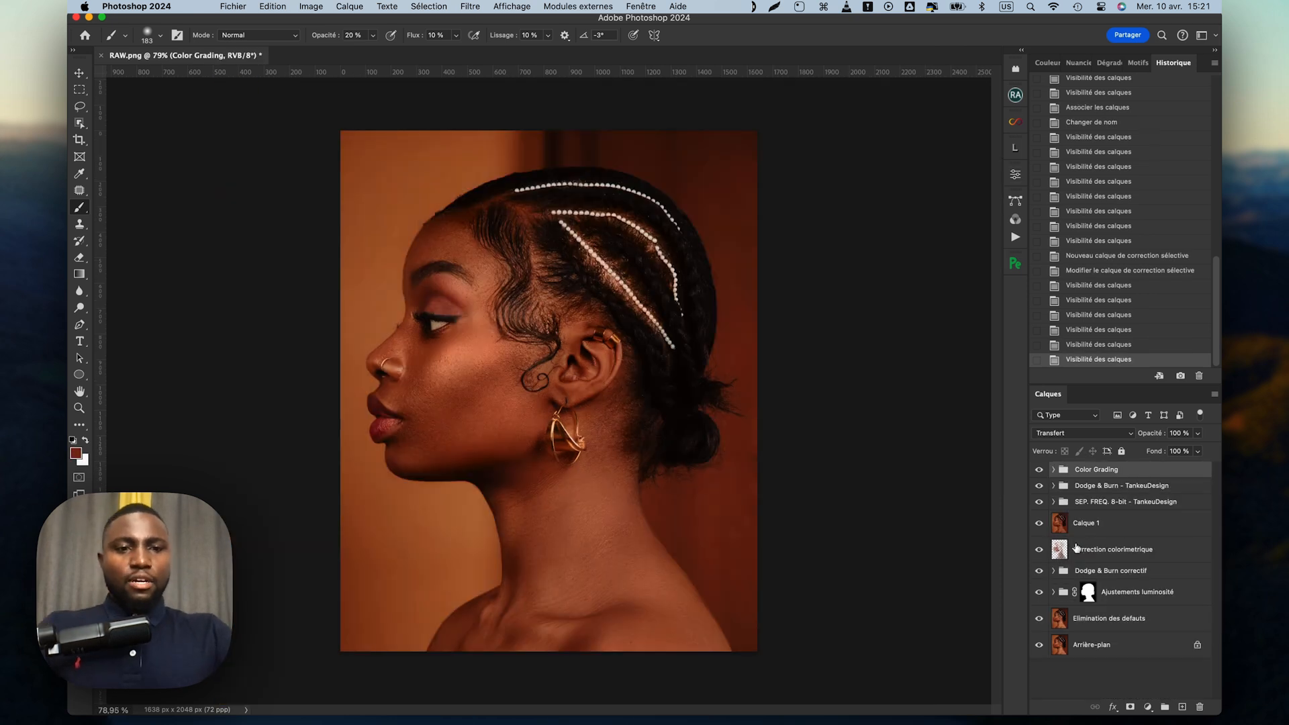
alt+click(1039, 645)
alt+click(1039, 646)
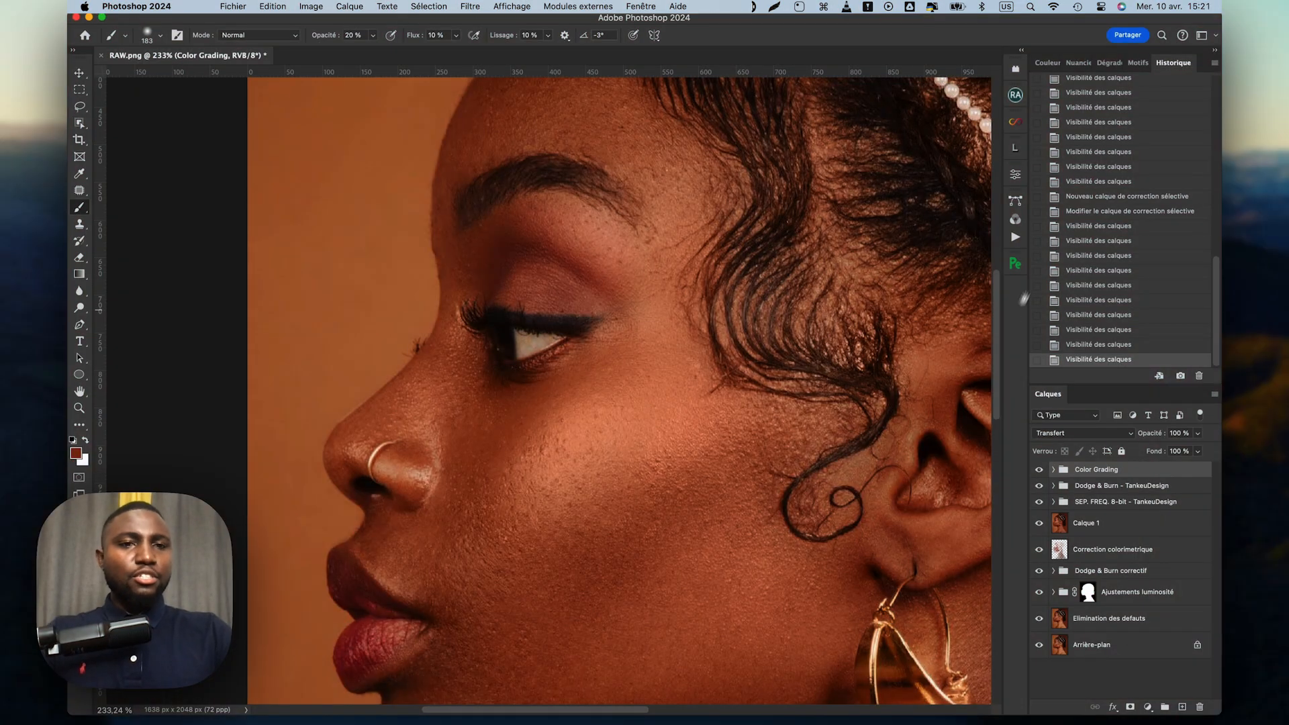
Step: Run the Dents Blanches - TankeuDesign action and invert the mask of its adjustment layer to black
click(1015, 239)
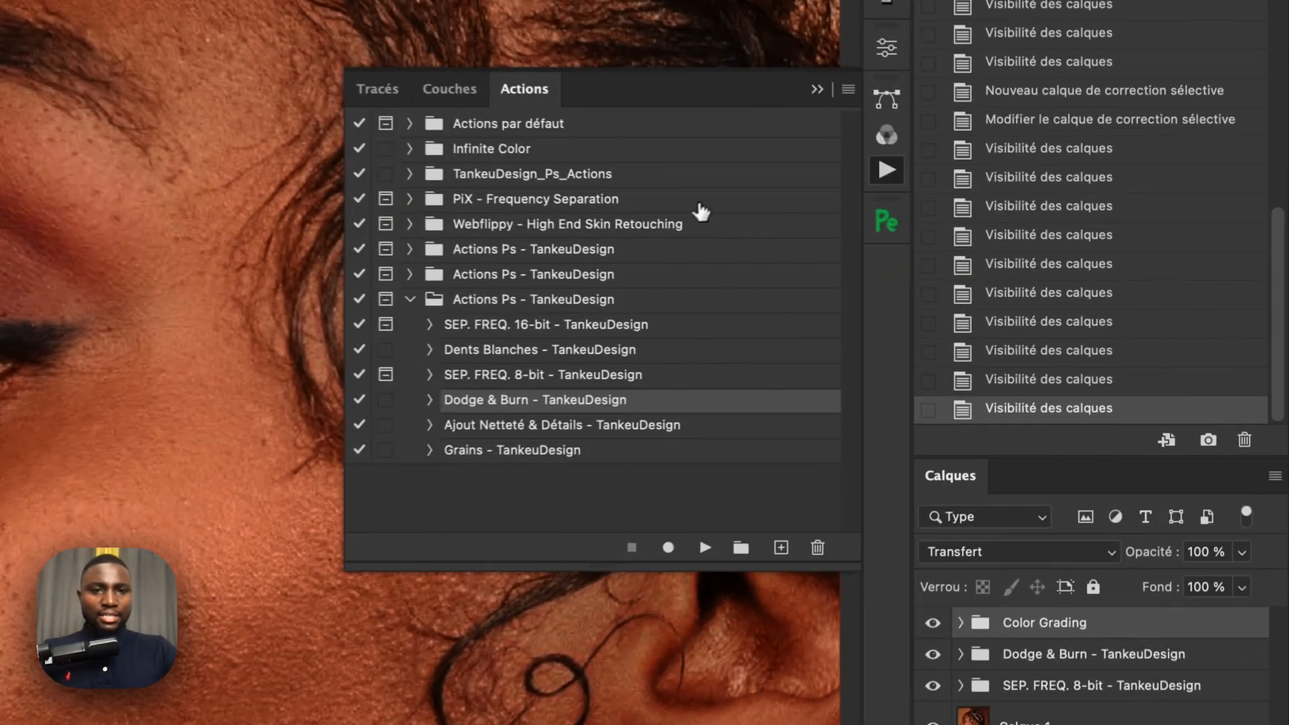
click(538, 350)
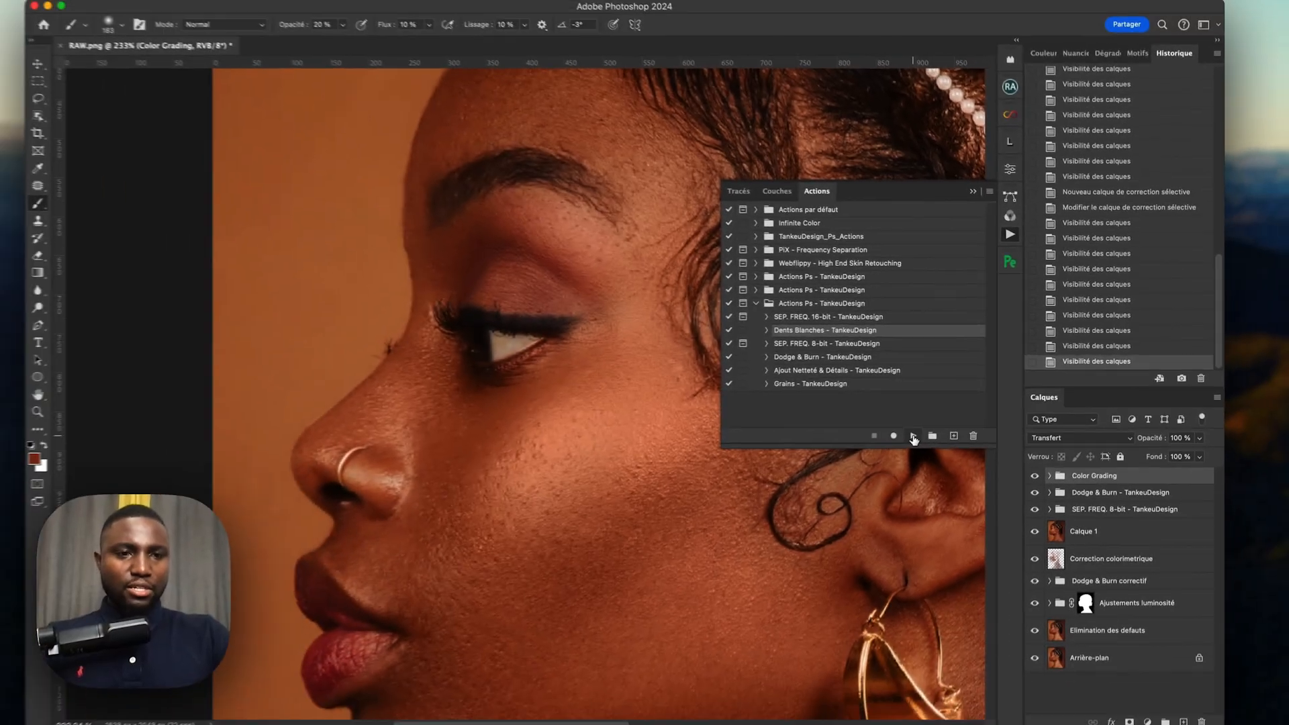
click(694, 554)
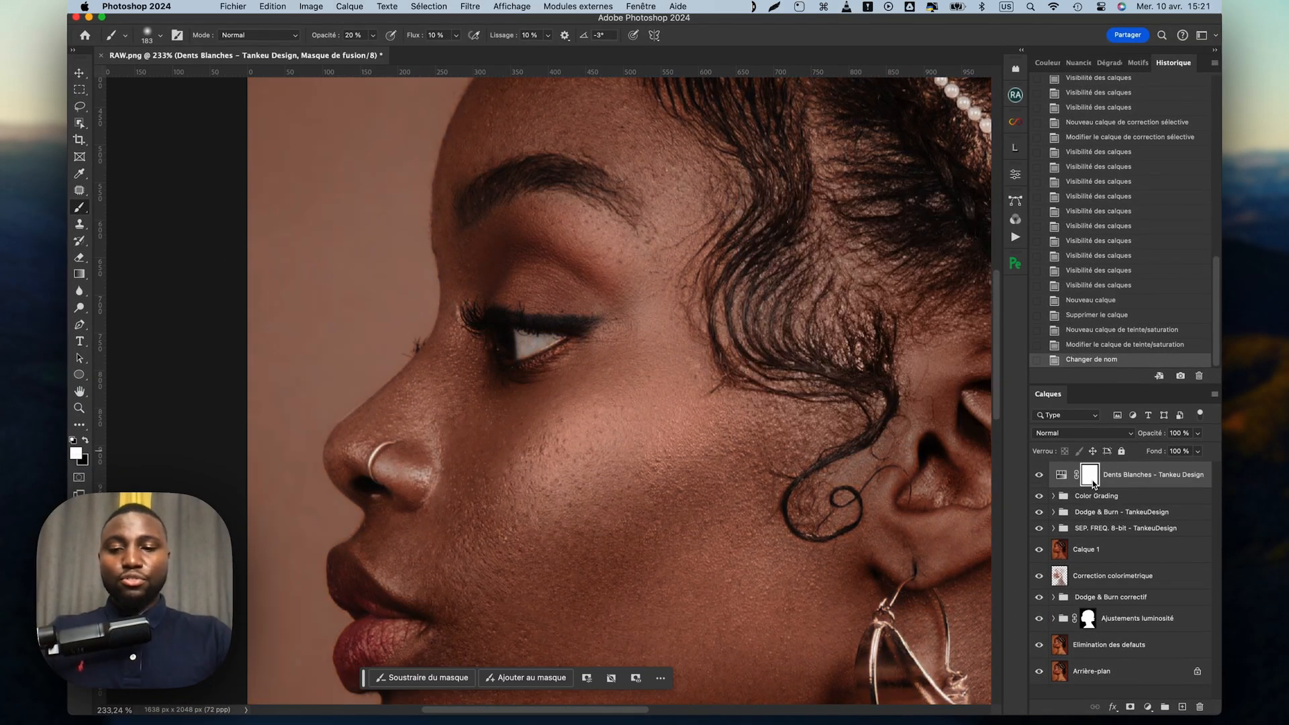
key(super+i)
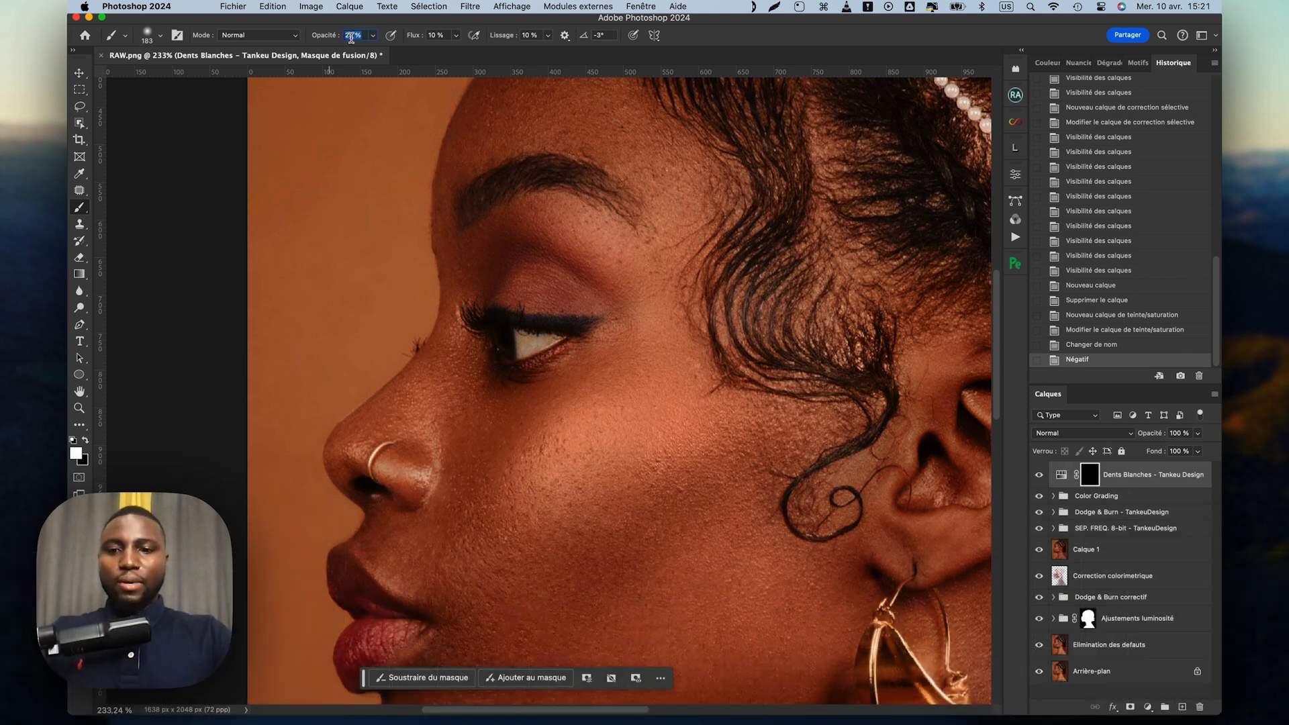
Step: Paint the white of the eye into the Dents Blanches layer mask with a smaller white brush at 100% opacity and flow
text(100)
key(Return)
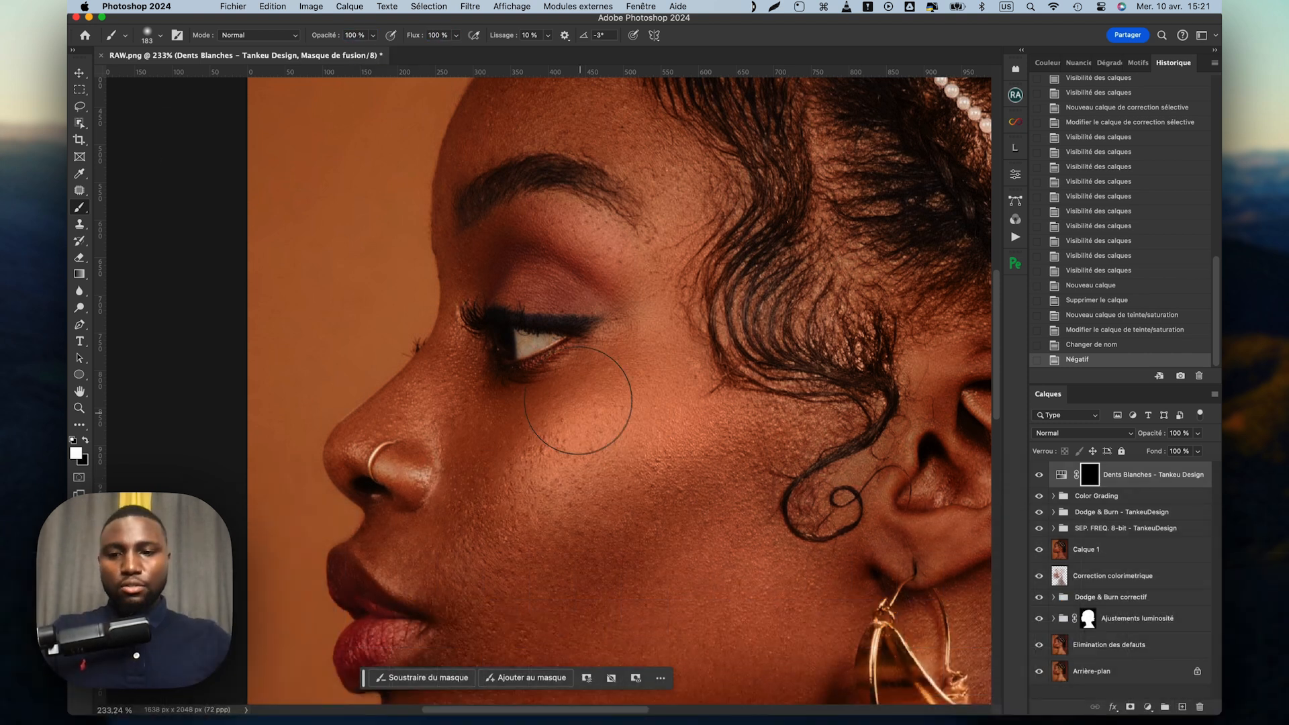
ctrl+alt+click(587, 375)
drag(586, 374, 563, 374)
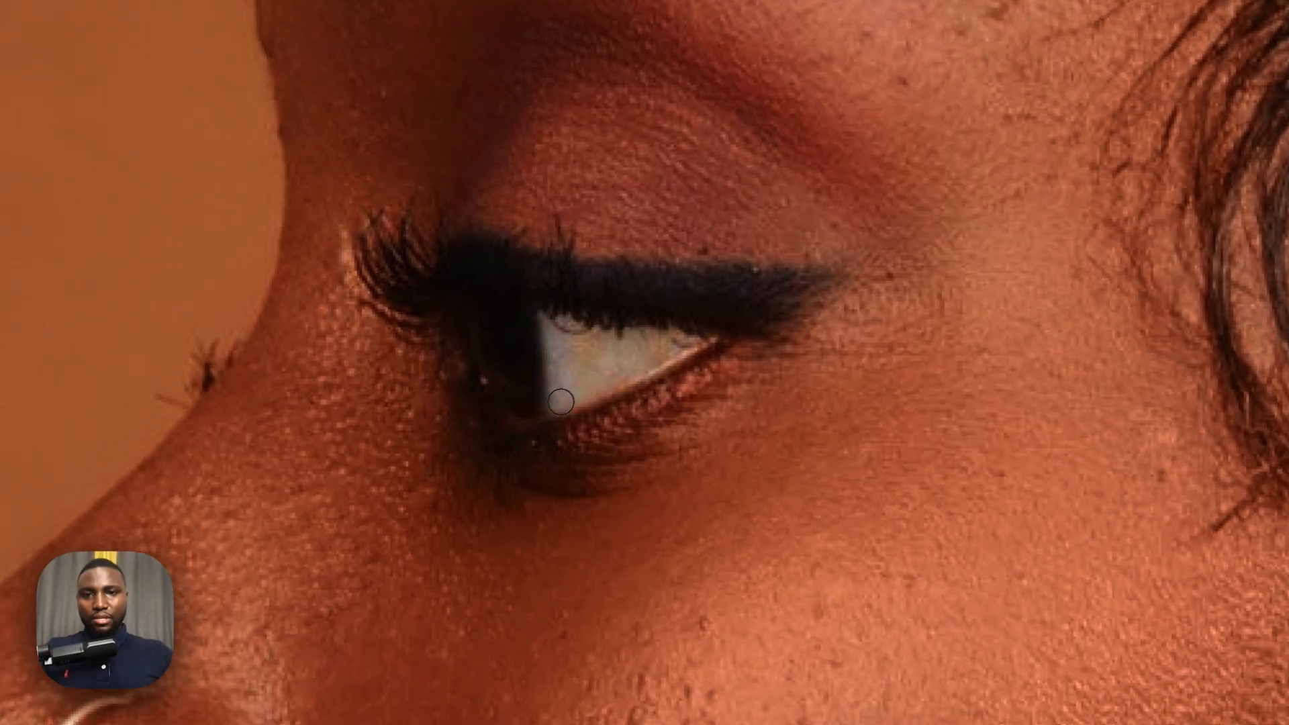
drag(560, 402, 668, 346)
drag(589, 360, 610, 359)
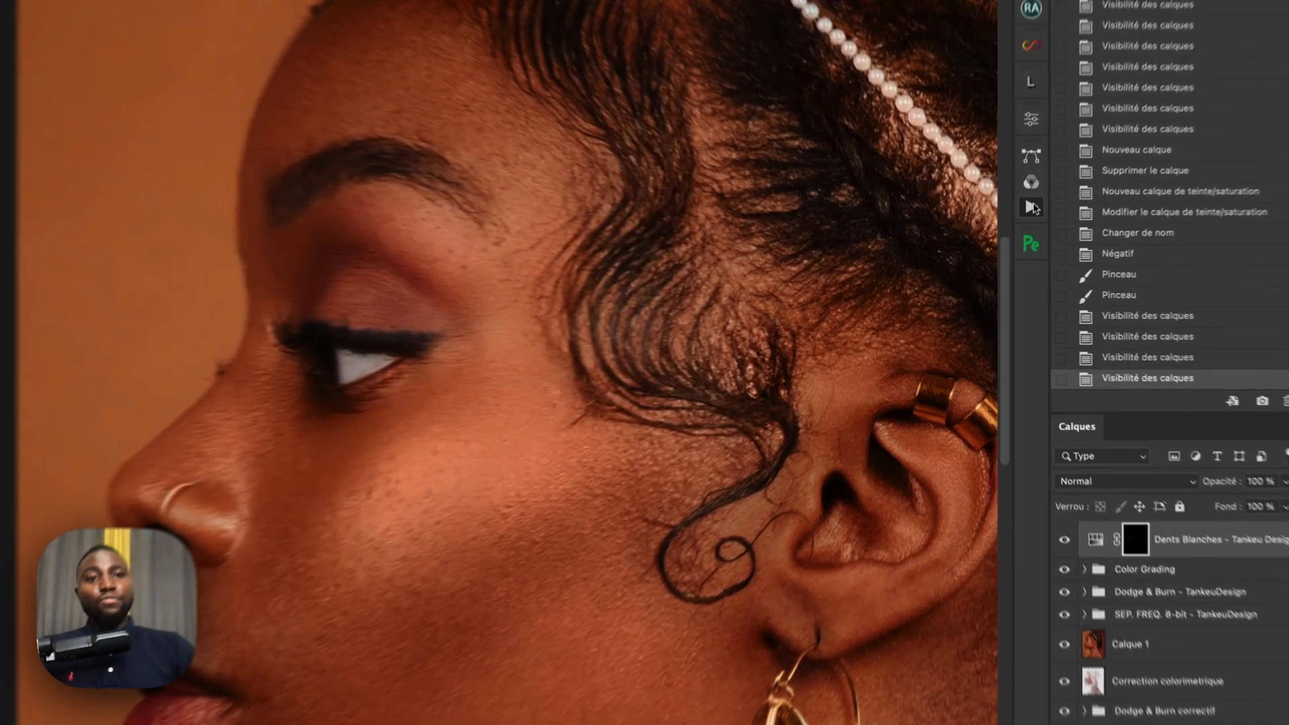
Step: Run the Ajout Netteté & Détails - TankeuDesign action and toggle its sharpening layer's visibility to compare before and after
click(1032, 207)
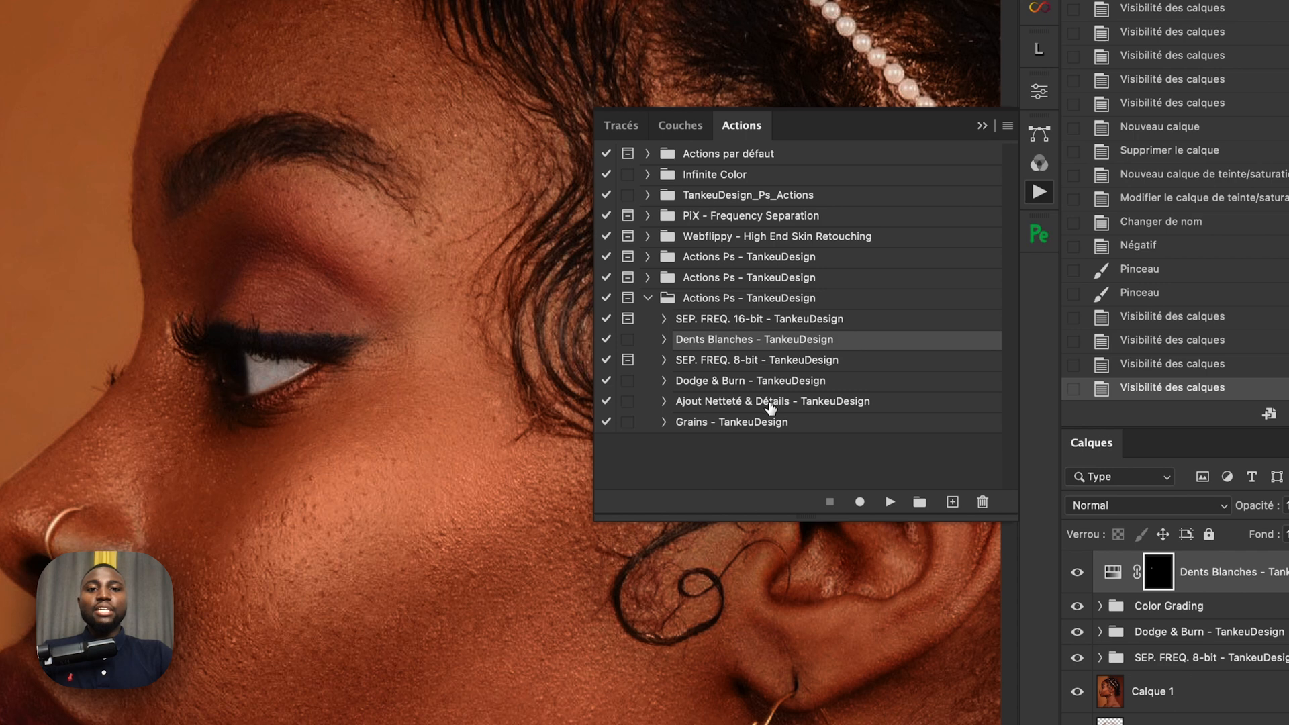
click(770, 405)
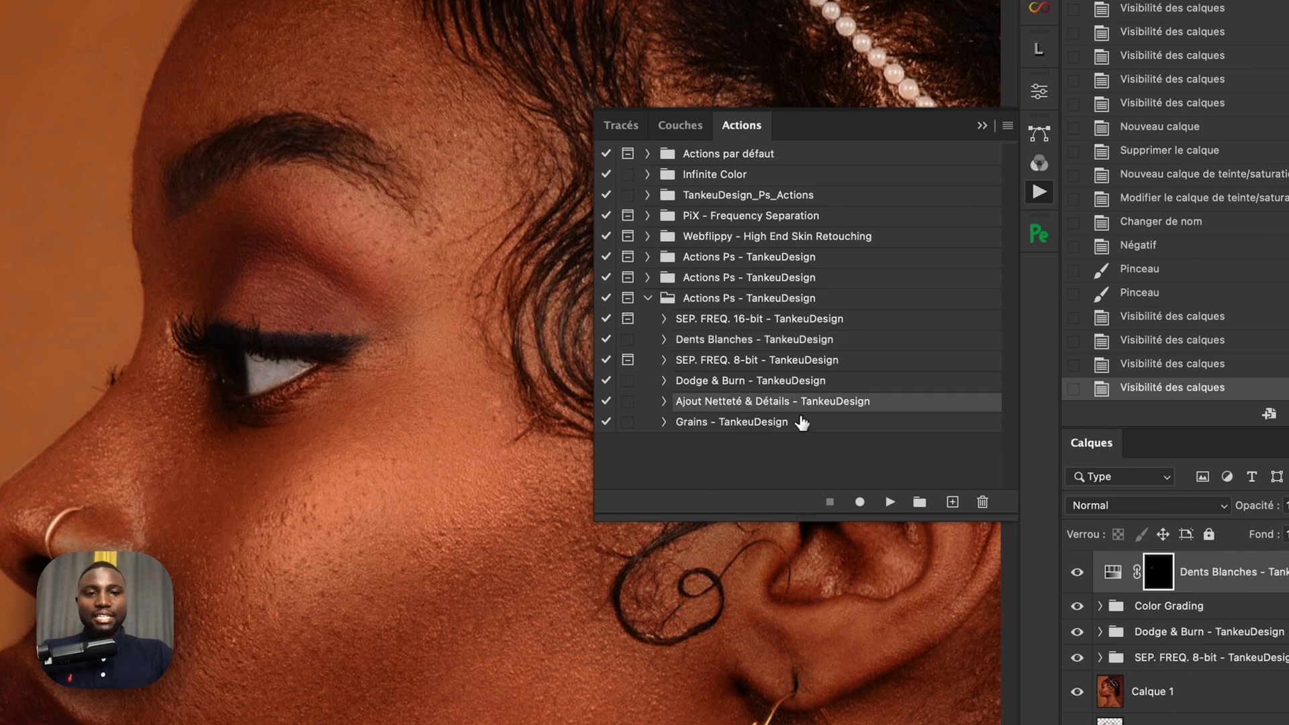
click(891, 503)
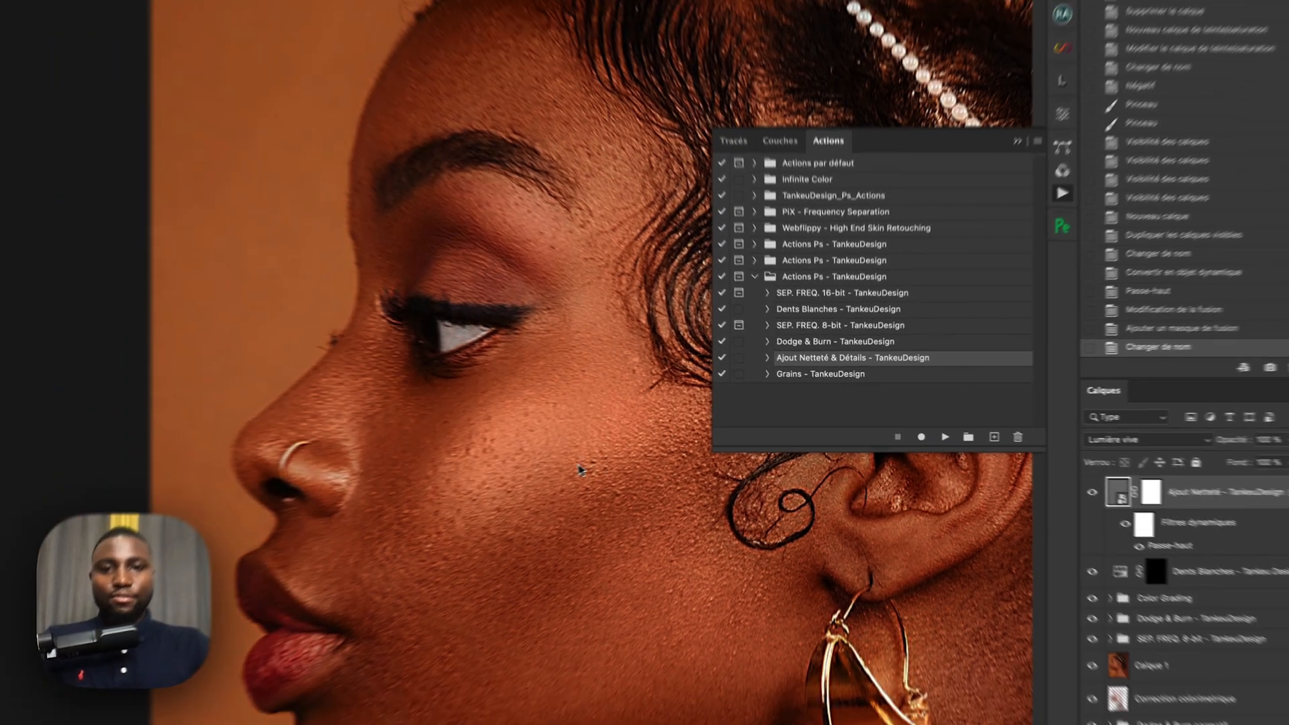
click(1039, 480)
click(1039, 480)
click(1039, 478)
click(1039, 478)
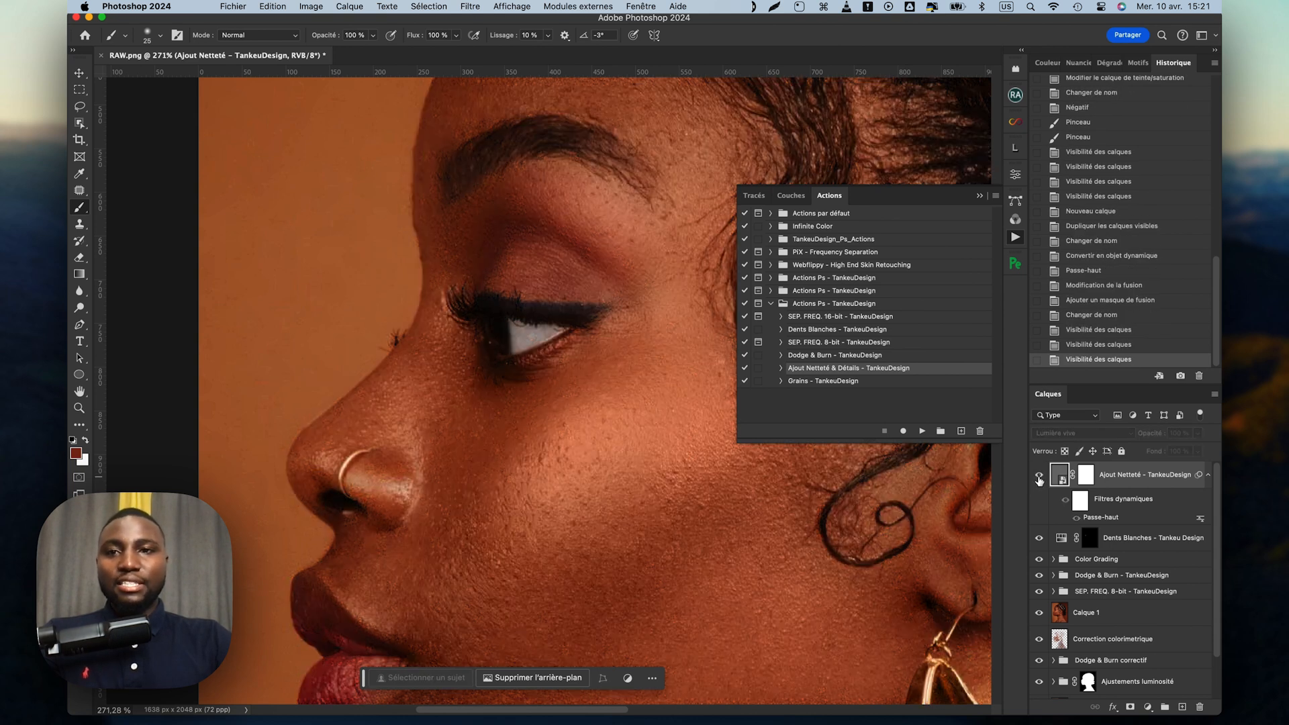